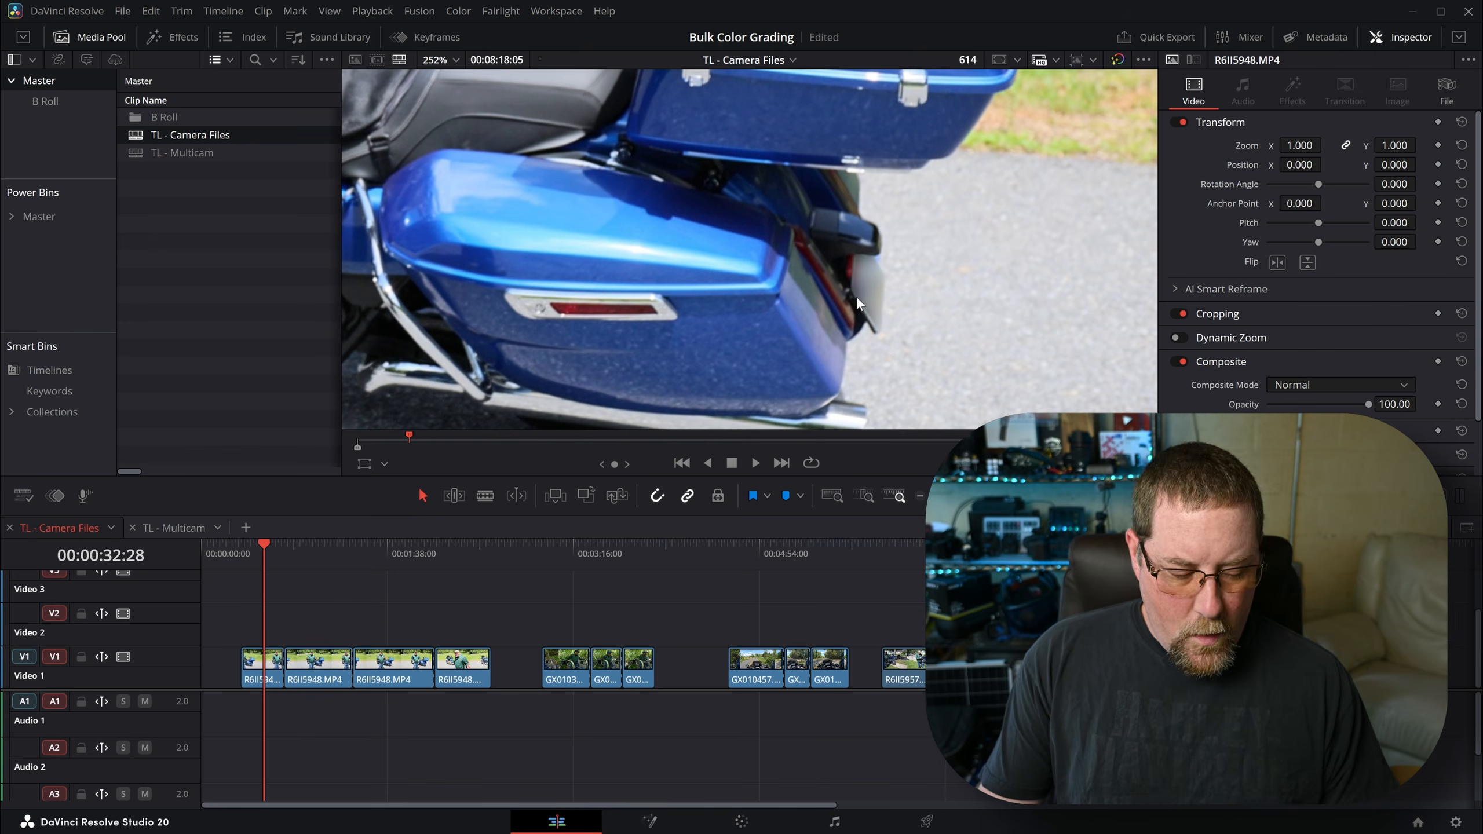
# - Fit the preview in the viewer and switch to color grading with the Blur palette open
pyautogui.press('z')
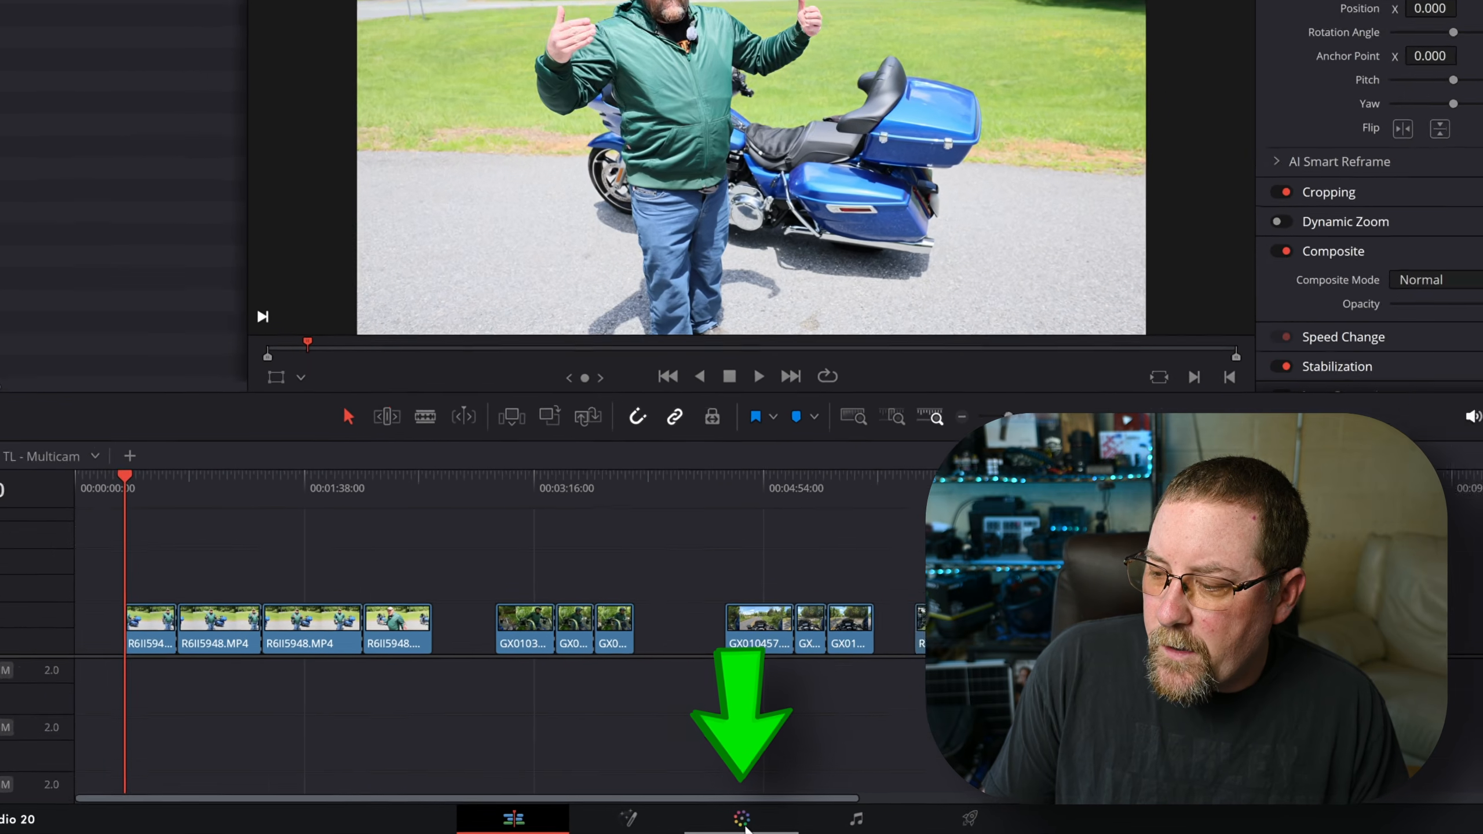
pyautogui.click(746, 819)
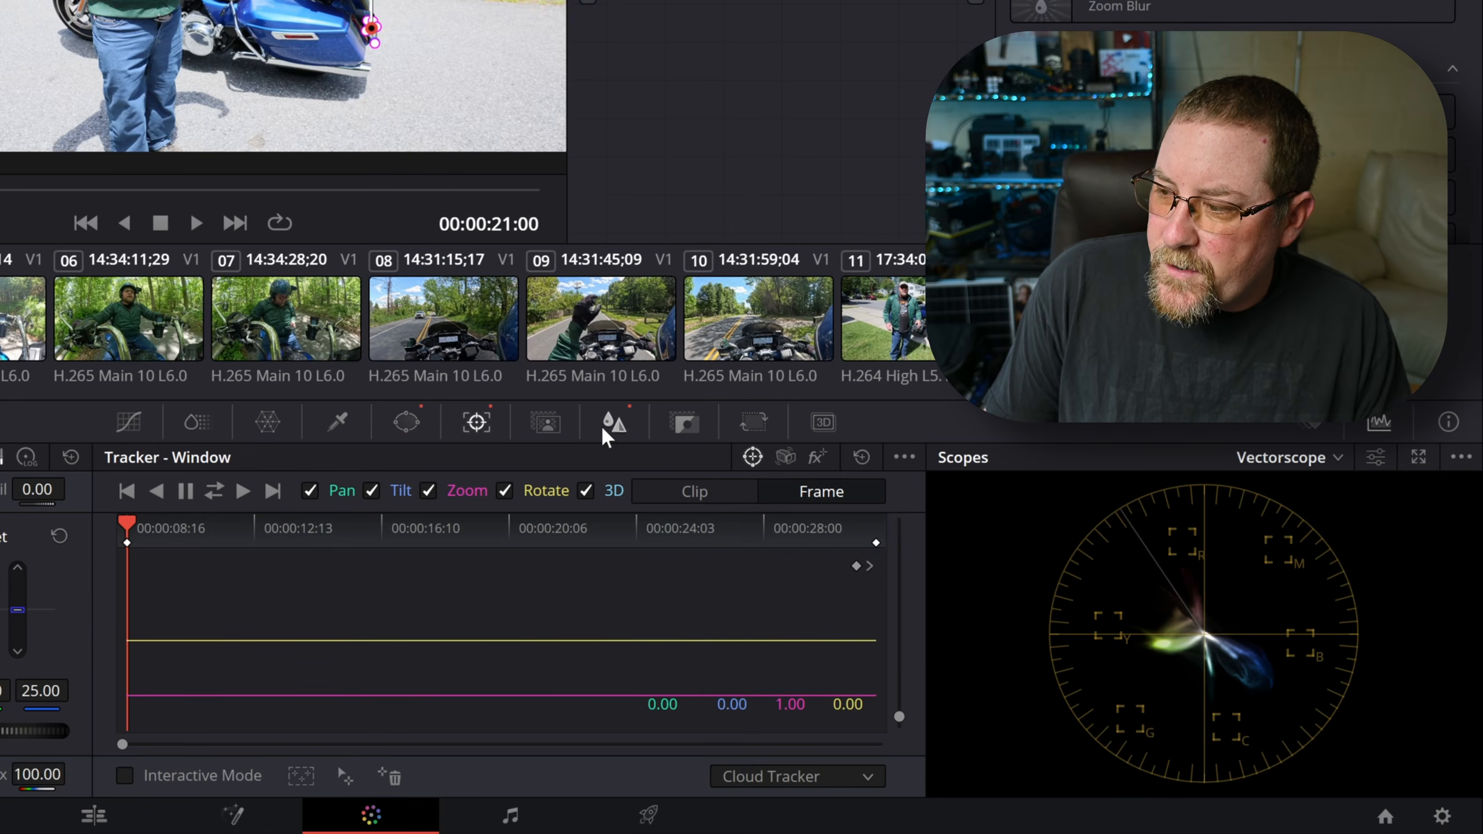
pyautogui.click(615, 425)
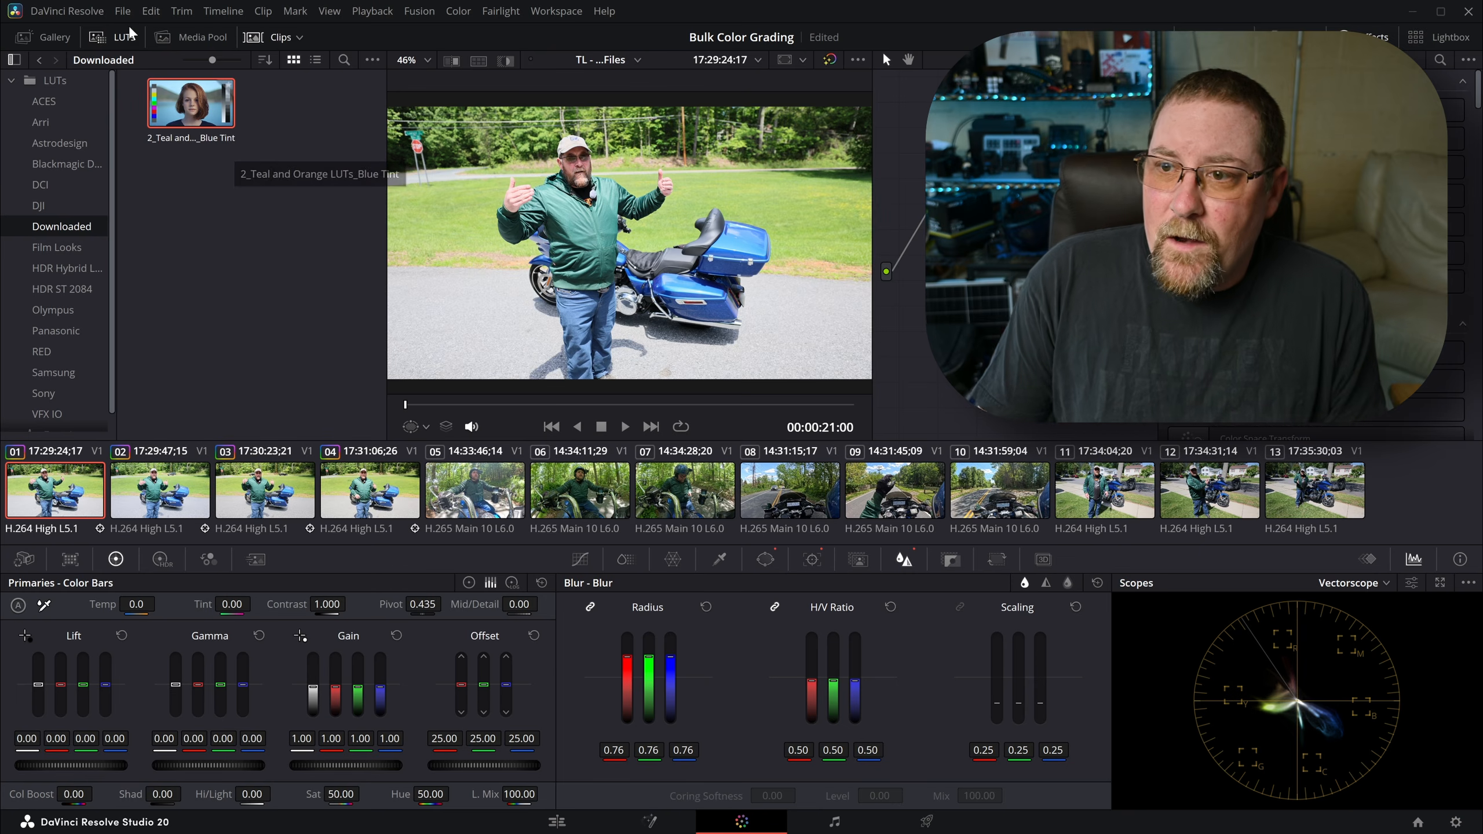
pyautogui.click(118, 38)
pyautogui.click(118, 38)
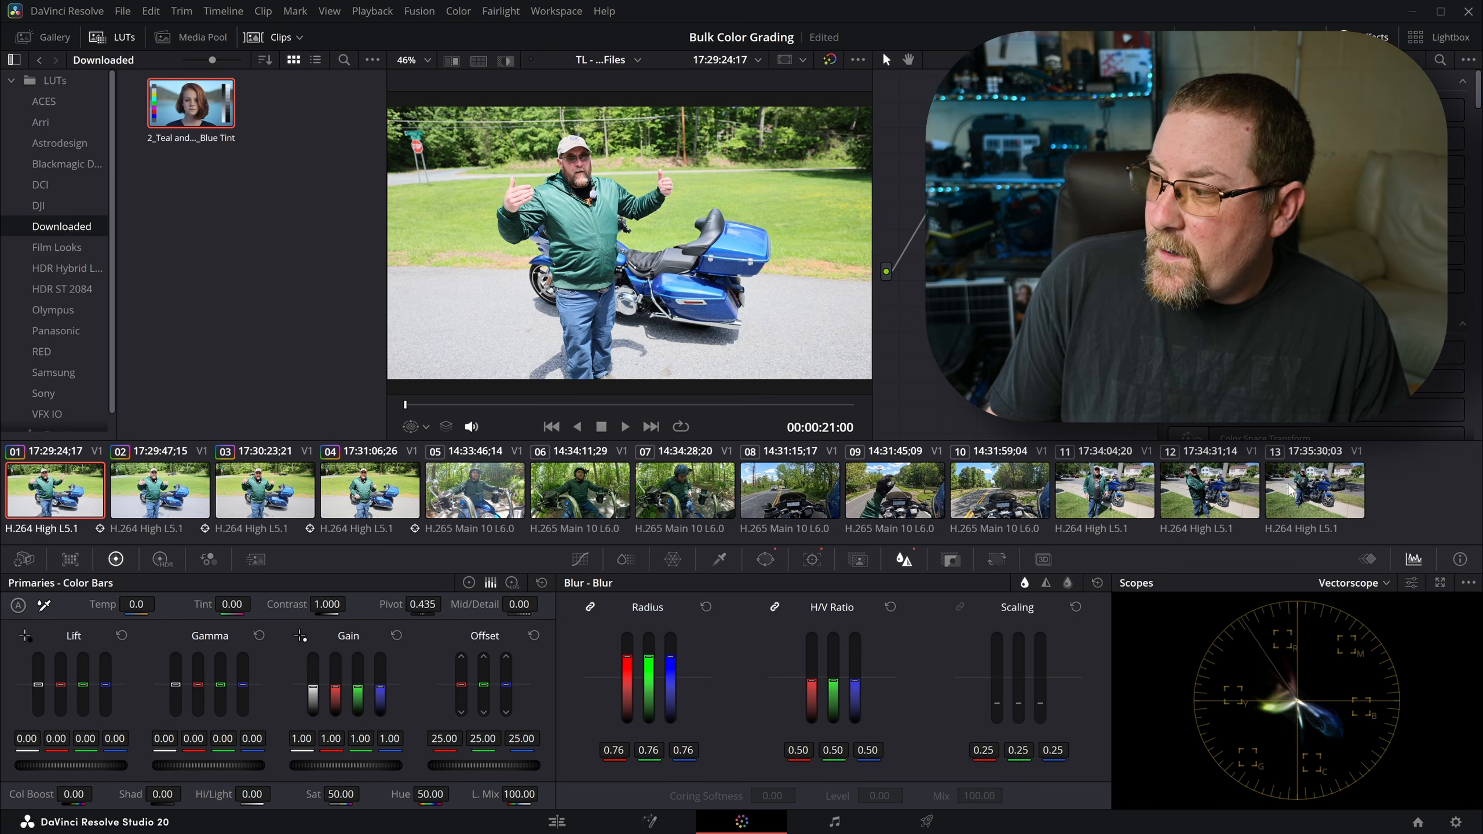
# - Try selecting all timeline clips as a range and clips 02 to 05 individually, returning to clip 01
pyautogui.keyDown('shift'); pyautogui.click(1288, 490); pyautogui.keyUp('shift')
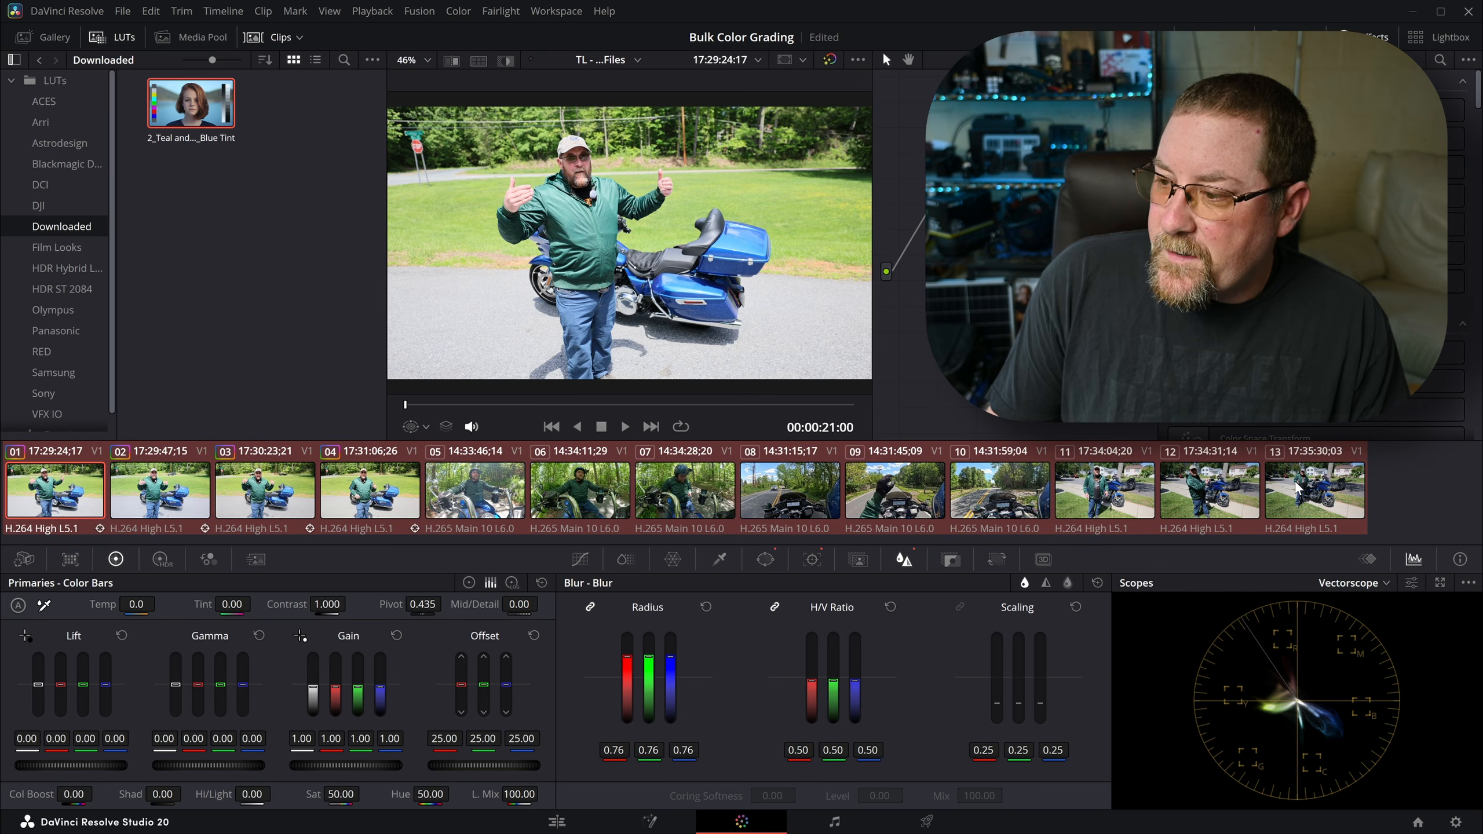
pyautogui.click(56, 499)
pyautogui.keyDown('ctrl'); pyautogui.click(145, 493); pyautogui.keyUp('ctrl')
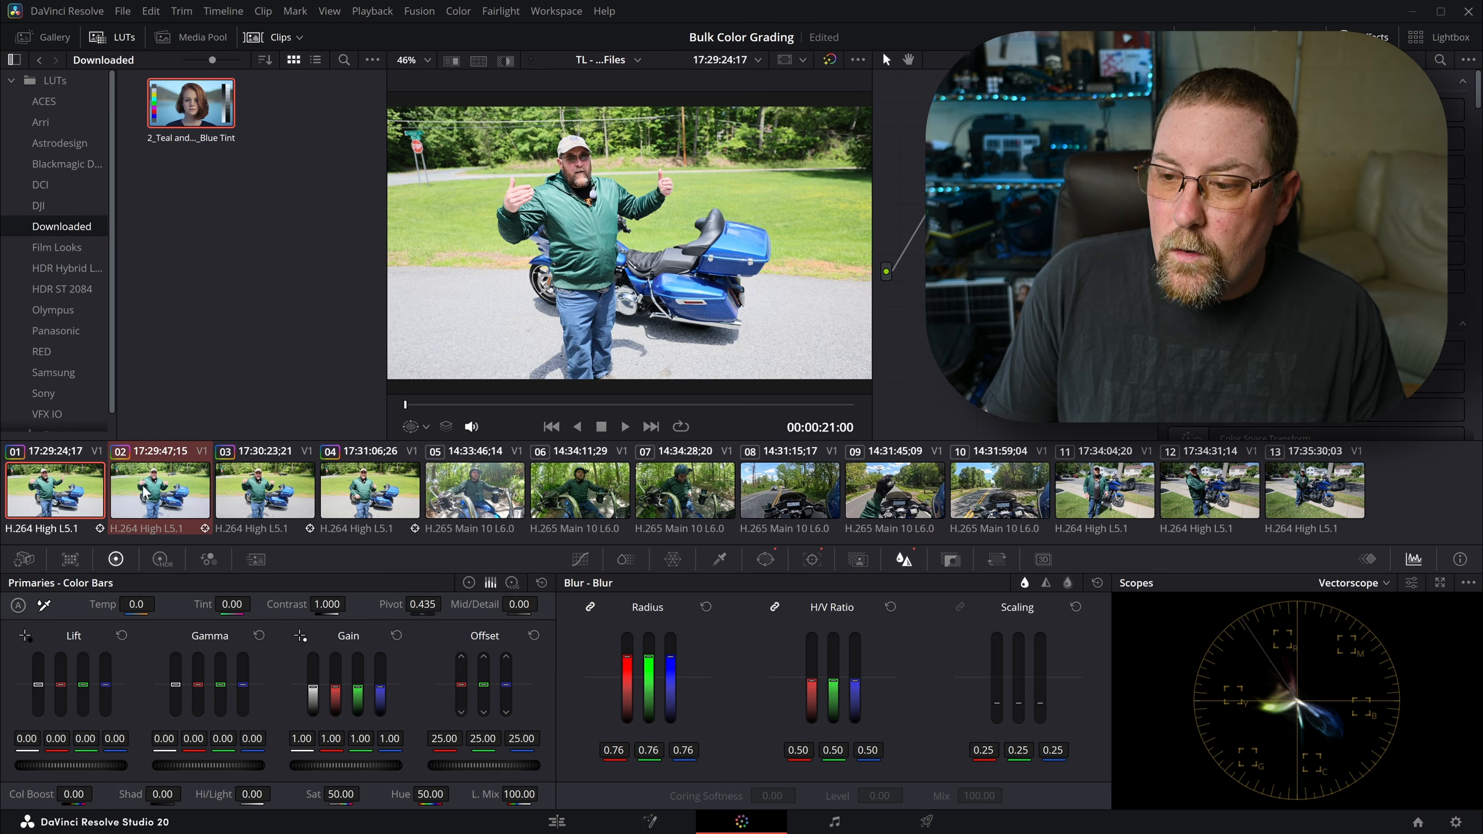
pyautogui.keyDown('ctrl'); pyautogui.click(268, 494); pyautogui.keyUp('ctrl')
pyautogui.keyDown('ctrl'); pyautogui.click(372, 495); pyautogui.keyUp('ctrl')
pyautogui.keyDown('ctrl'); pyautogui.click(474, 490); pyautogui.keyUp('ctrl')
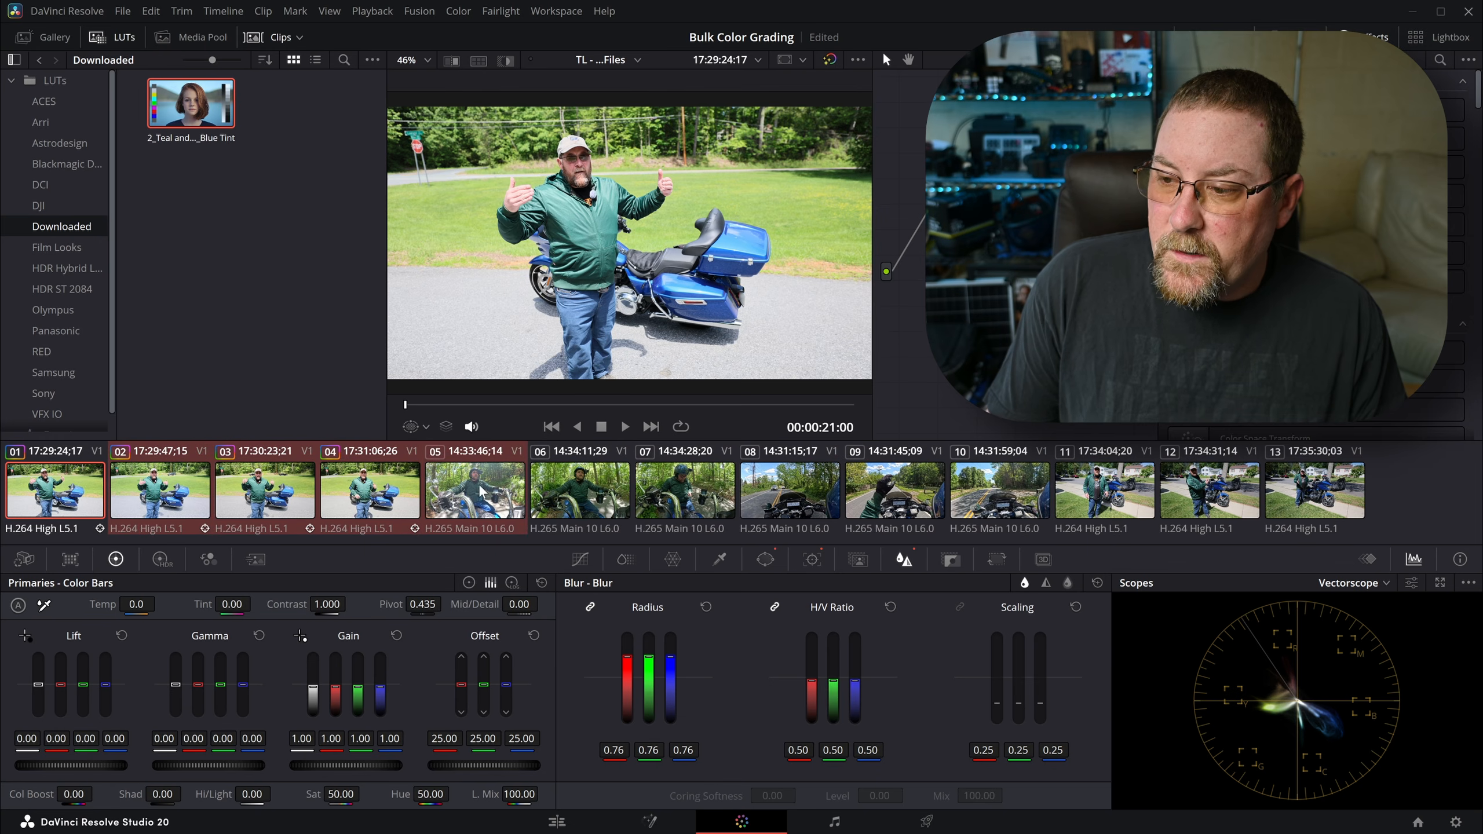
pyautogui.click(81, 508)
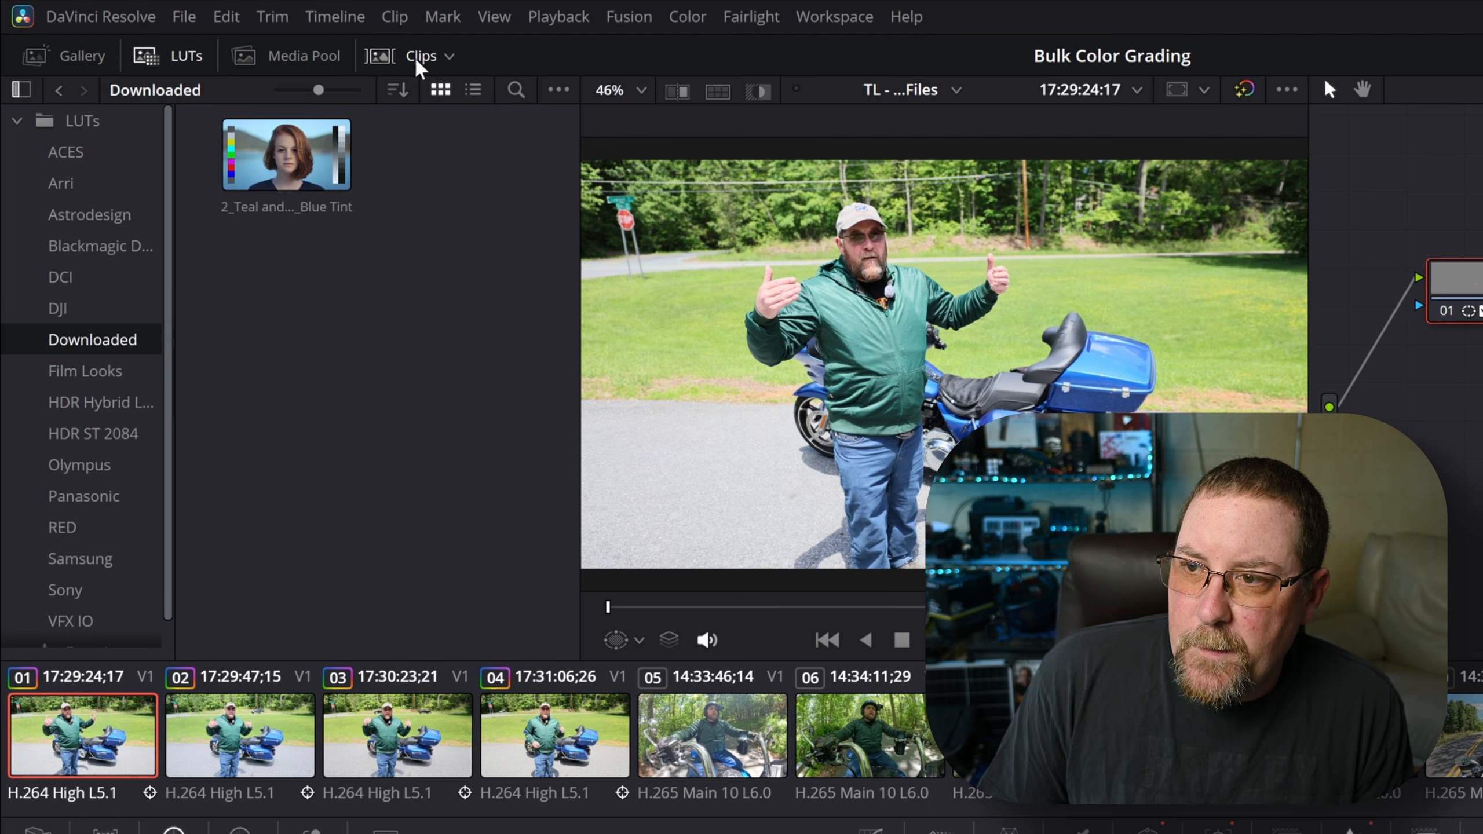
pyautogui.click(394, 17)
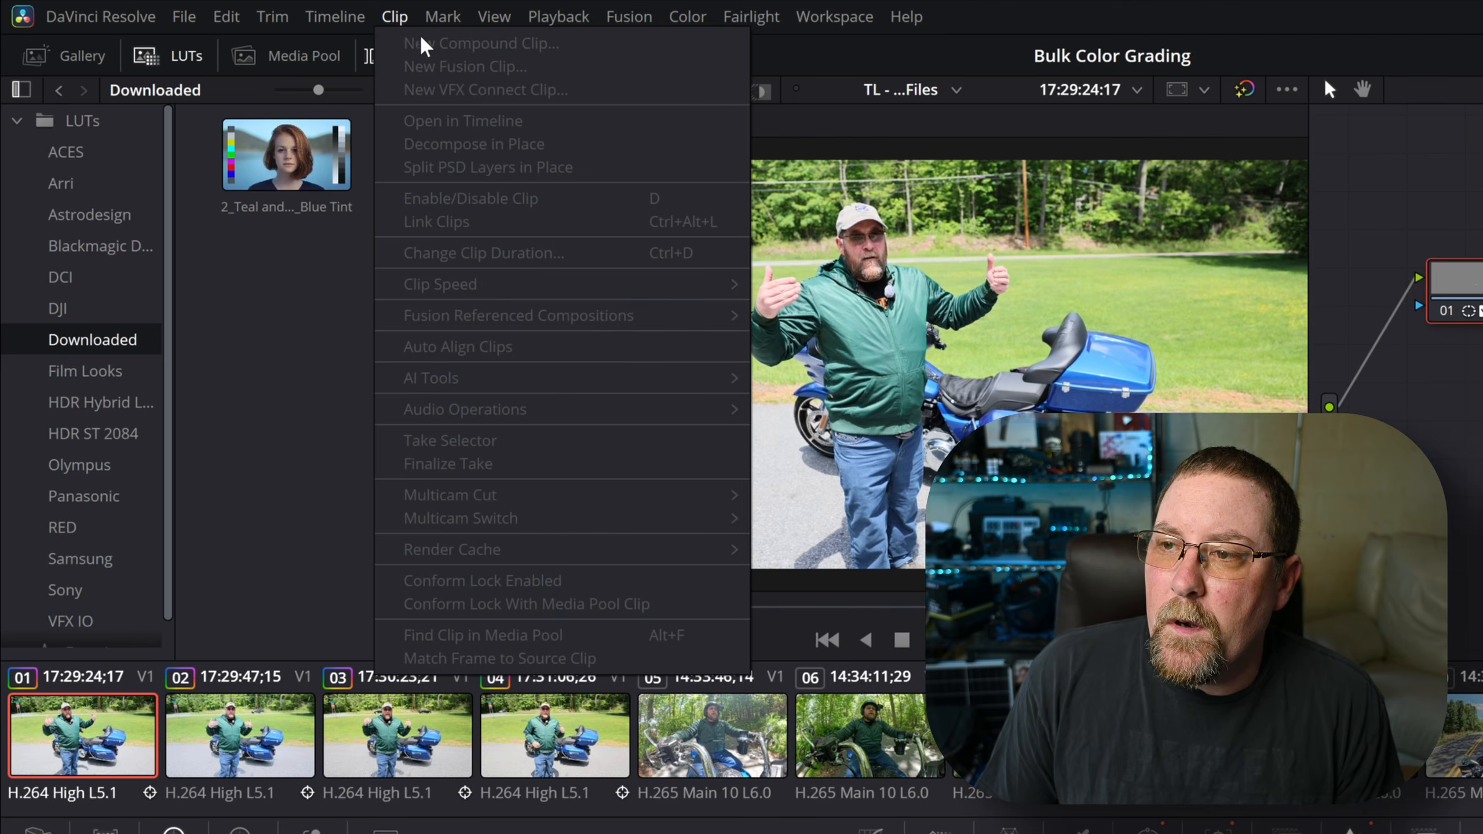
pyautogui.click(397, 17)
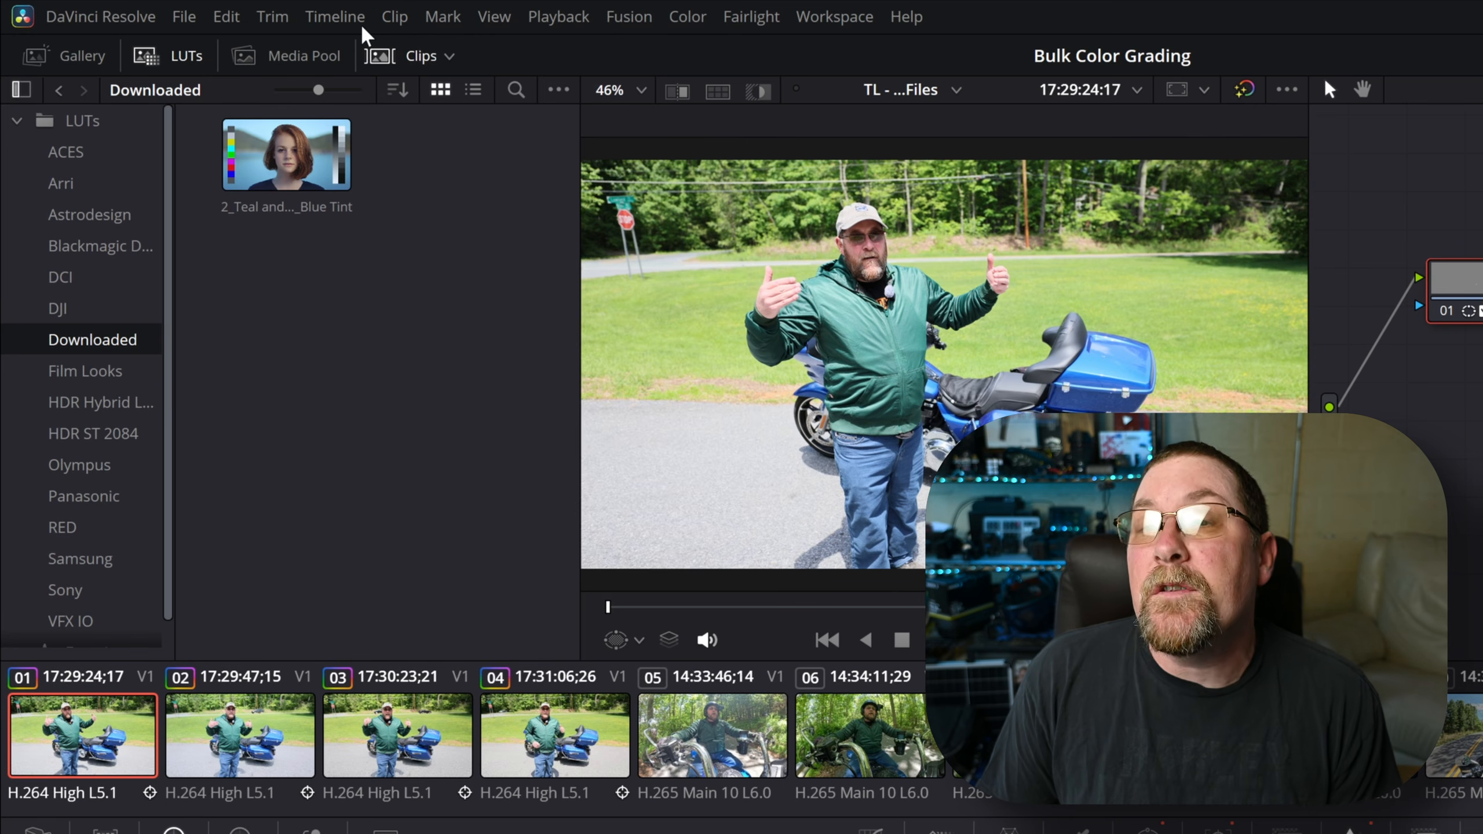
pyautogui.click(449, 59)
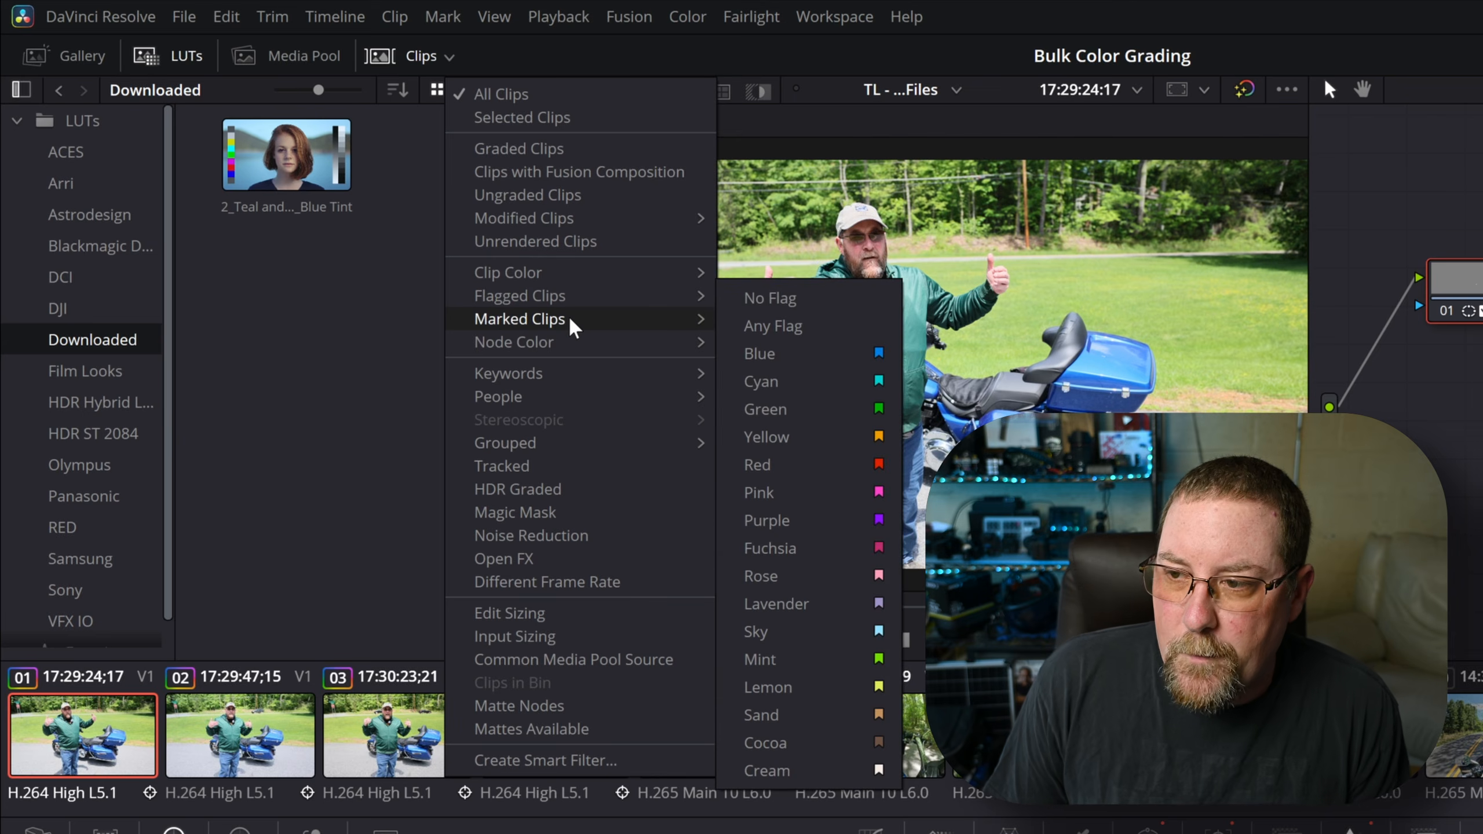
pyautogui.moveTo(574, 322)
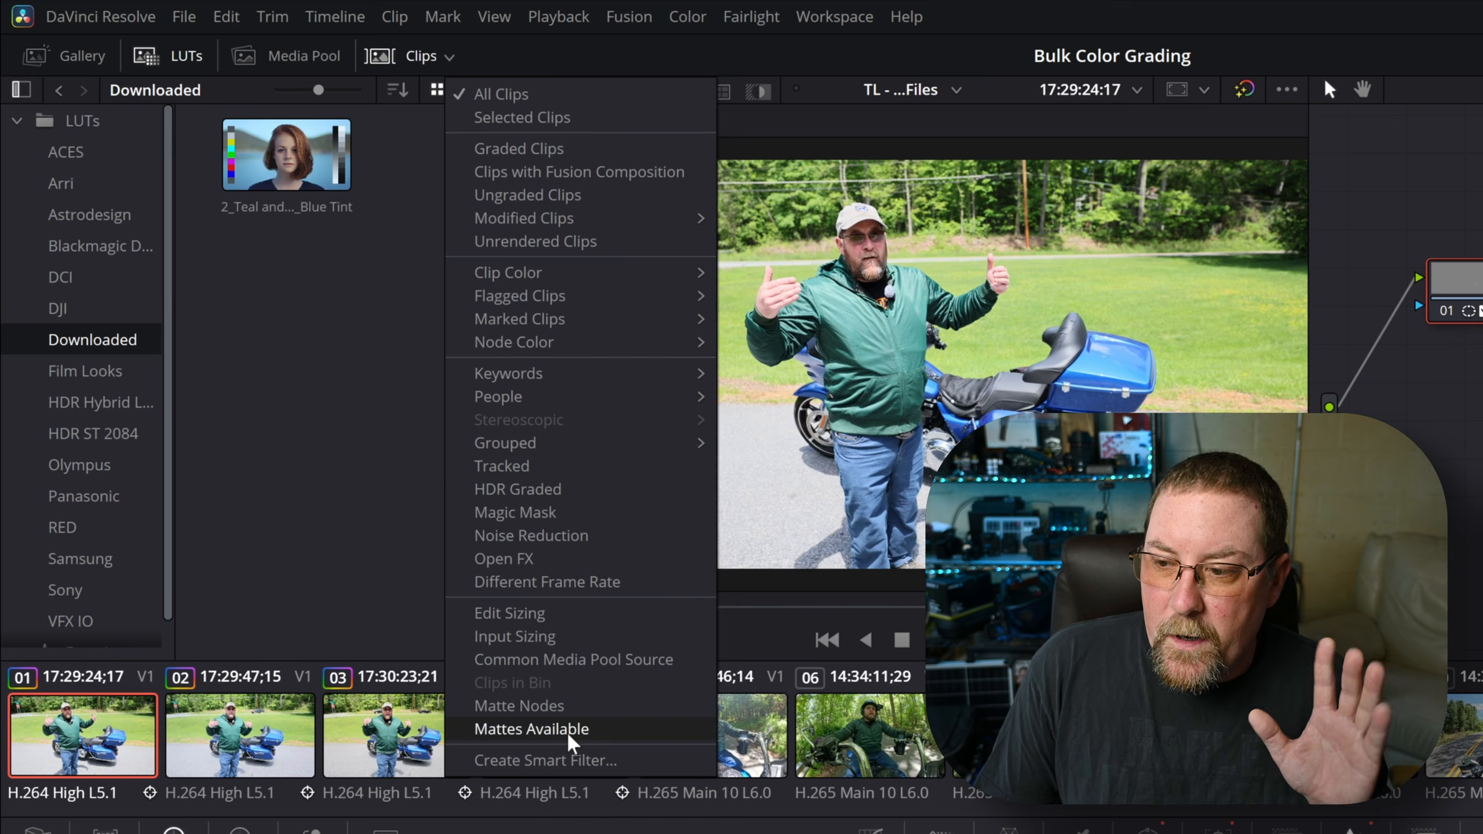
pyautogui.click(570, 761)
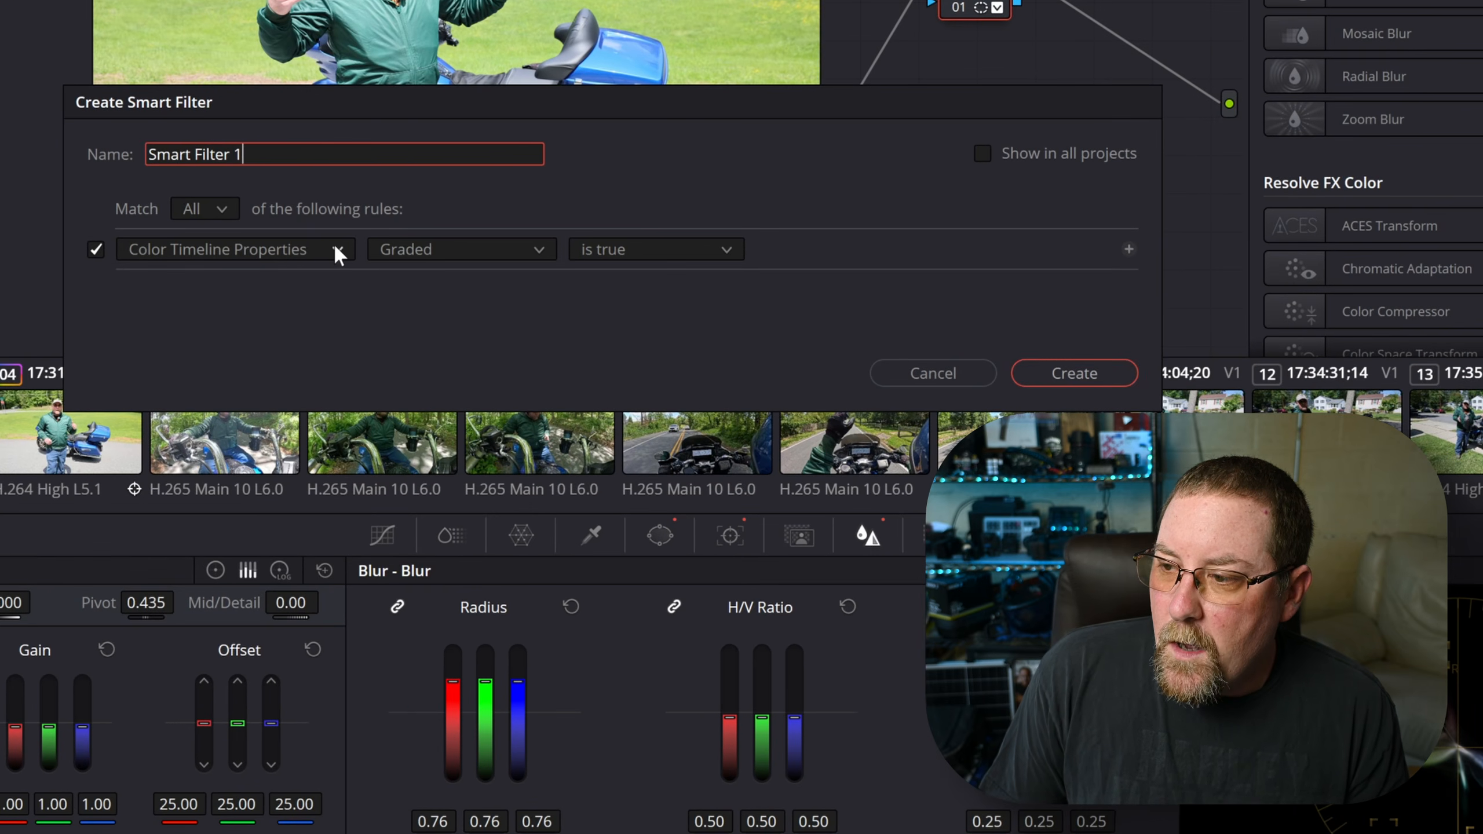
pyautogui.click(337, 247)
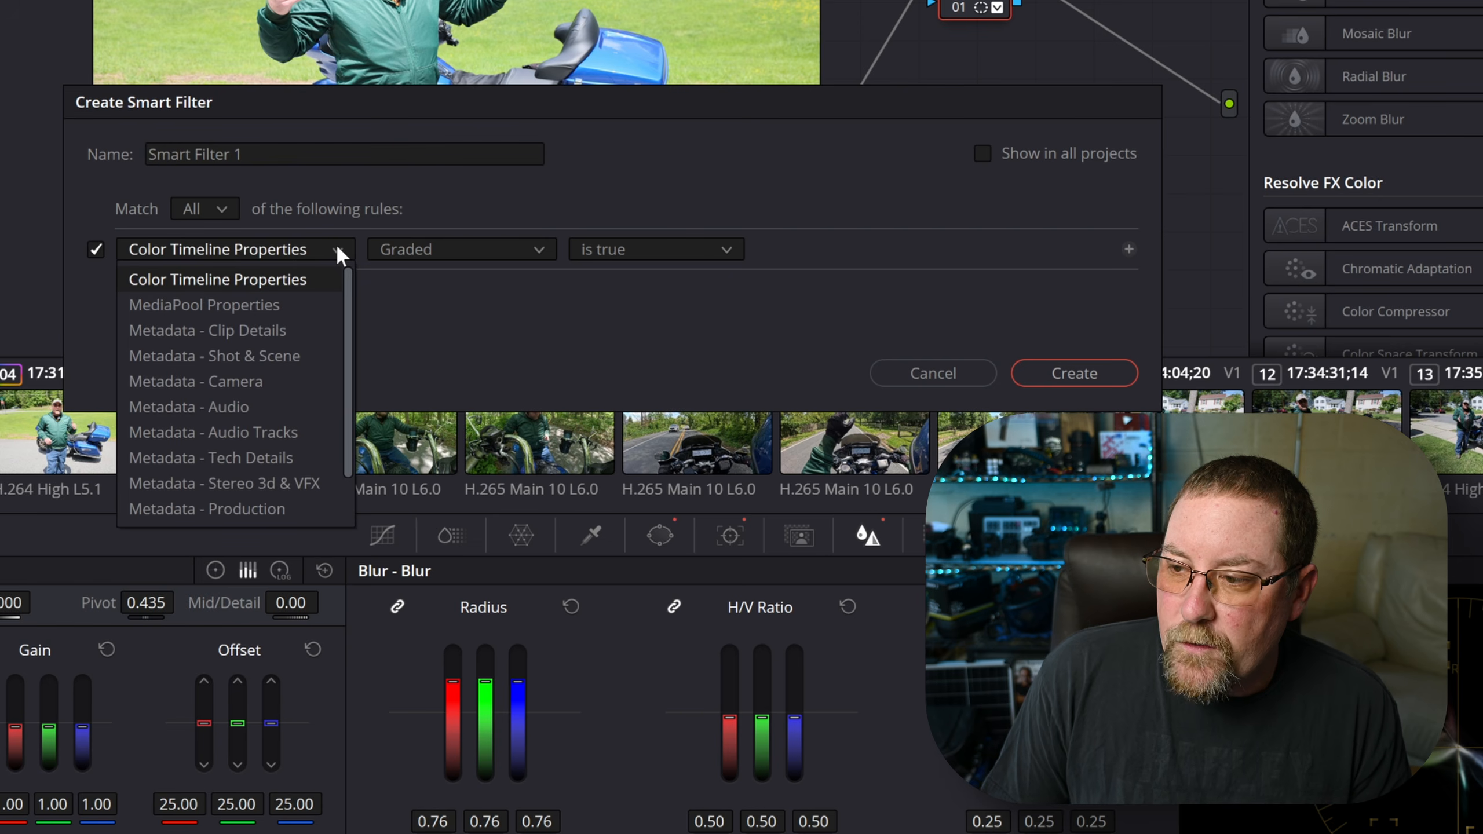
pyautogui.click(270, 302)
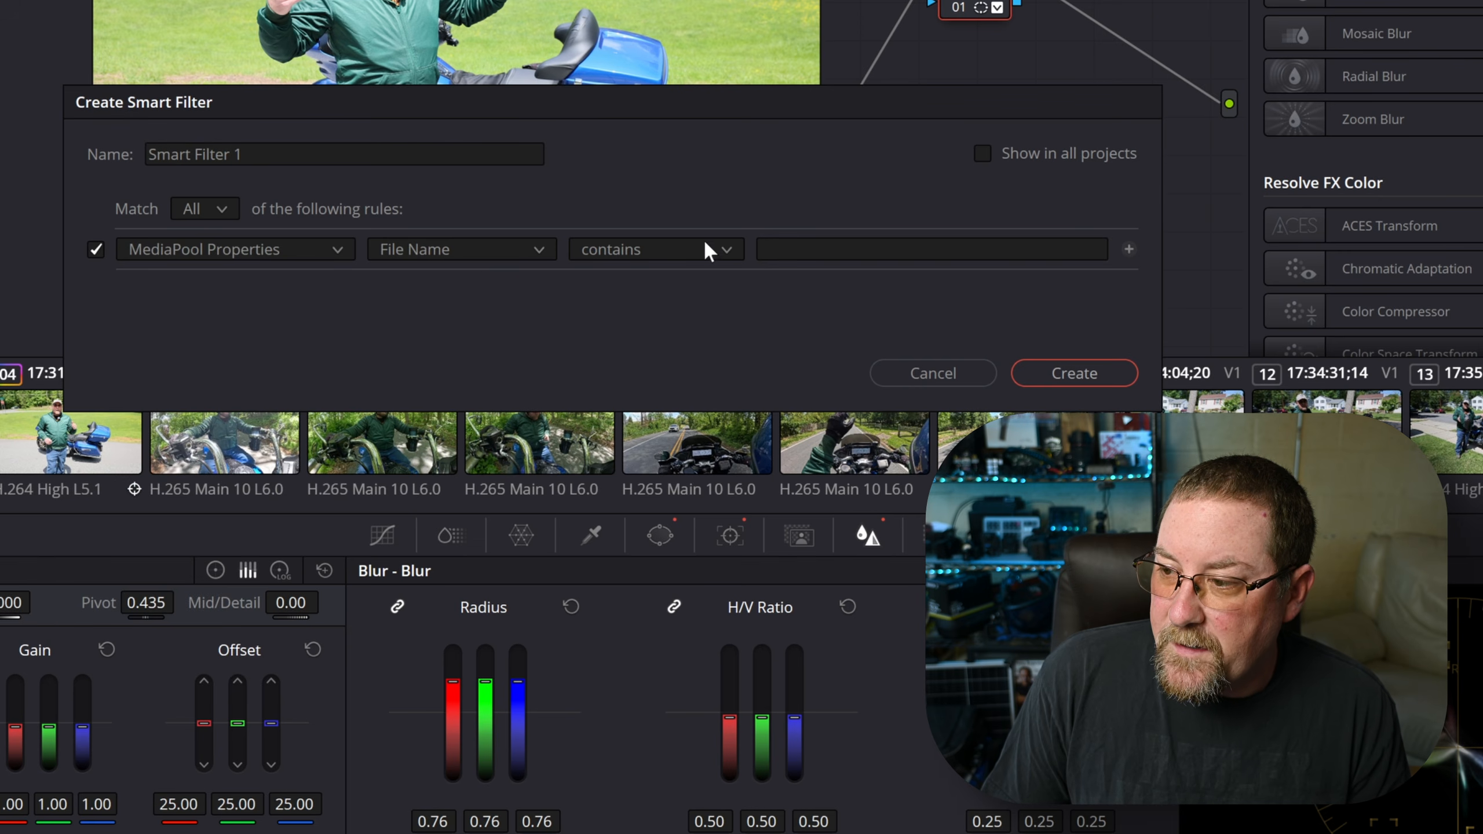
pyautogui.click(541, 260)
pyautogui.scroll(-3, 475, 395)
pyautogui.scroll(-5, 475, 394)
pyautogui.click(676, 331)
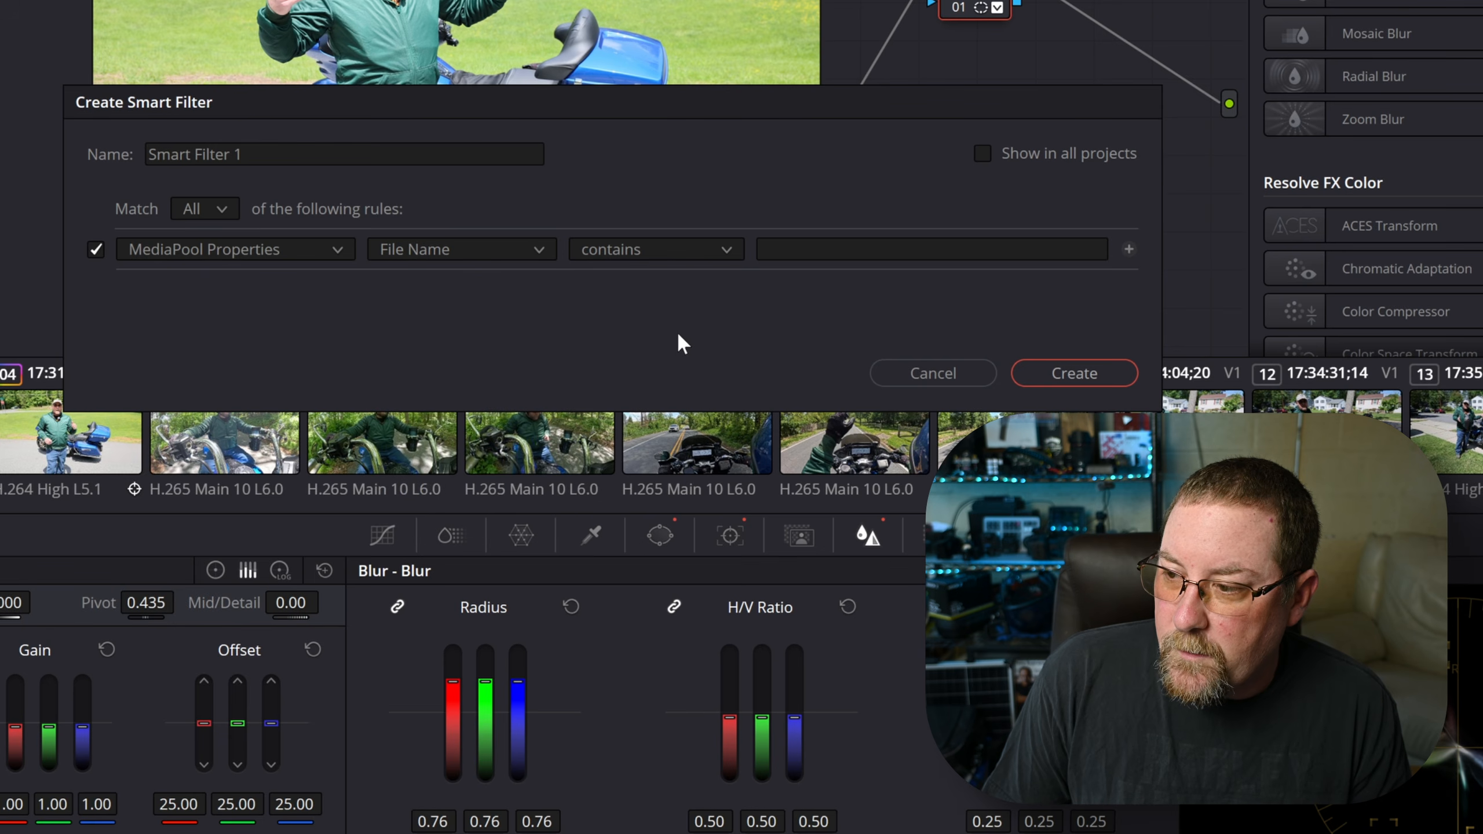
pyautogui.click(724, 247)
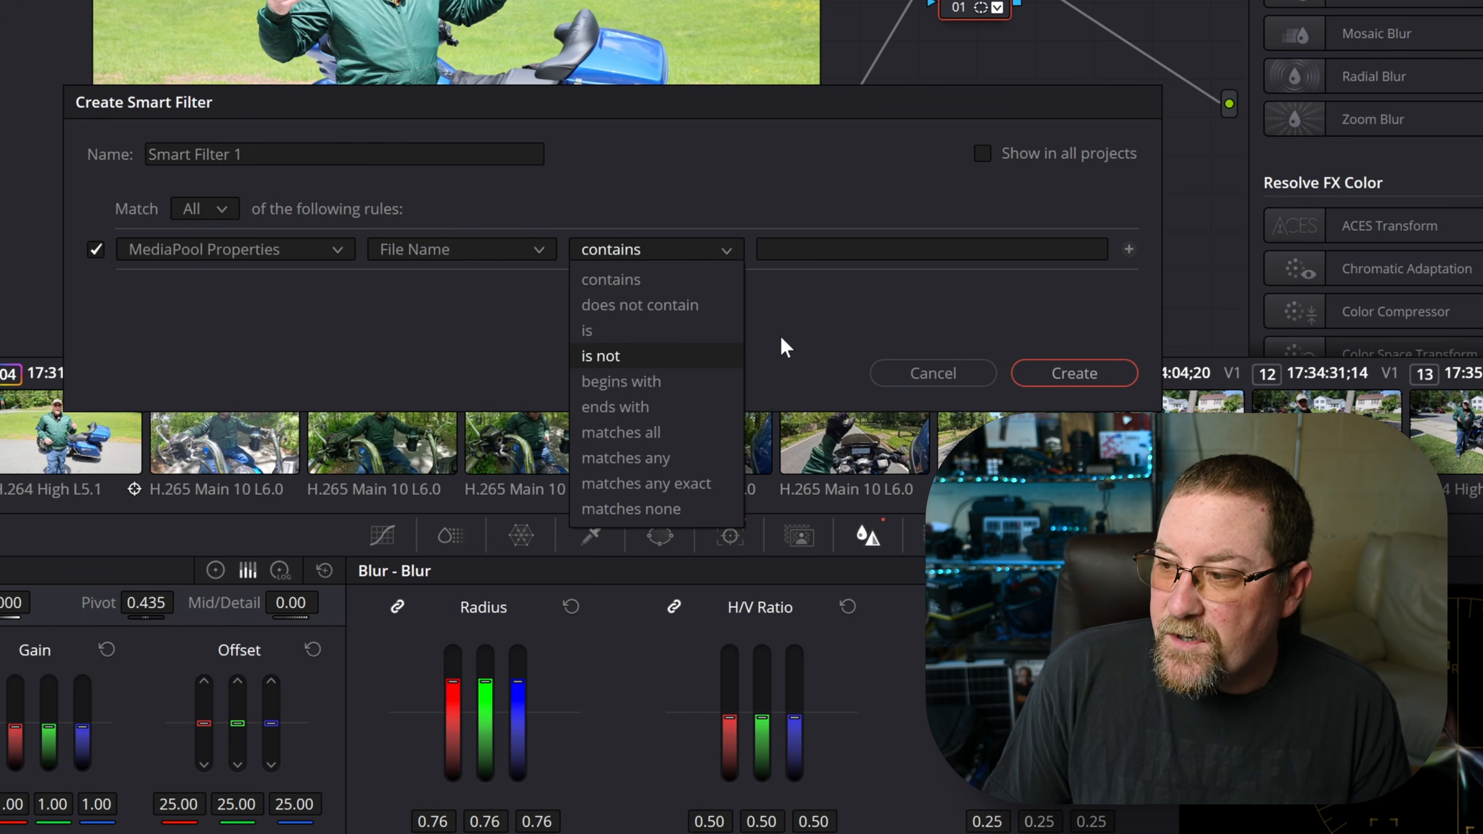
pyautogui.click(841, 327)
pyautogui.click(835, 246)
pyautogui.write('R6')
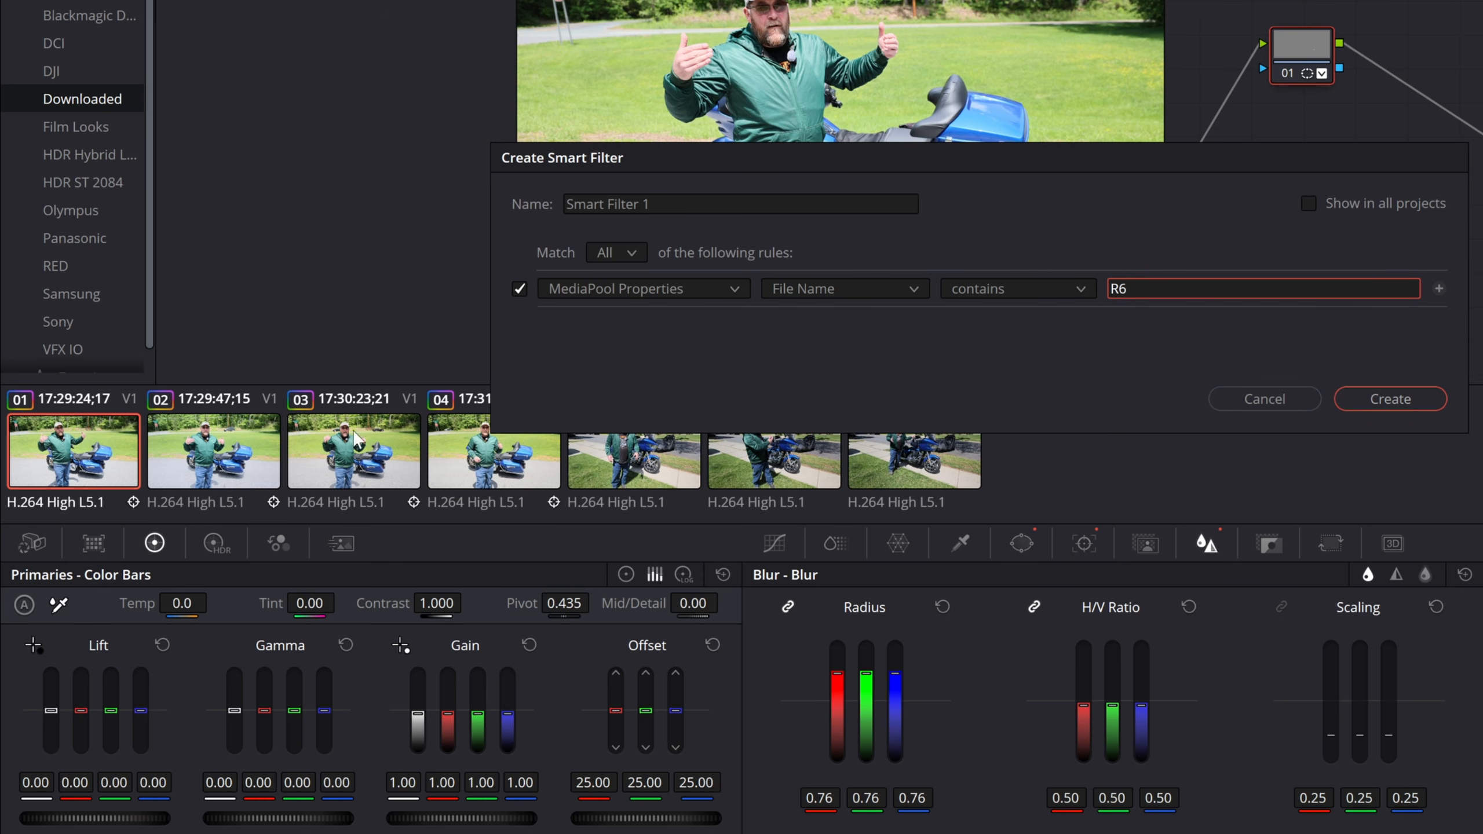
pyautogui.click(1212, 399)
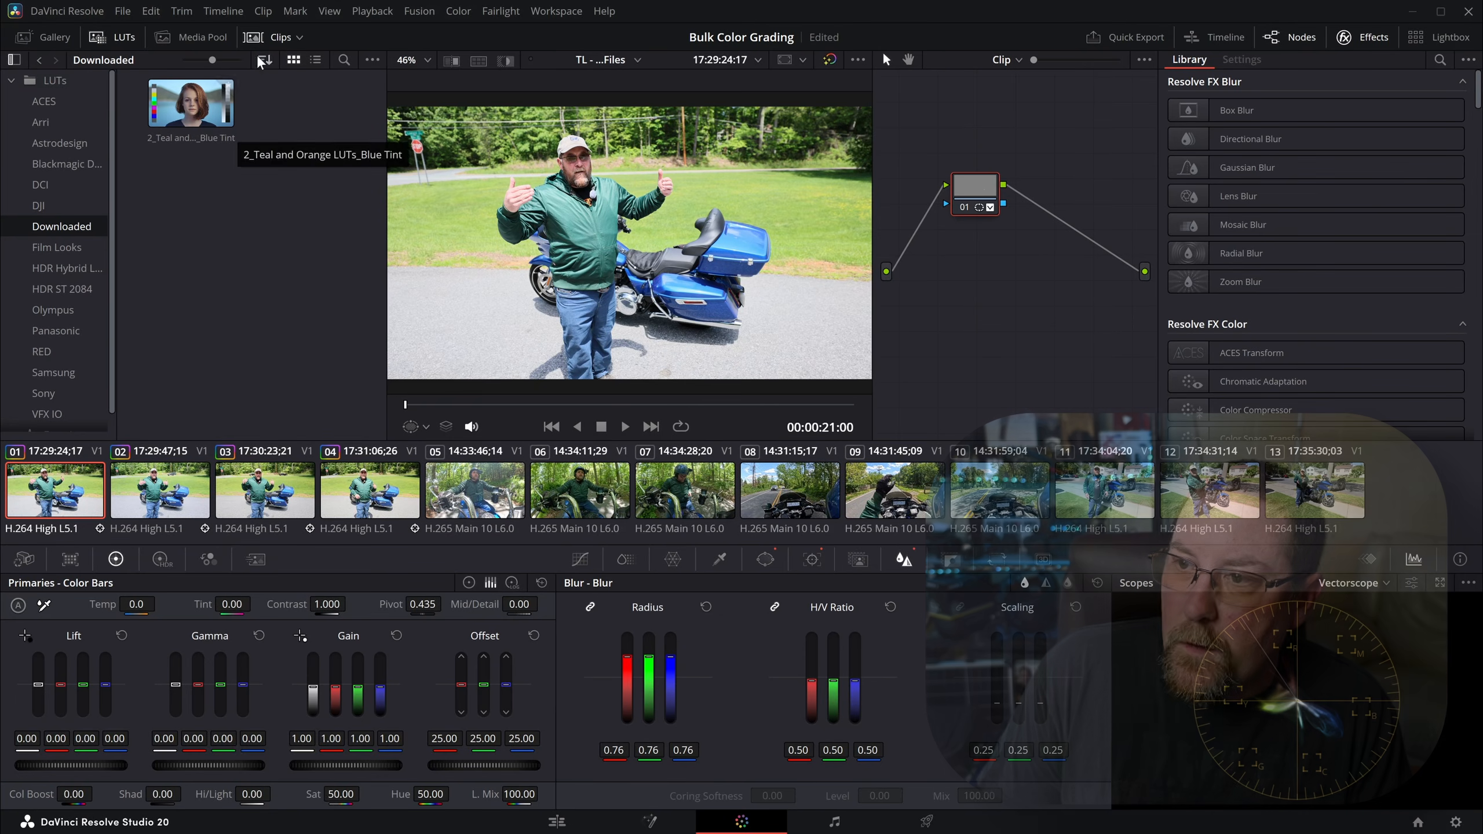
# - Create a smart filter for the clips with the rule MediaPool Properties, File Name, contains R6
pyautogui.click(299, 37)
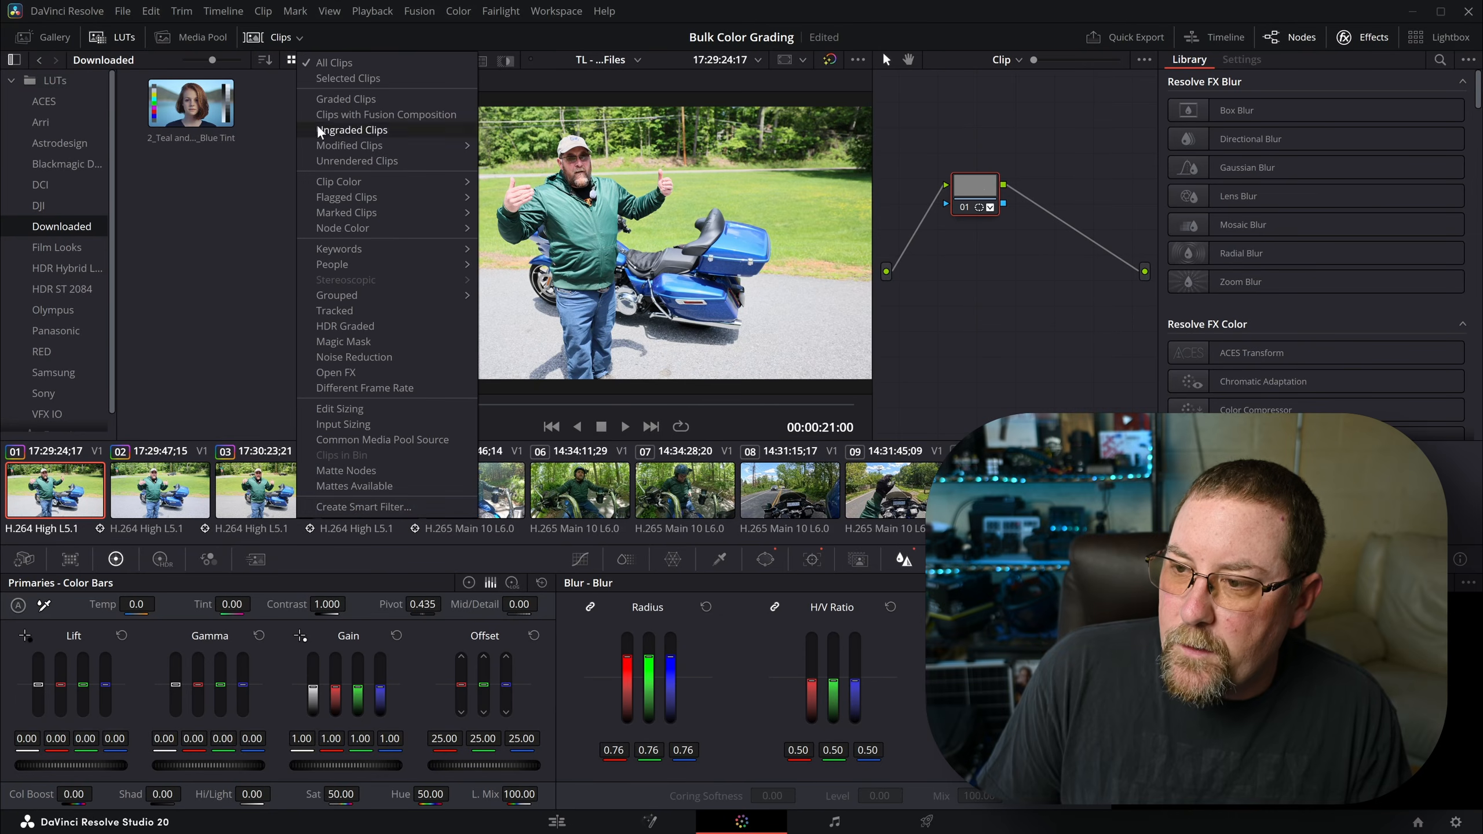
pyautogui.click(380, 504)
pyautogui.click(524, 368)
pyautogui.click(508, 406)
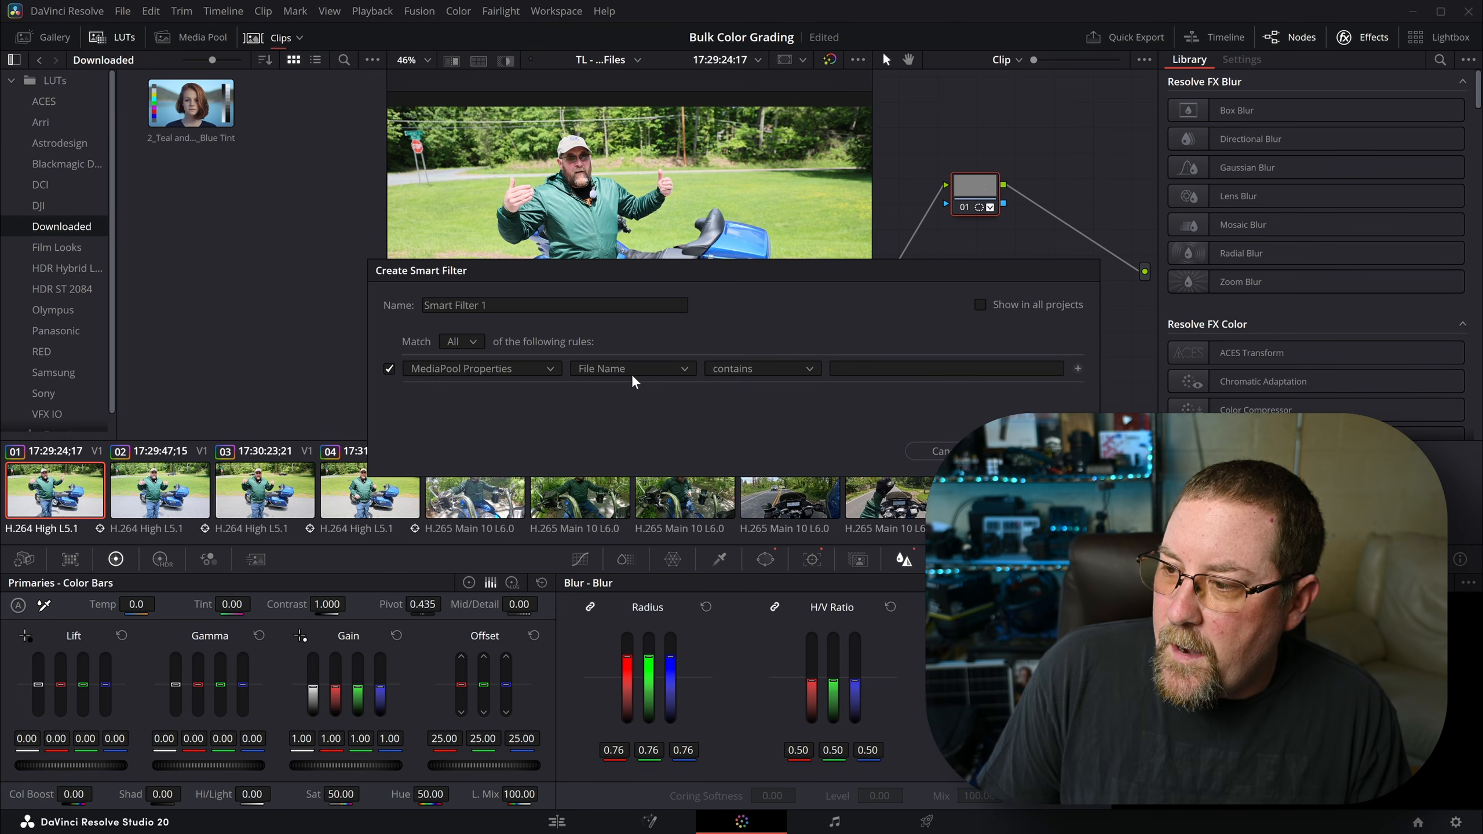
pyautogui.click(827, 367)
pyautogui.write('R6')
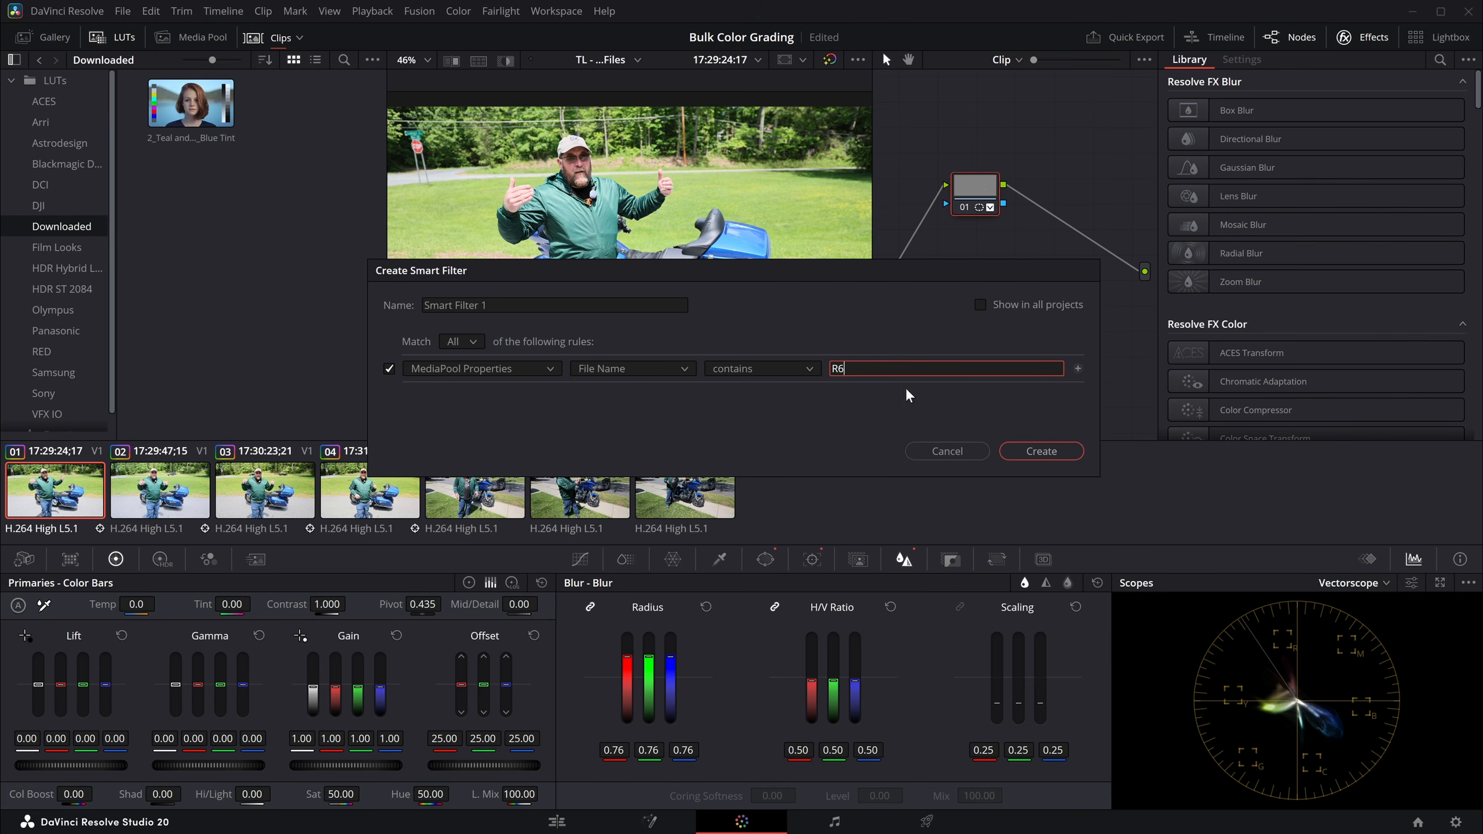
pyautogui.click(1030, 451)
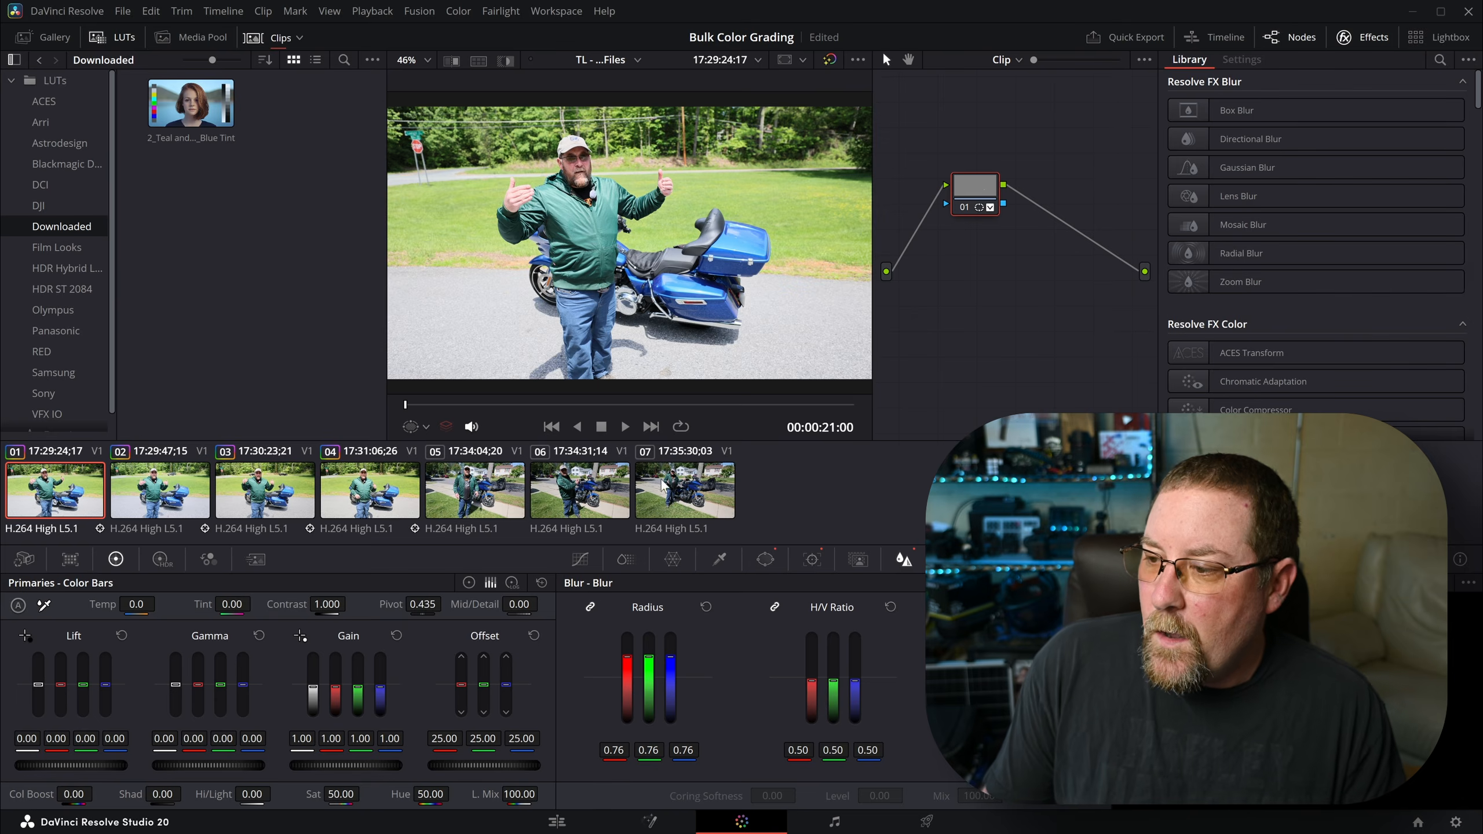
# - Add all seven filtered clips into a new group, keeping the default group name
pyautogui.click(639, 478)
pyautogui.keyDown('shift'); pyautogui.click(92, 494); pyautogui.keyUp('shift')
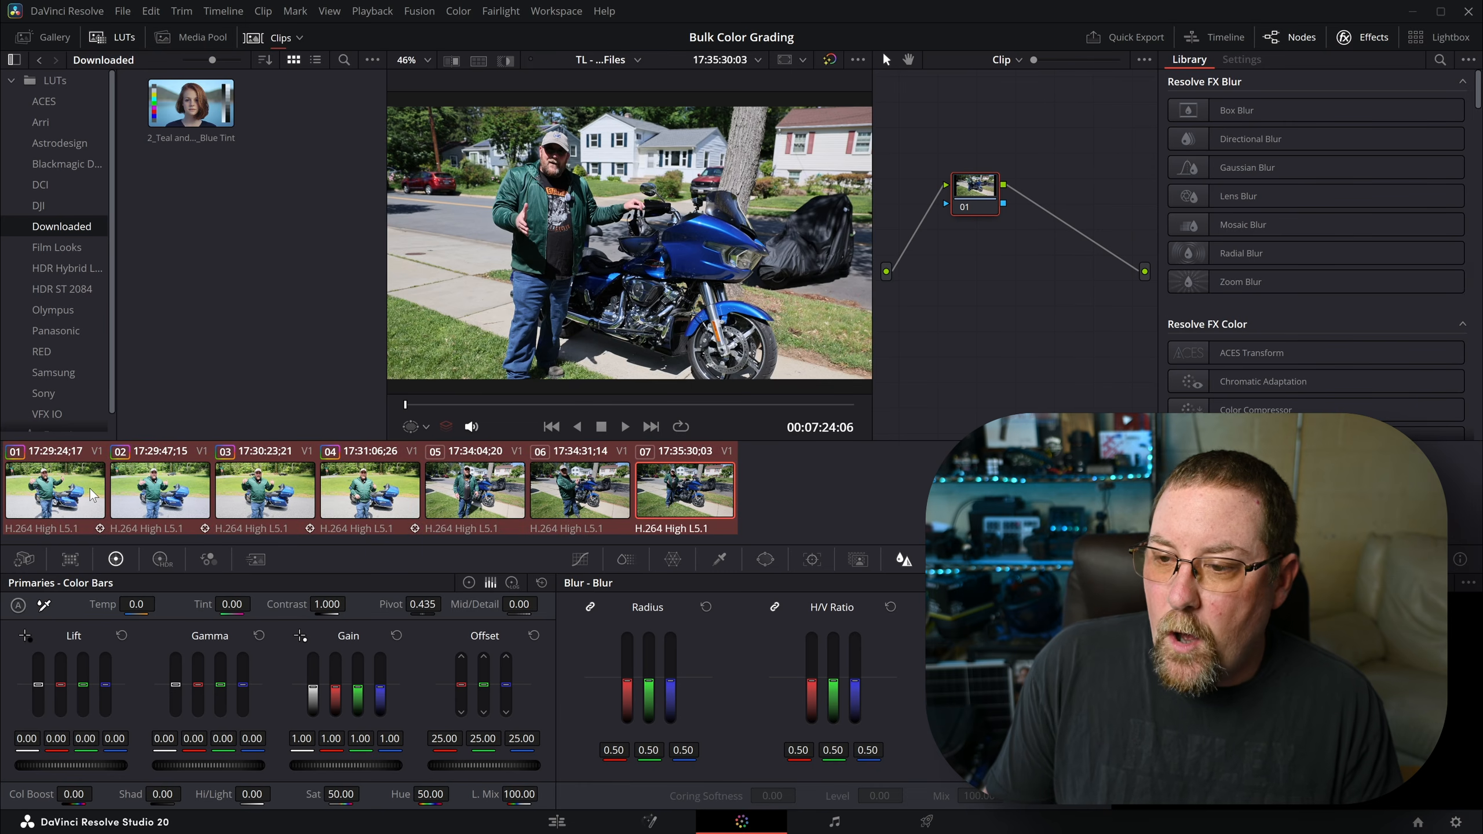
pyautogui.rightClick(67, 486)
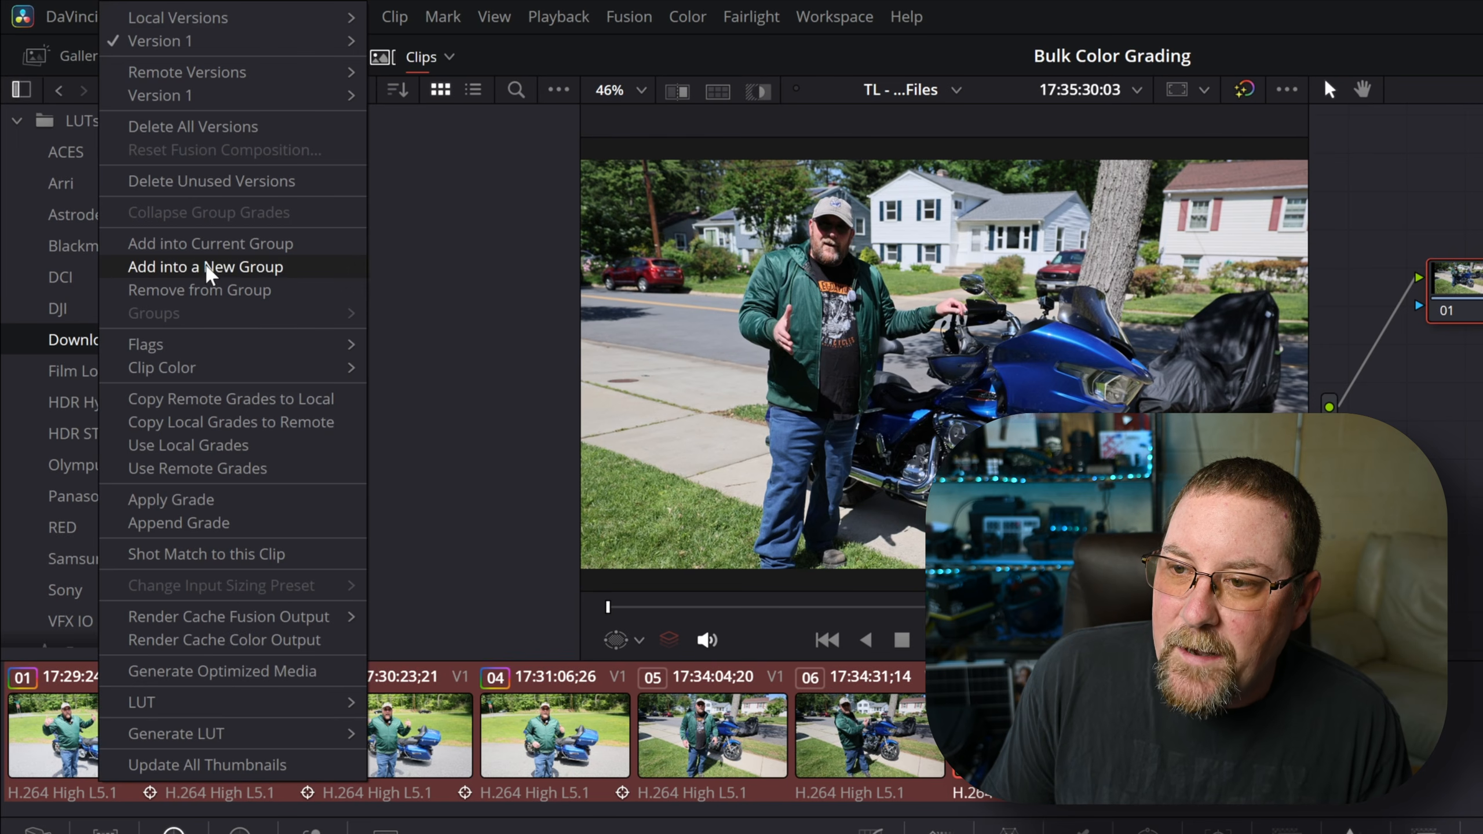
pyautogui.click(220, 270)
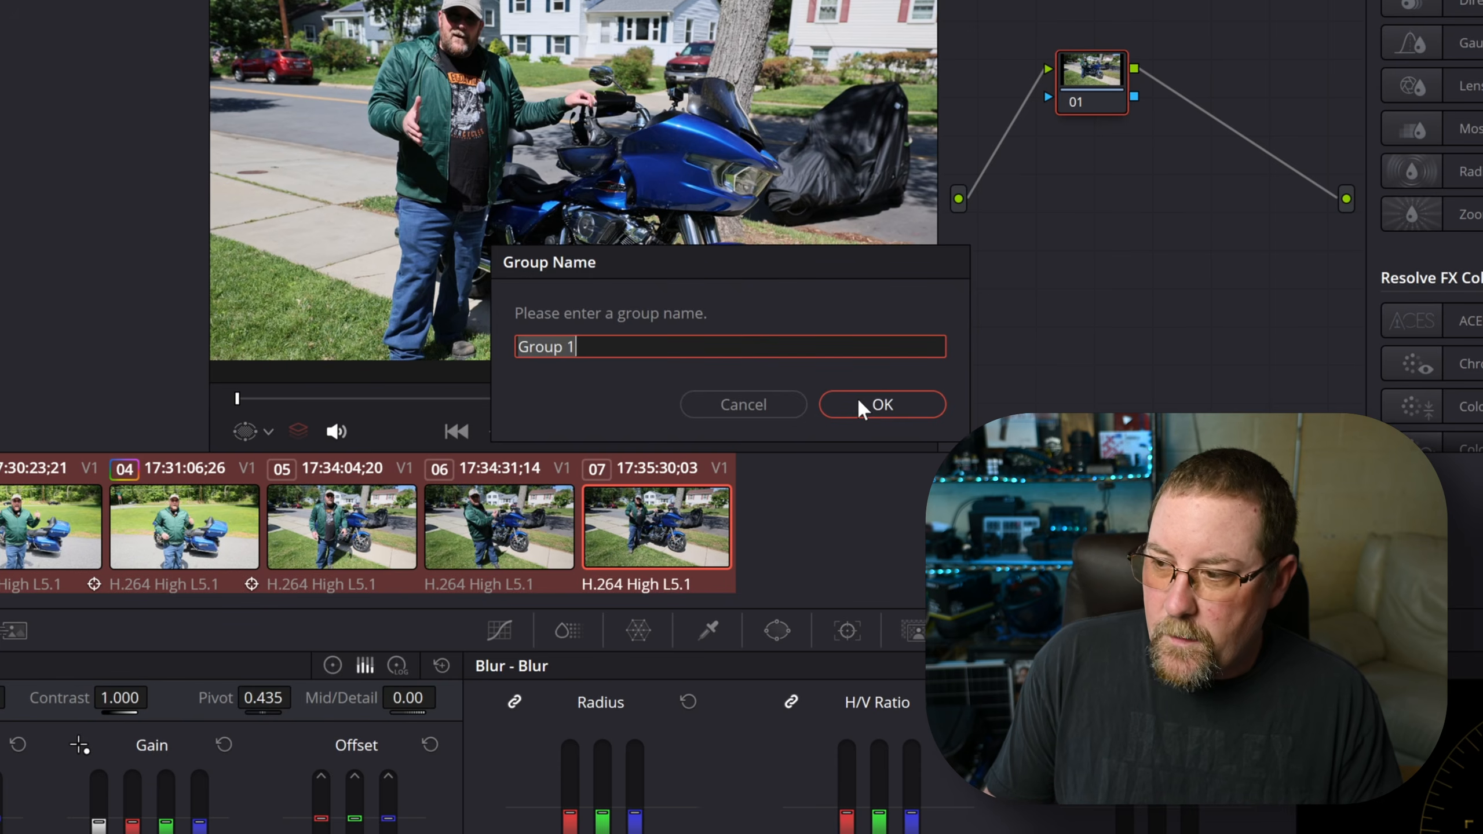
pyautogui.click(836, 407)
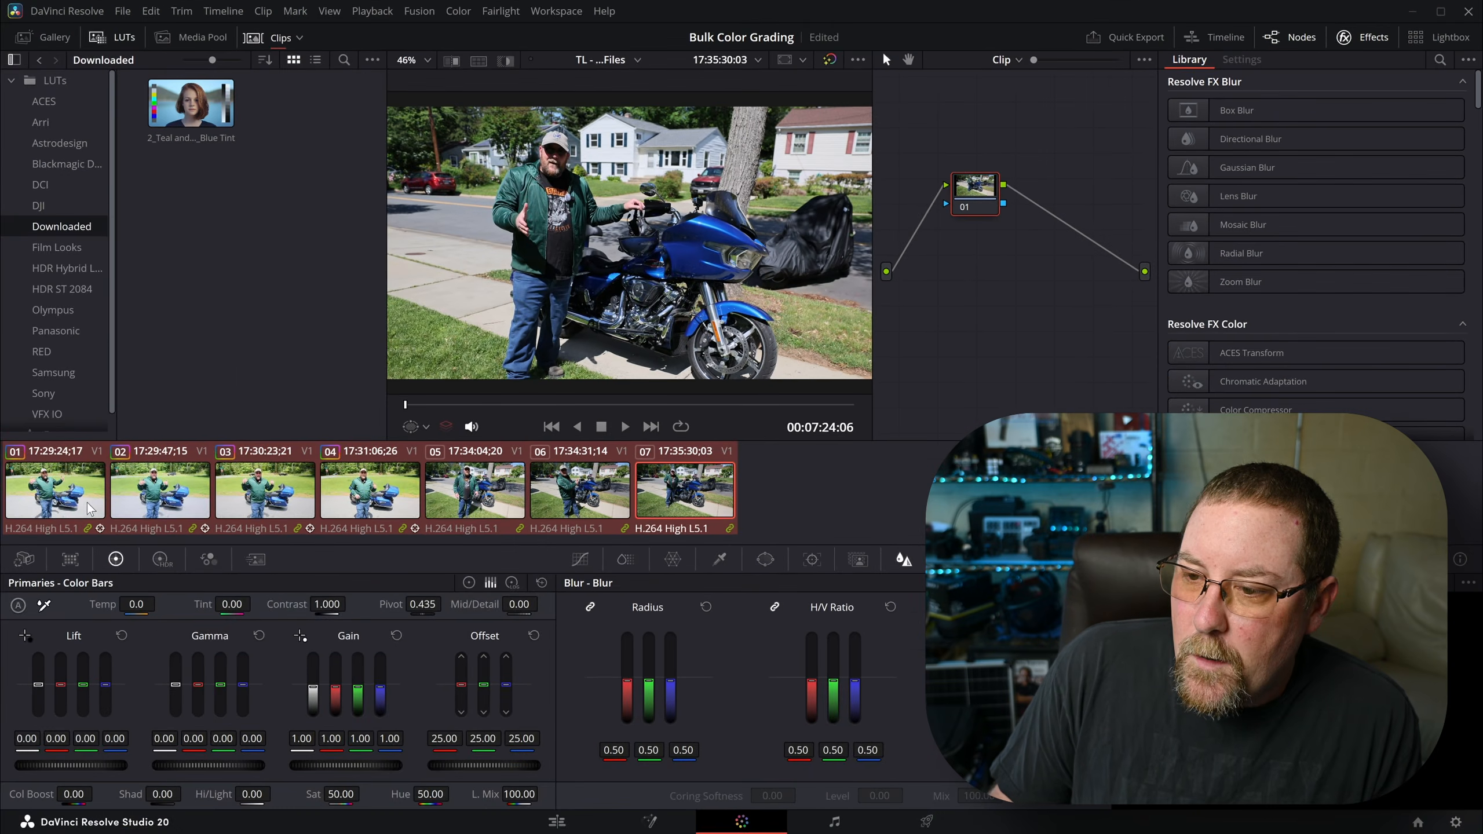
# - Review the grouped clips one by one in the viewer, finishing on clip 01
pyautogui.click(90, 507)
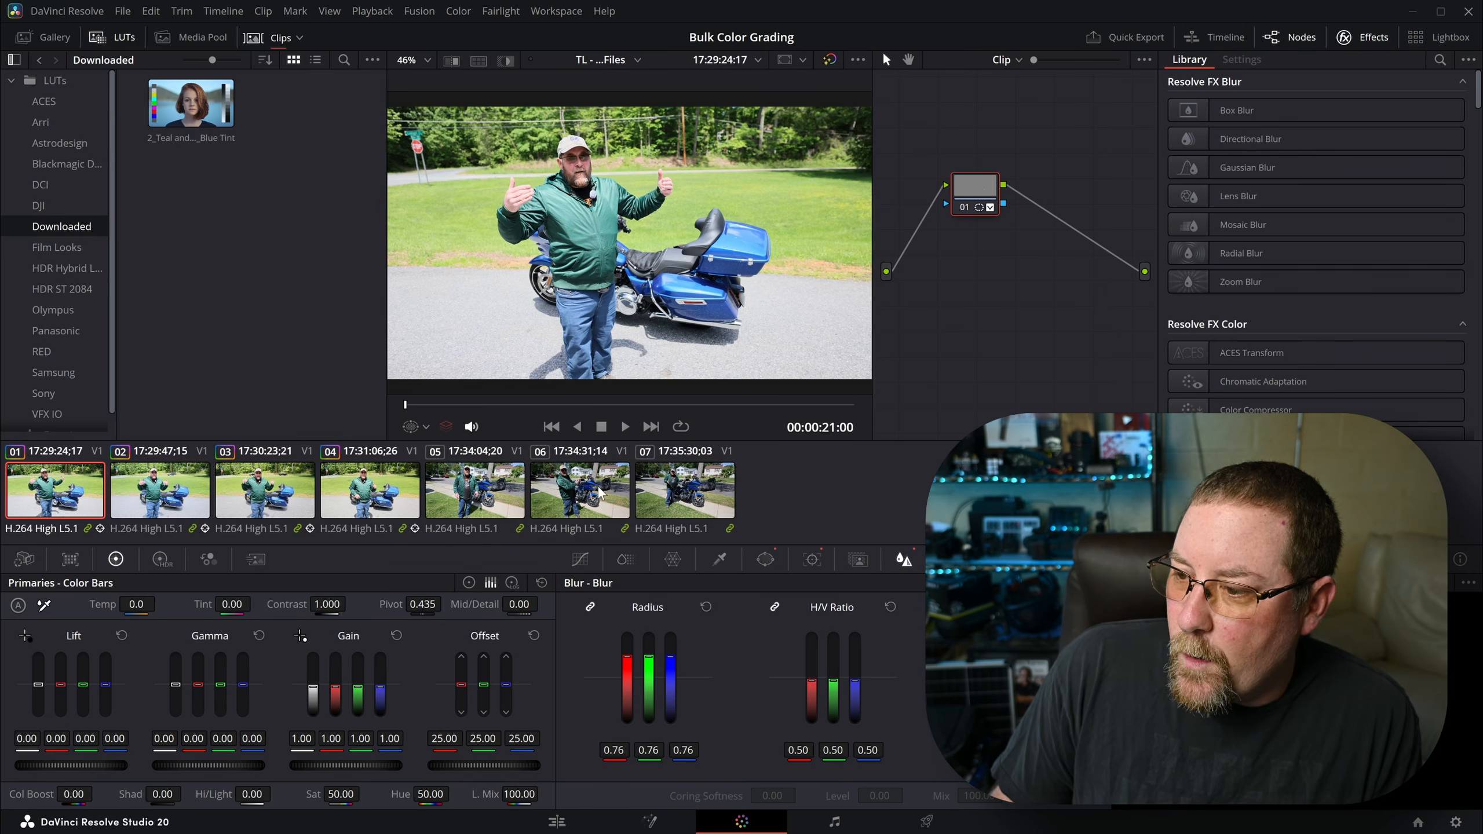
pyautogui.click(456, 506)
pyautogui.click(559, 501)
pyautogui.click(644, 492)
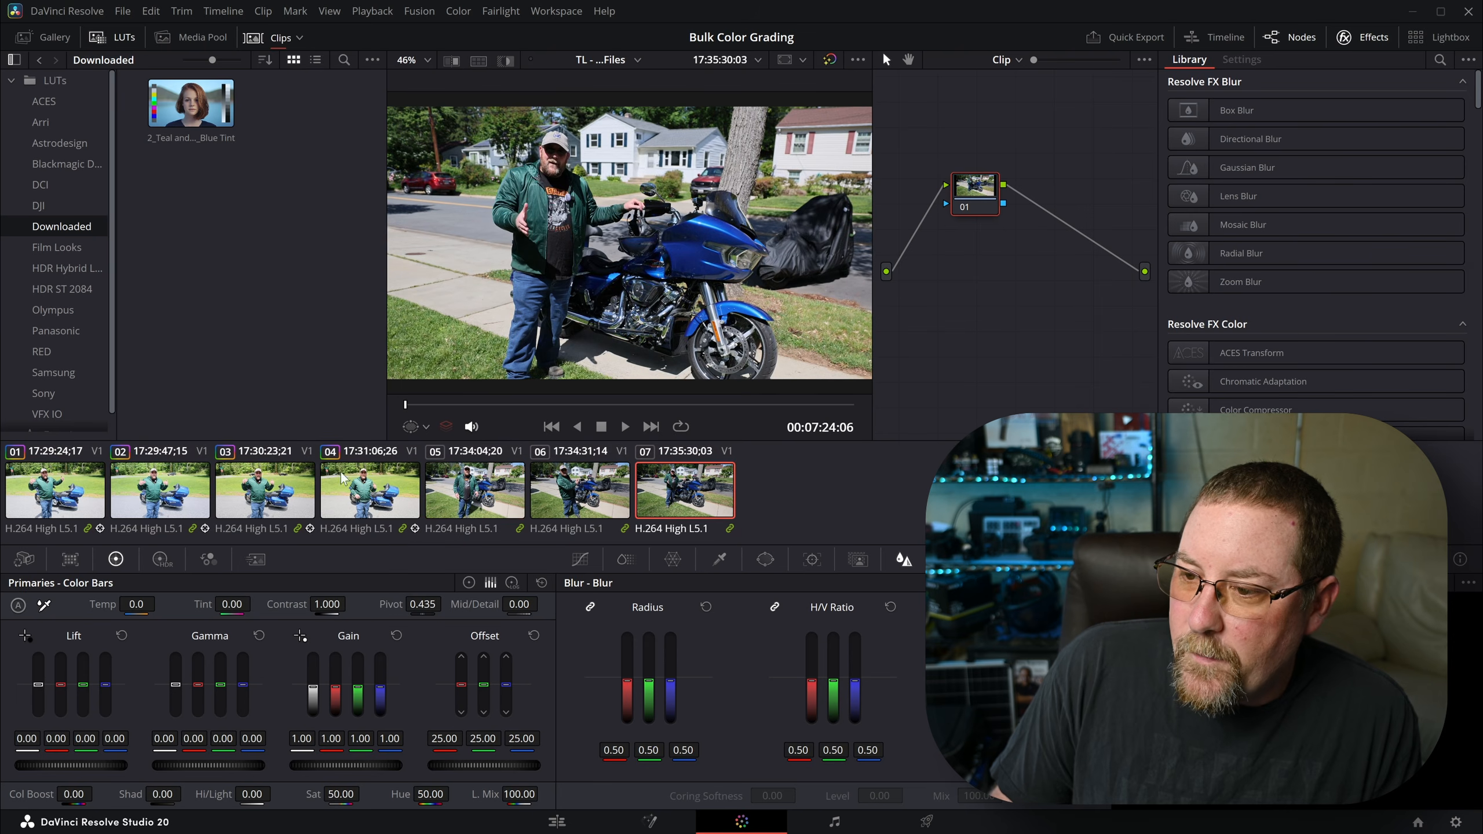
pyautogui.click(372, 498)
pyautogui.click(271, 500)
pyautogui.click(168, 502)
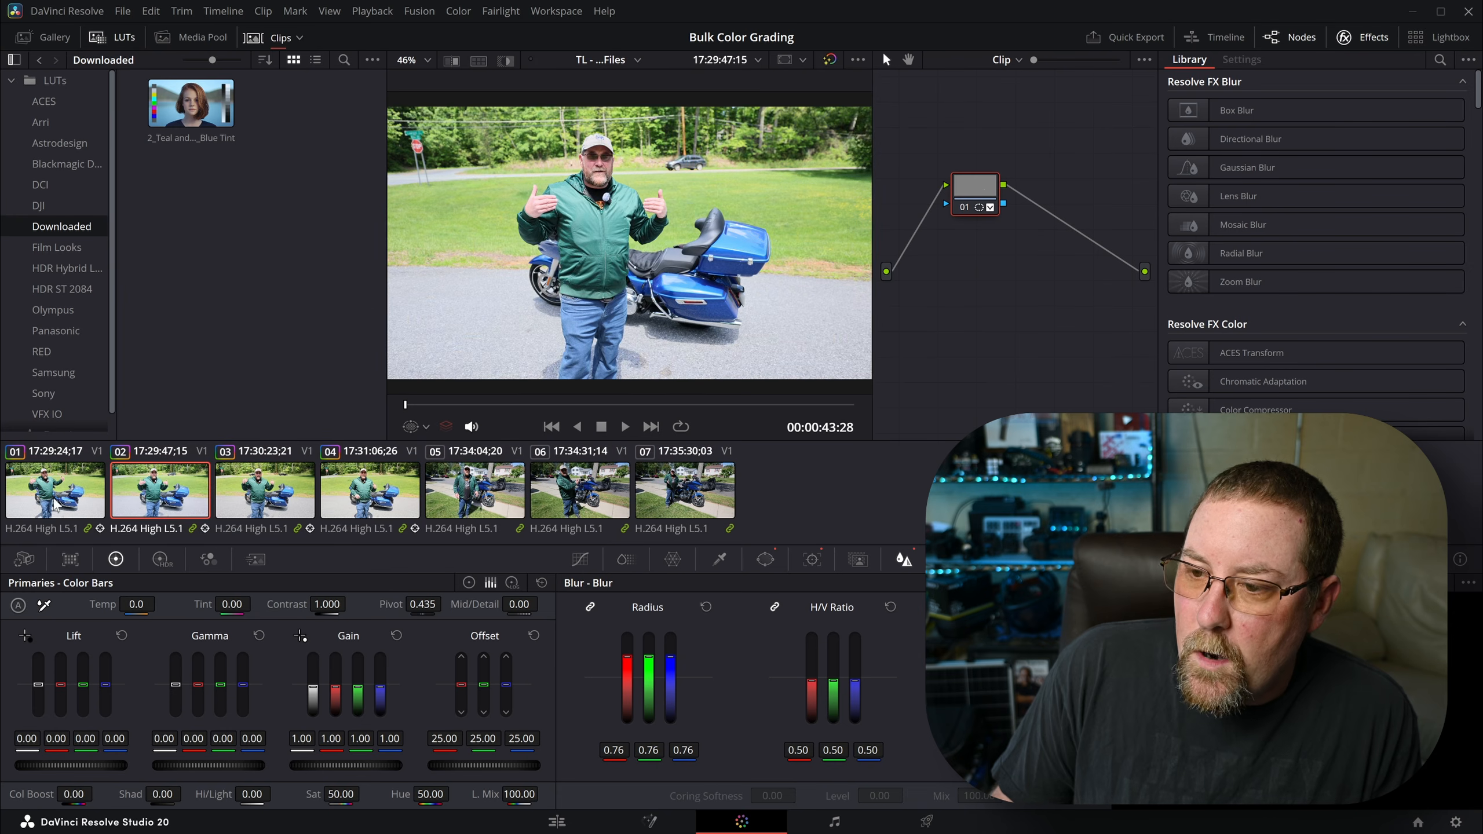
pyautogui.click(60, 504)
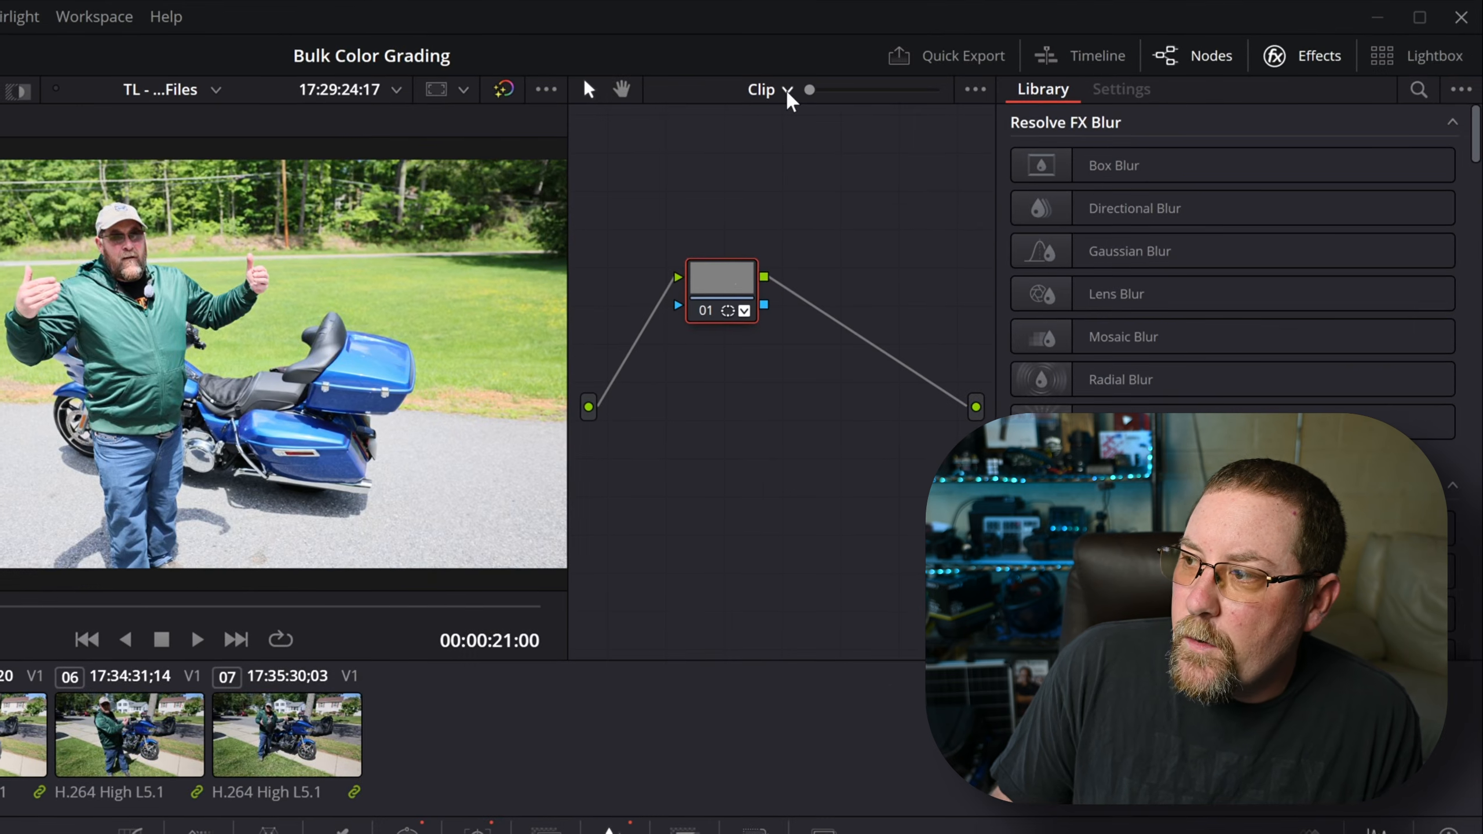
# - Switch the node graph to Group Post-Clip and apply the 2_Teal and Orange LUTs_Blue Tint LUT to the group
pyautogui.click(1019, 59)
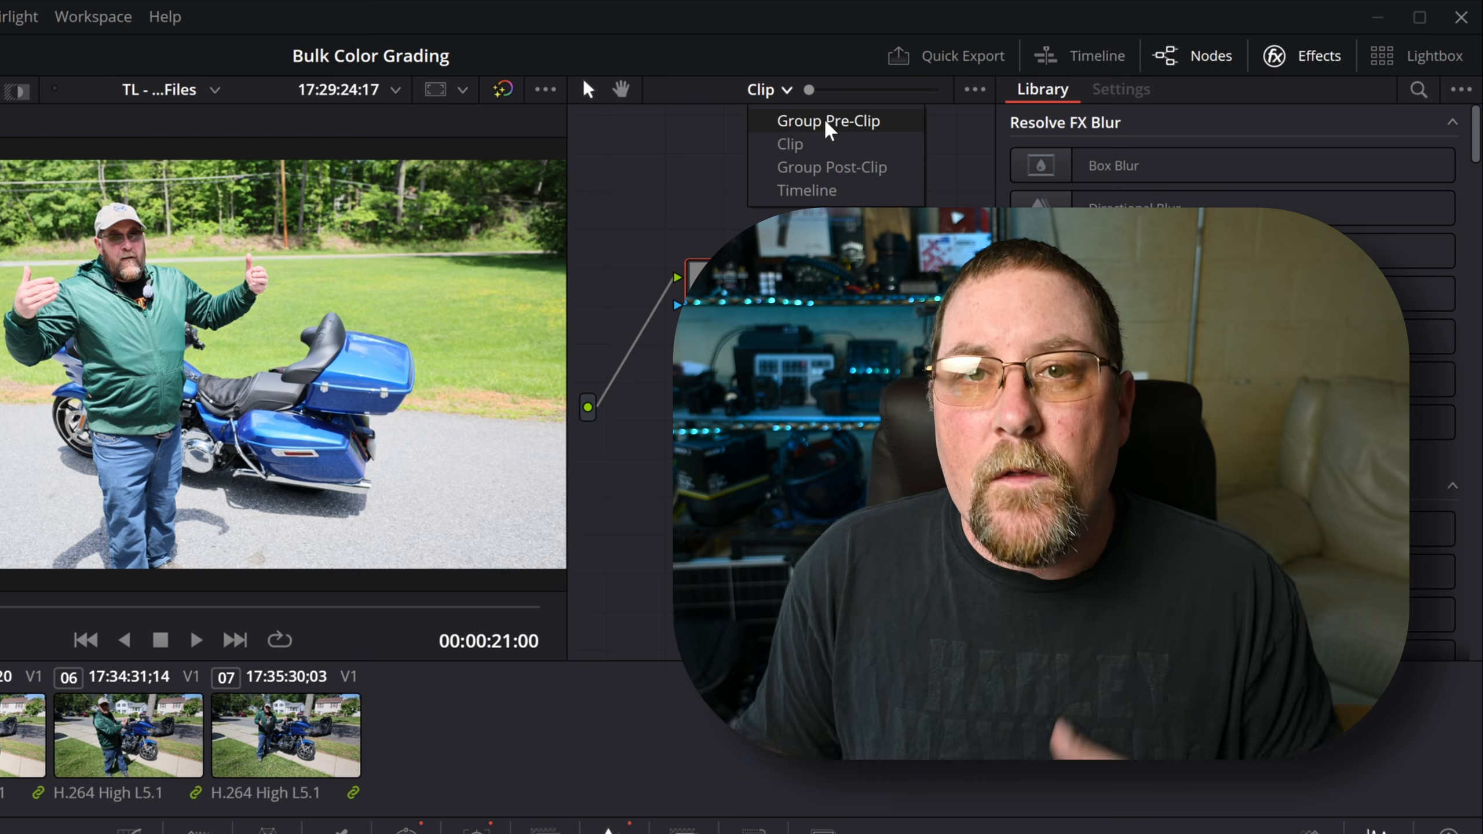
pyautogui.click(829, 161)
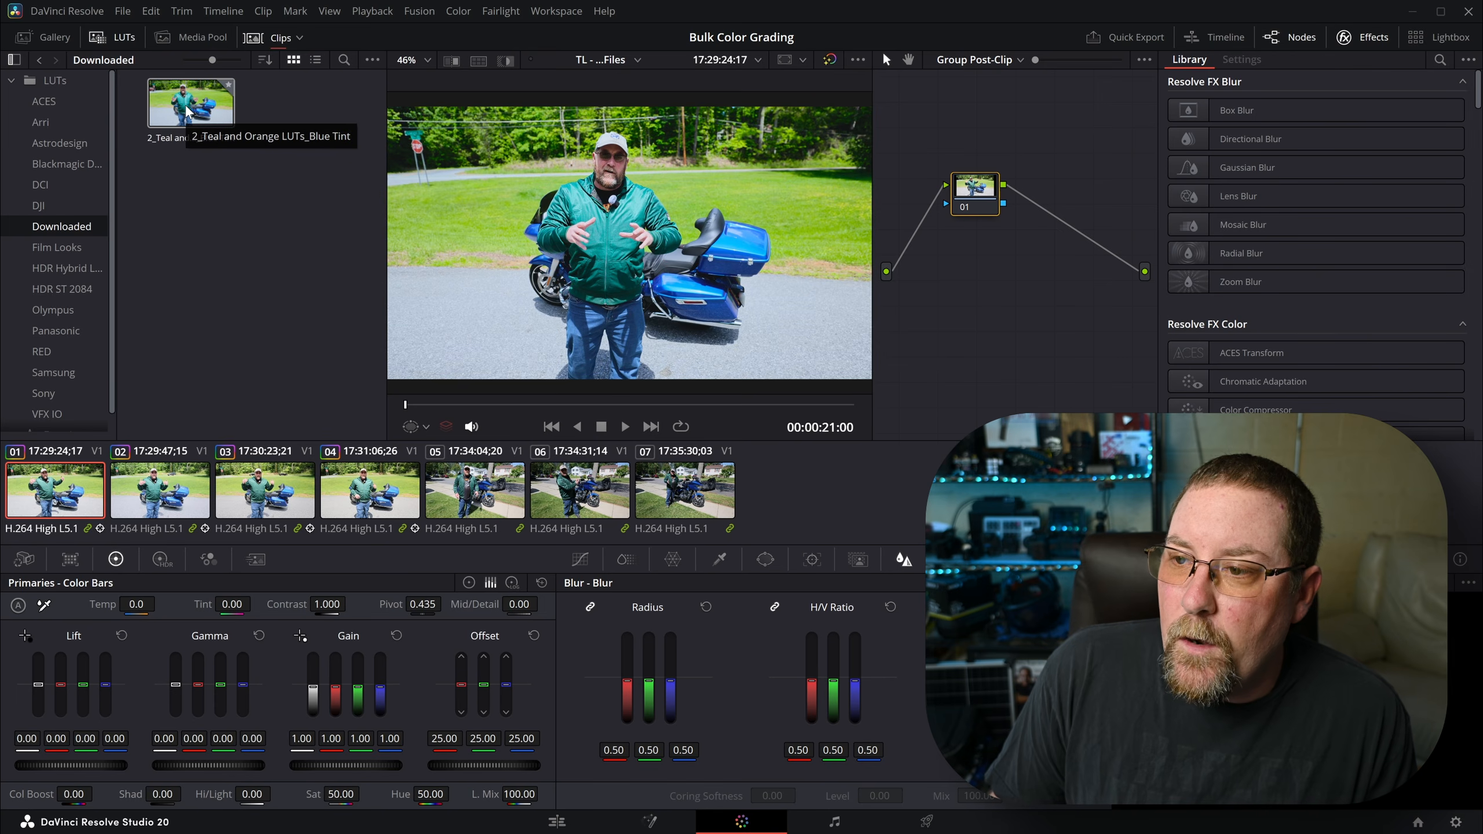
pyautogui.moveTo(187, 111); pyautogui.dragTo(660, 227)
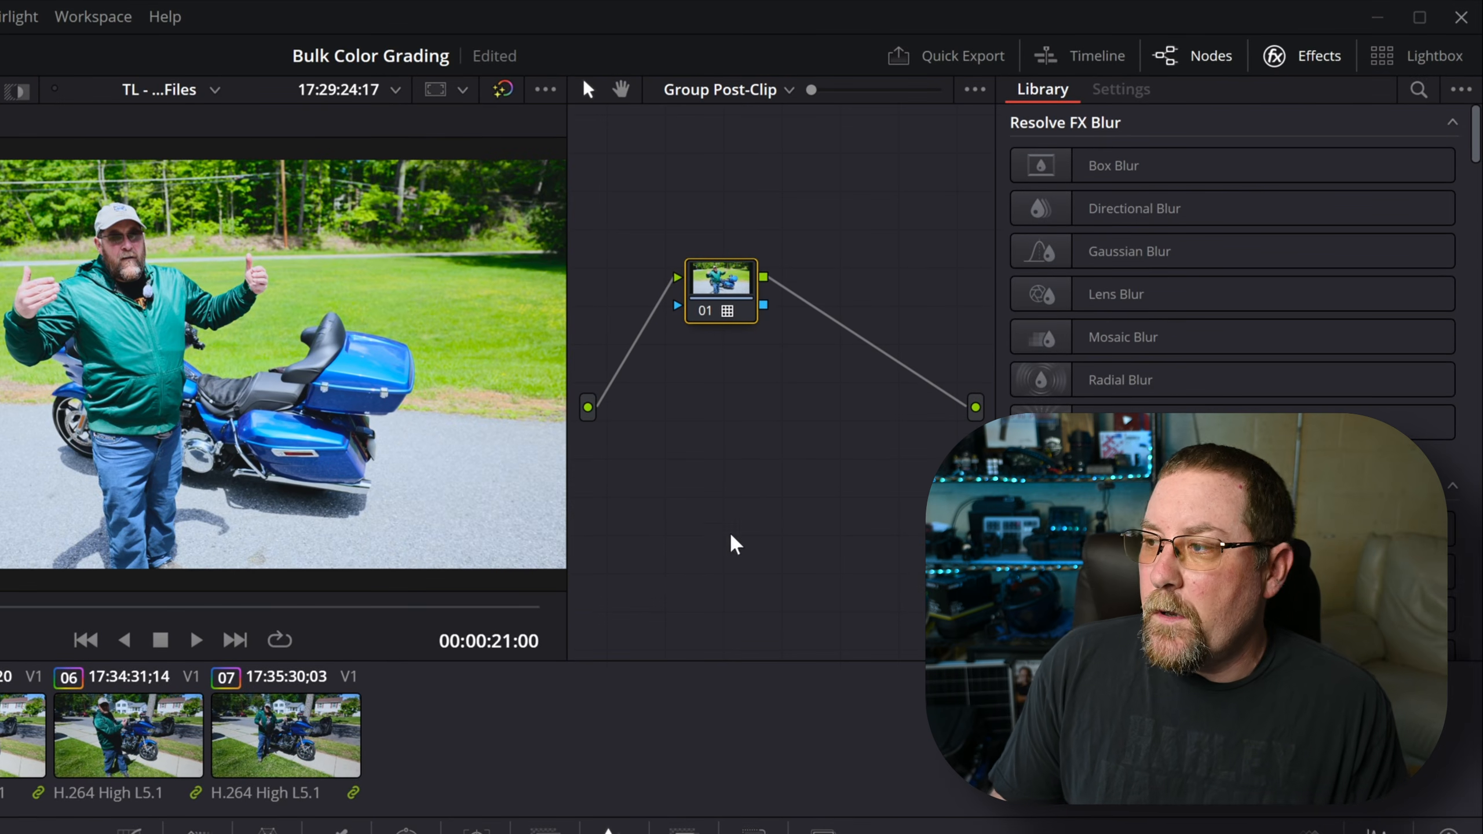
# - Reset the group node's grade and raise its red Offset to 135.20, checking the result up close on clip 03
pyautogui.rightClick(724, 304)
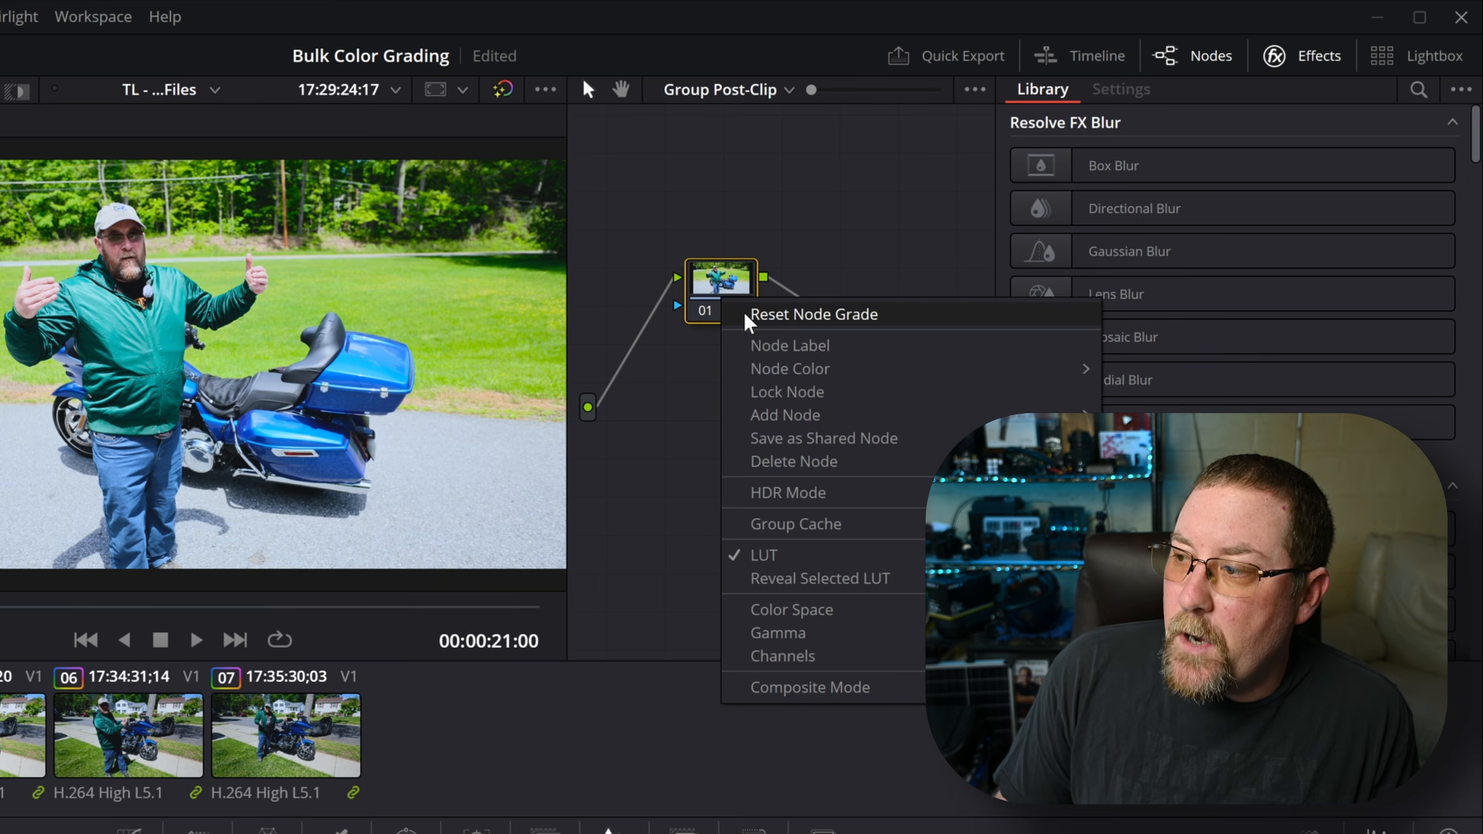
pyautogui.click(772, 328)
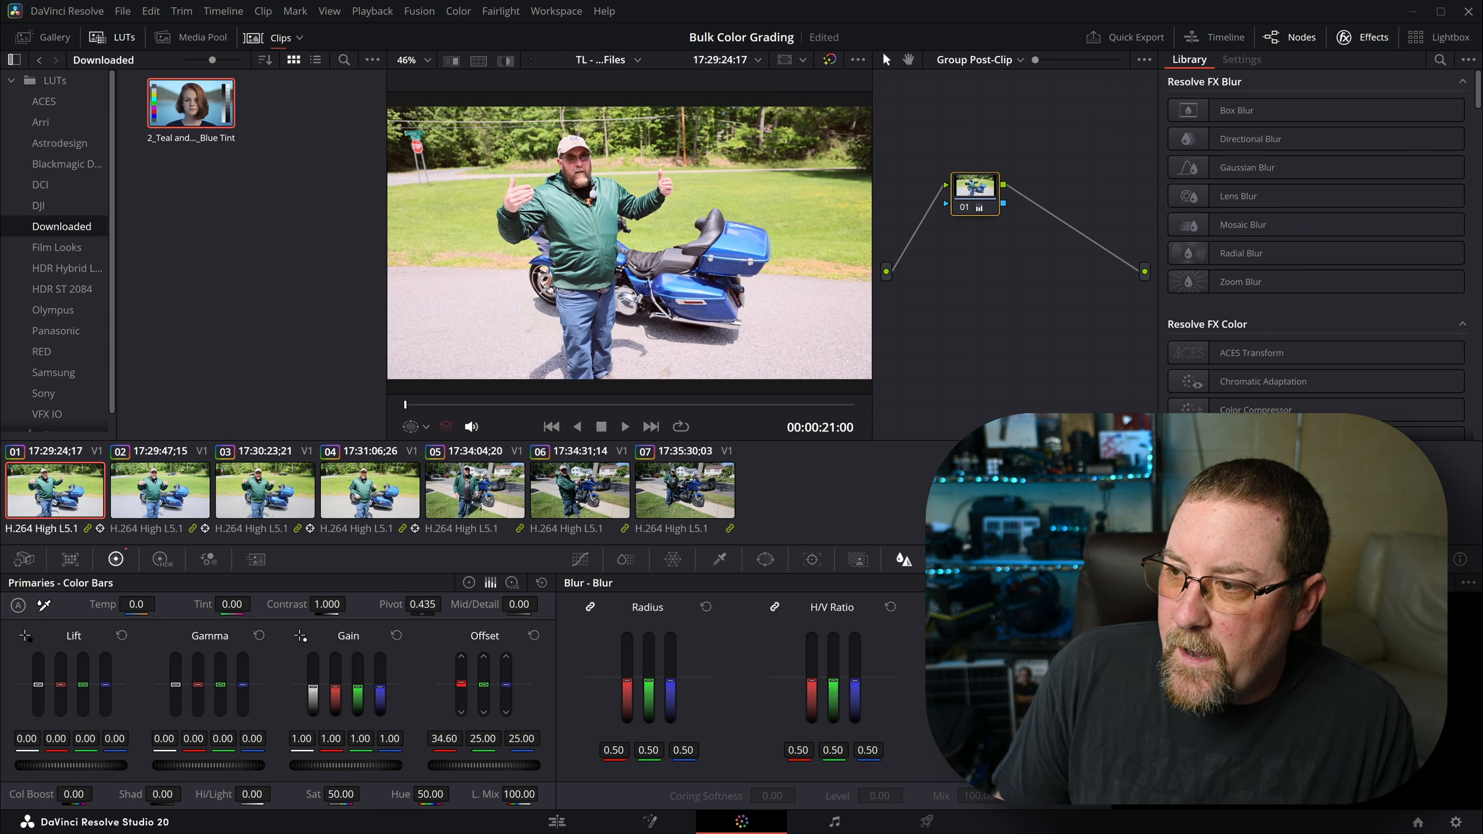
pyautogui.moveTo(461, 680); pyautogui.dragTo(461, 656)
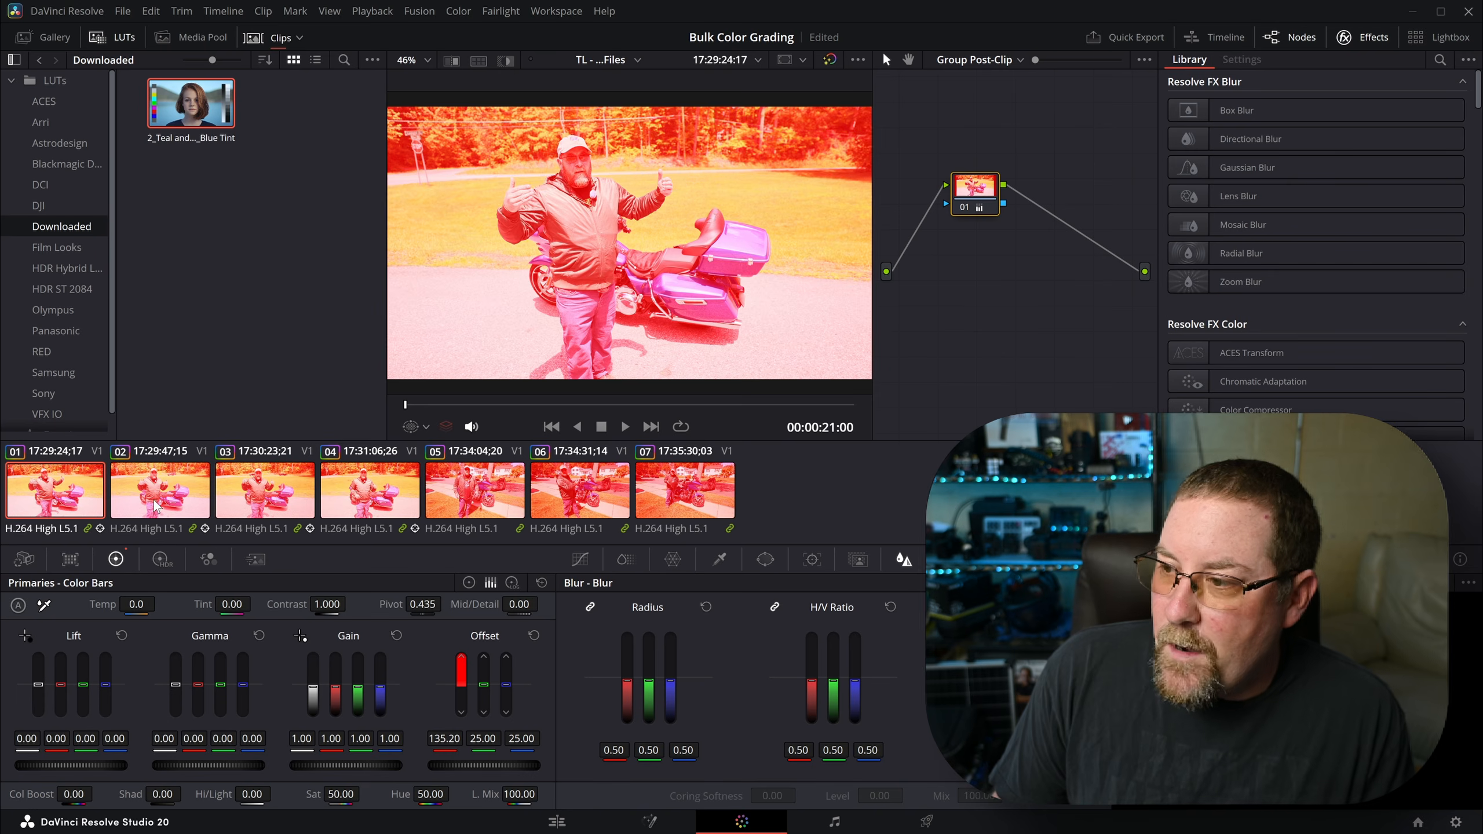
pyautogui.click(263, 496)
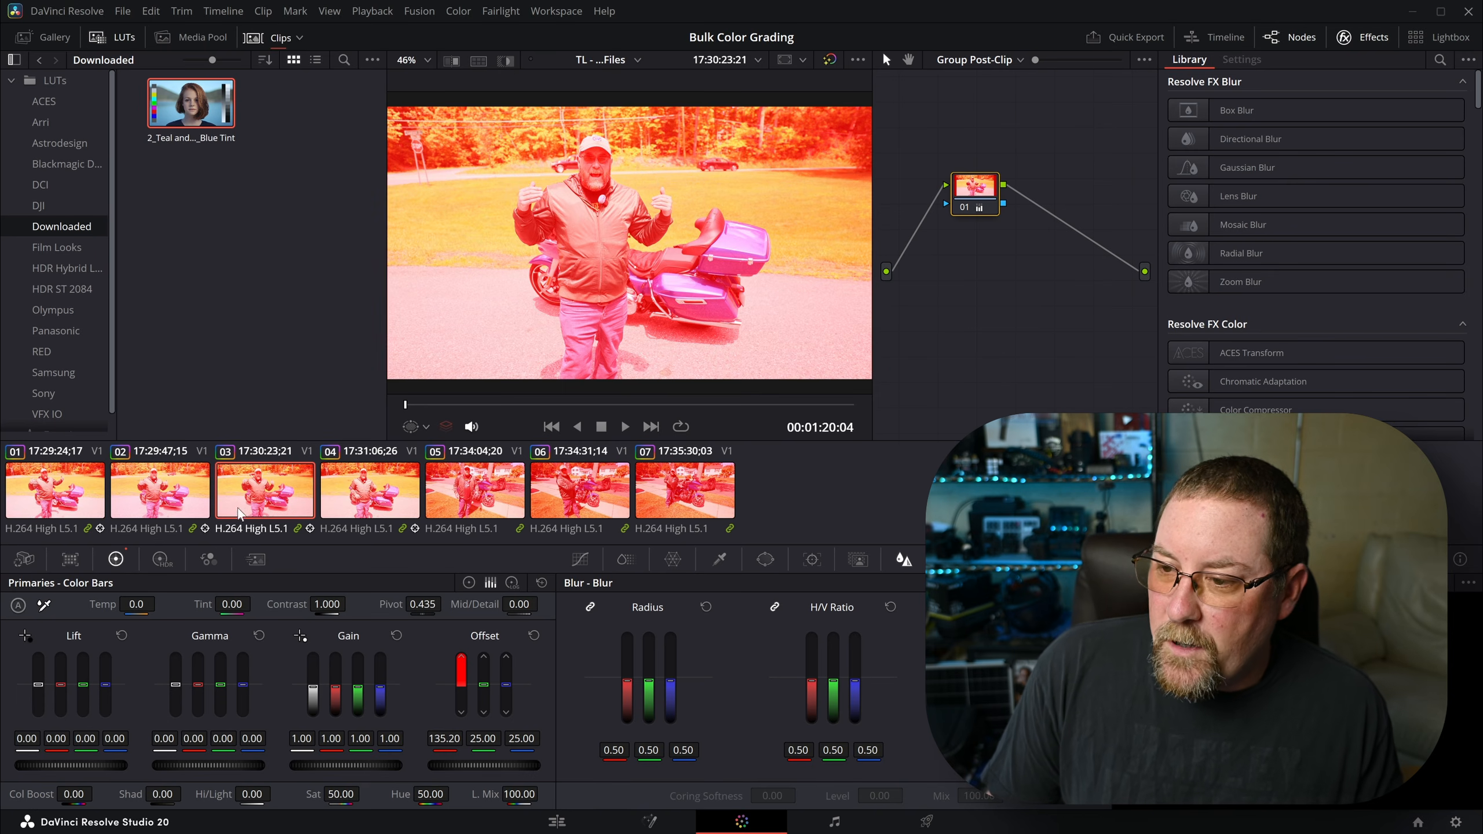
pyautogui.scroll(10, 756, 313)
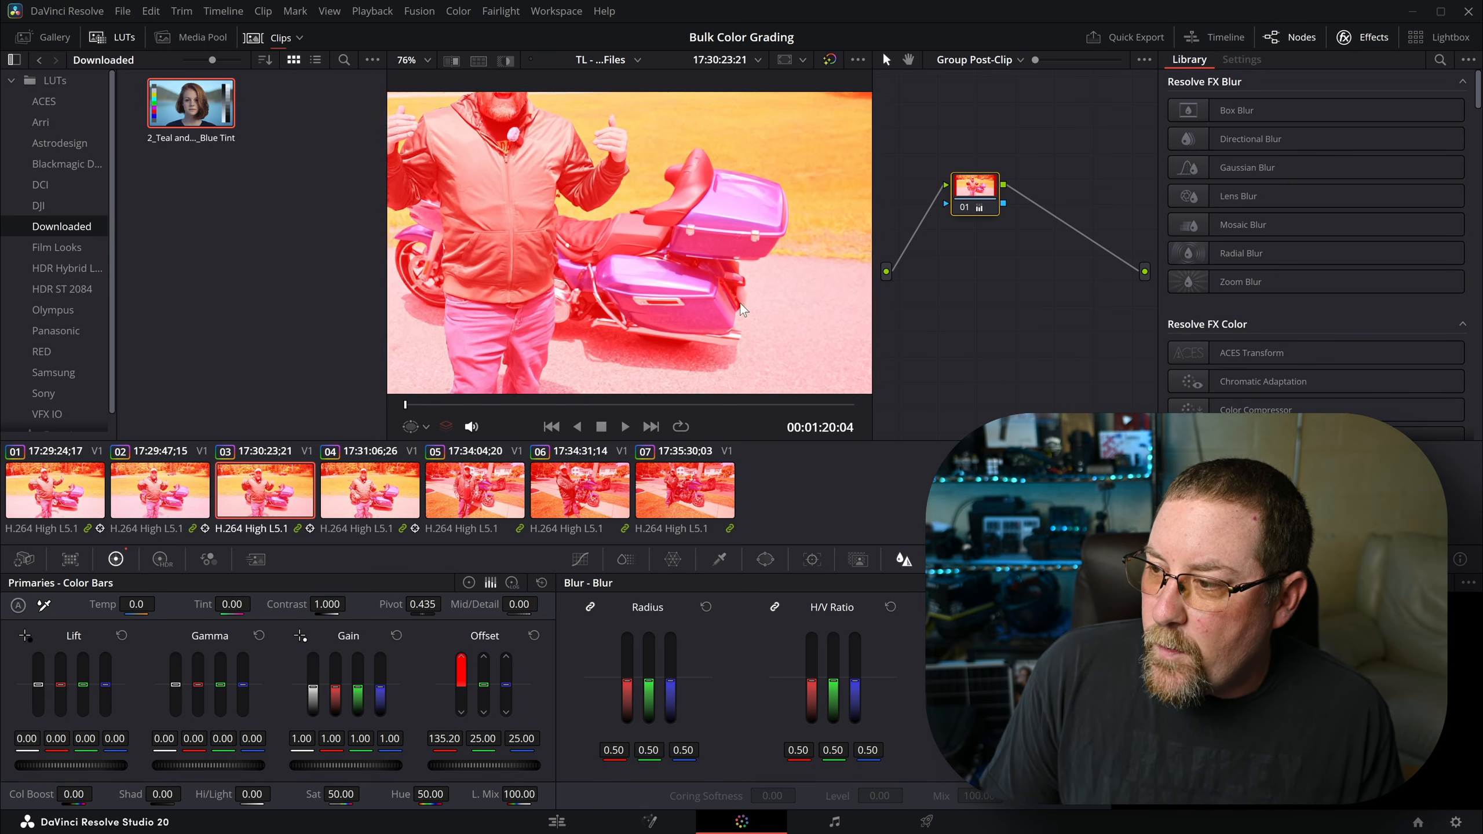
pyautogui.scroll(3, 748, 306)
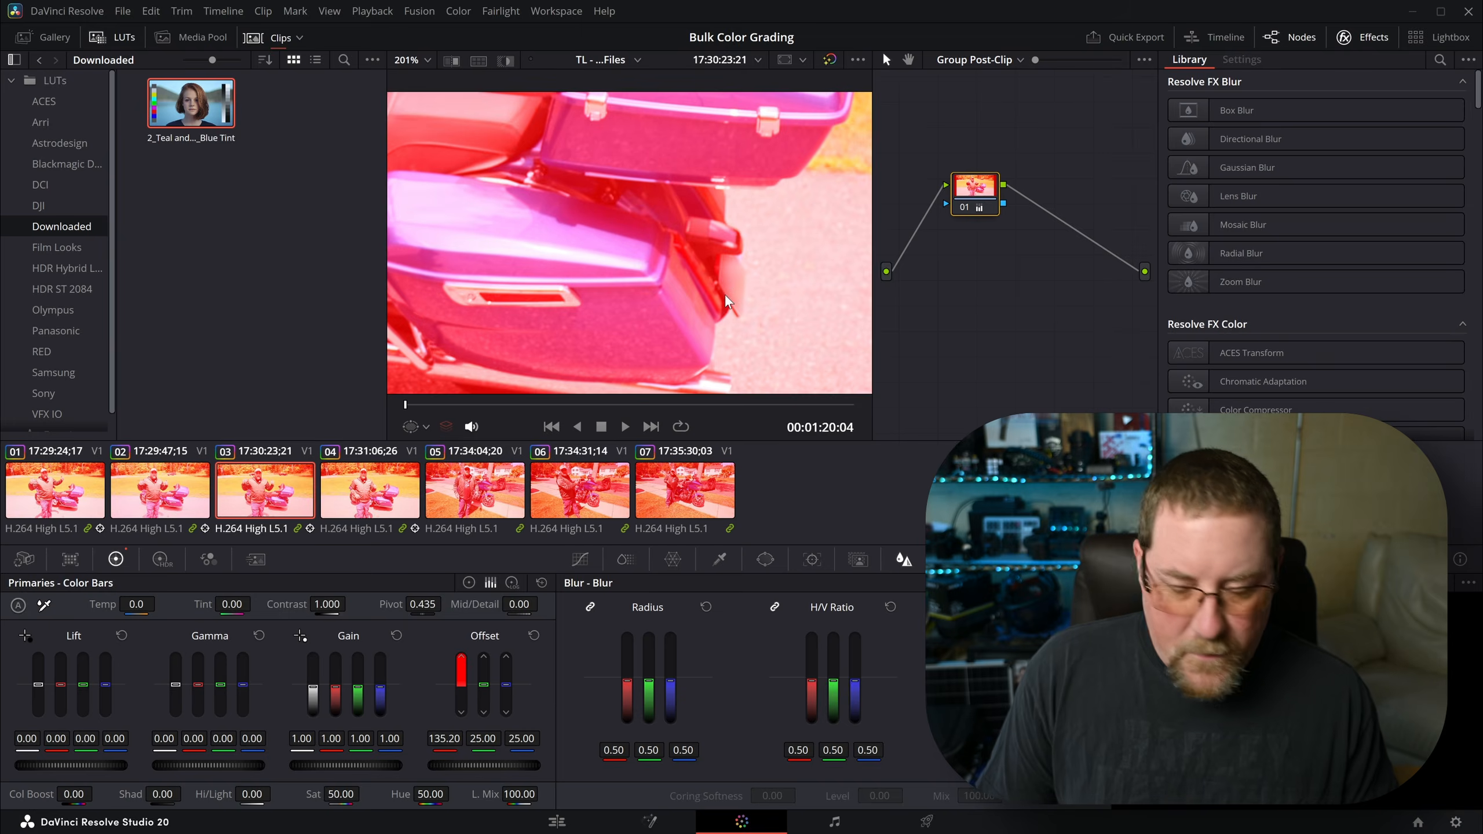
pyautogui.hotkey('shift', 'z')
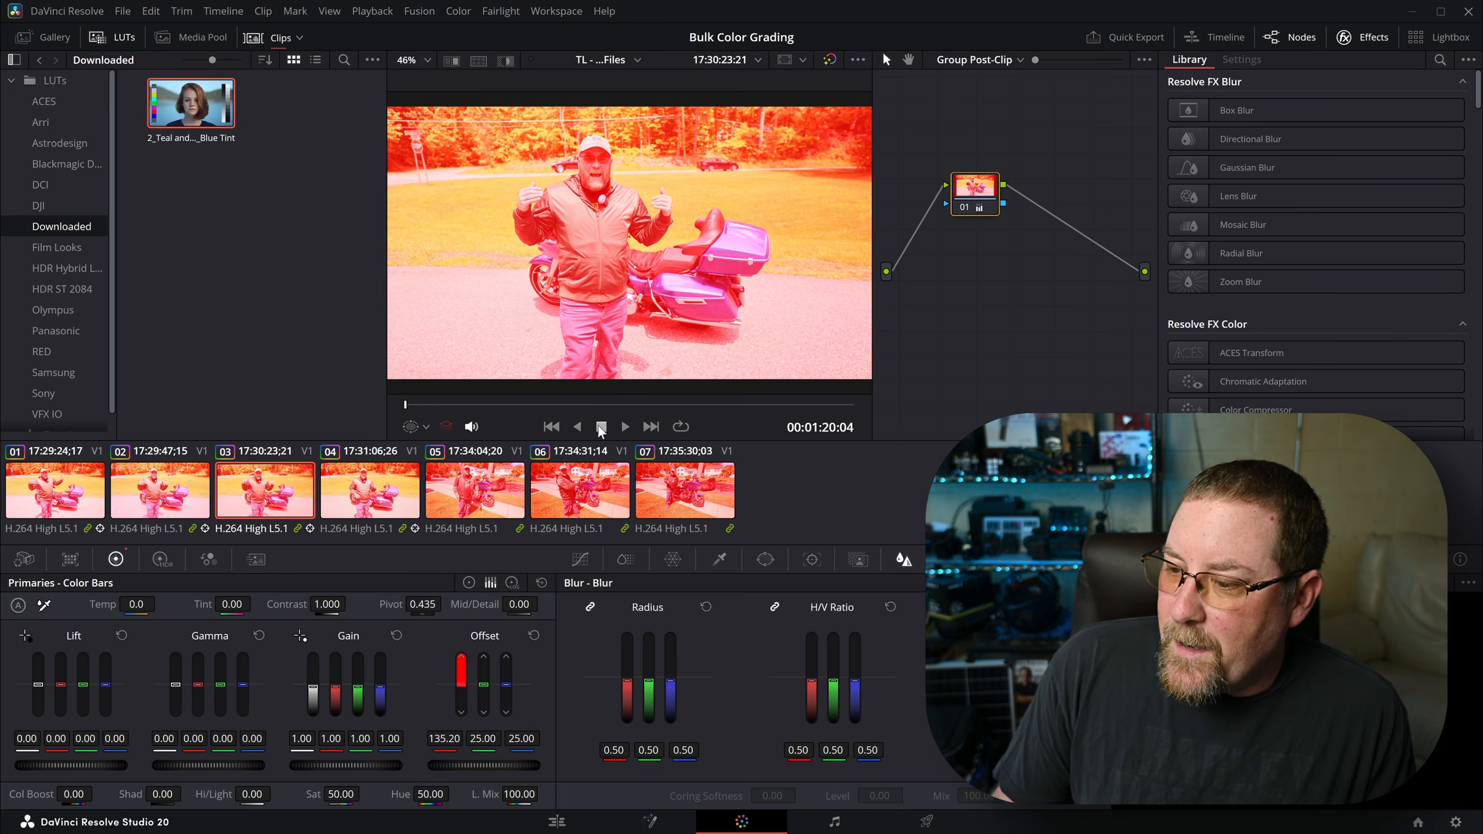
# - Reset the group node's grade and reapply the 2_Teal and Orange LUTs_Blue Tint LUT to the group
pyautogui.rightClick(964, 200)
pyautogui.click(987, 212)
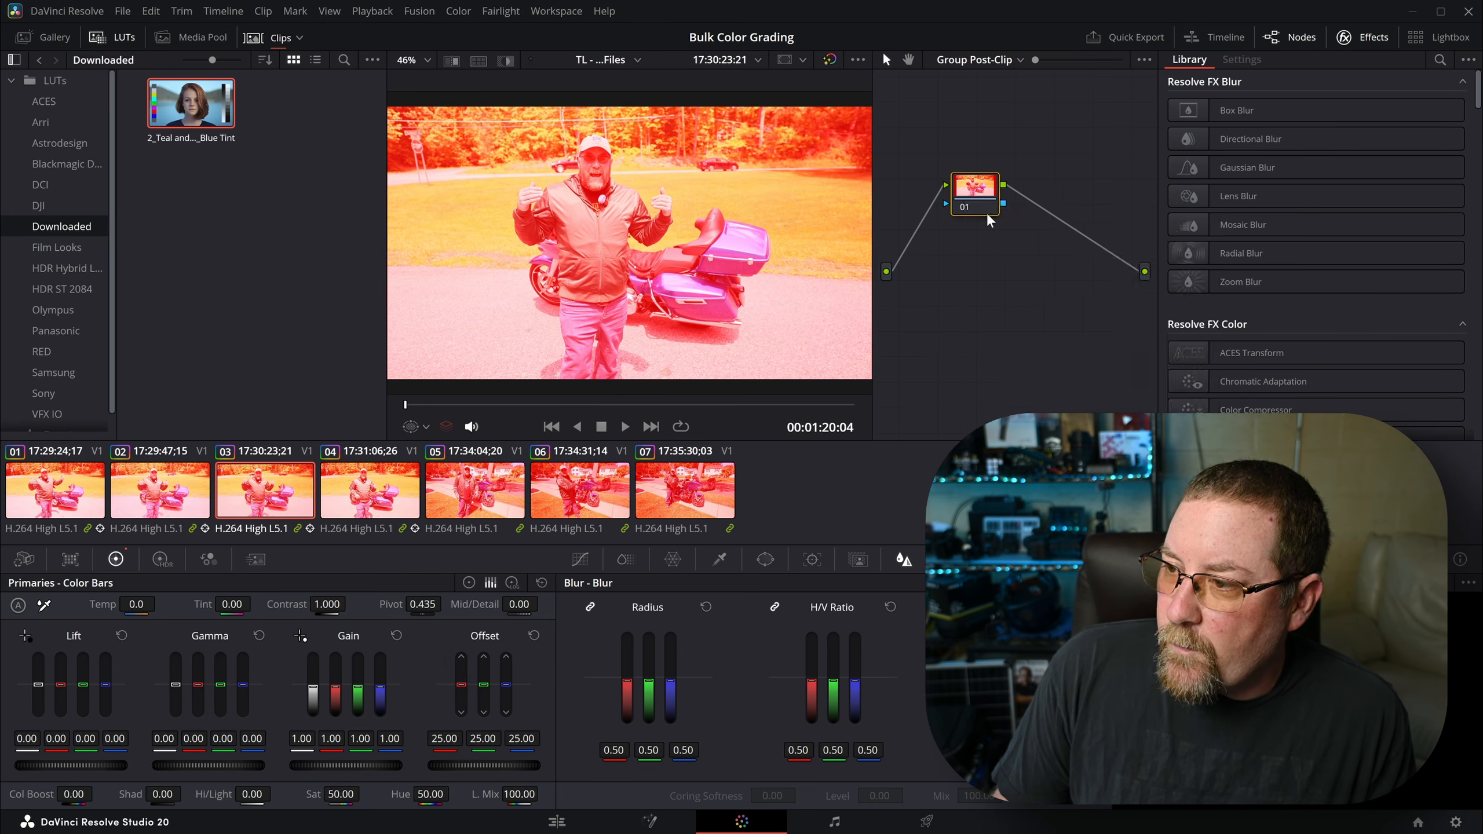
pyautogui.moveTo(170, 103); pyautogui.dragTo(625, 270)
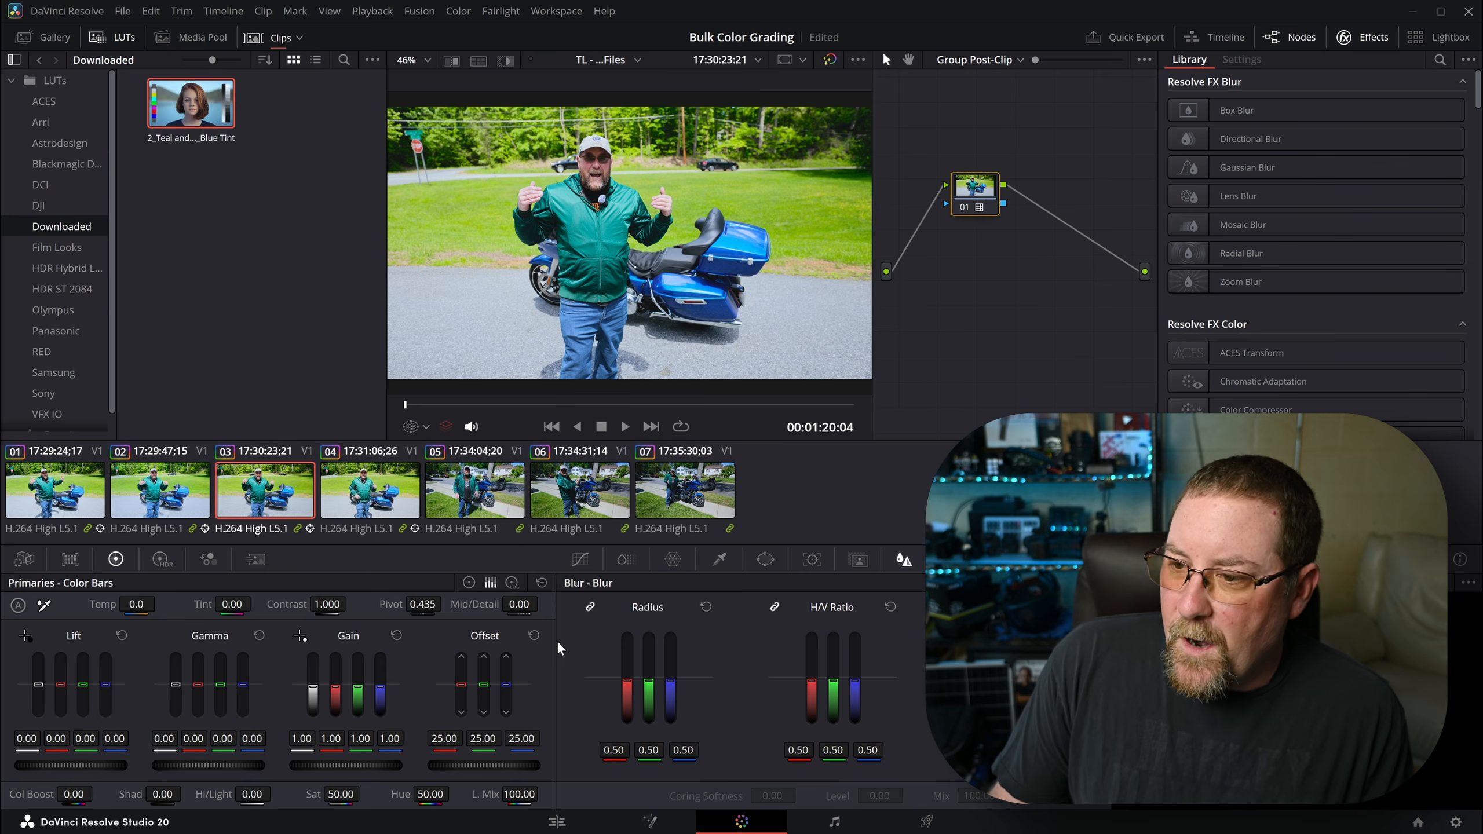
# - Compare clip 05 with and without the group grade by repeatedly disabling and re-enabling the group node
pyautogui.click(486, 495)
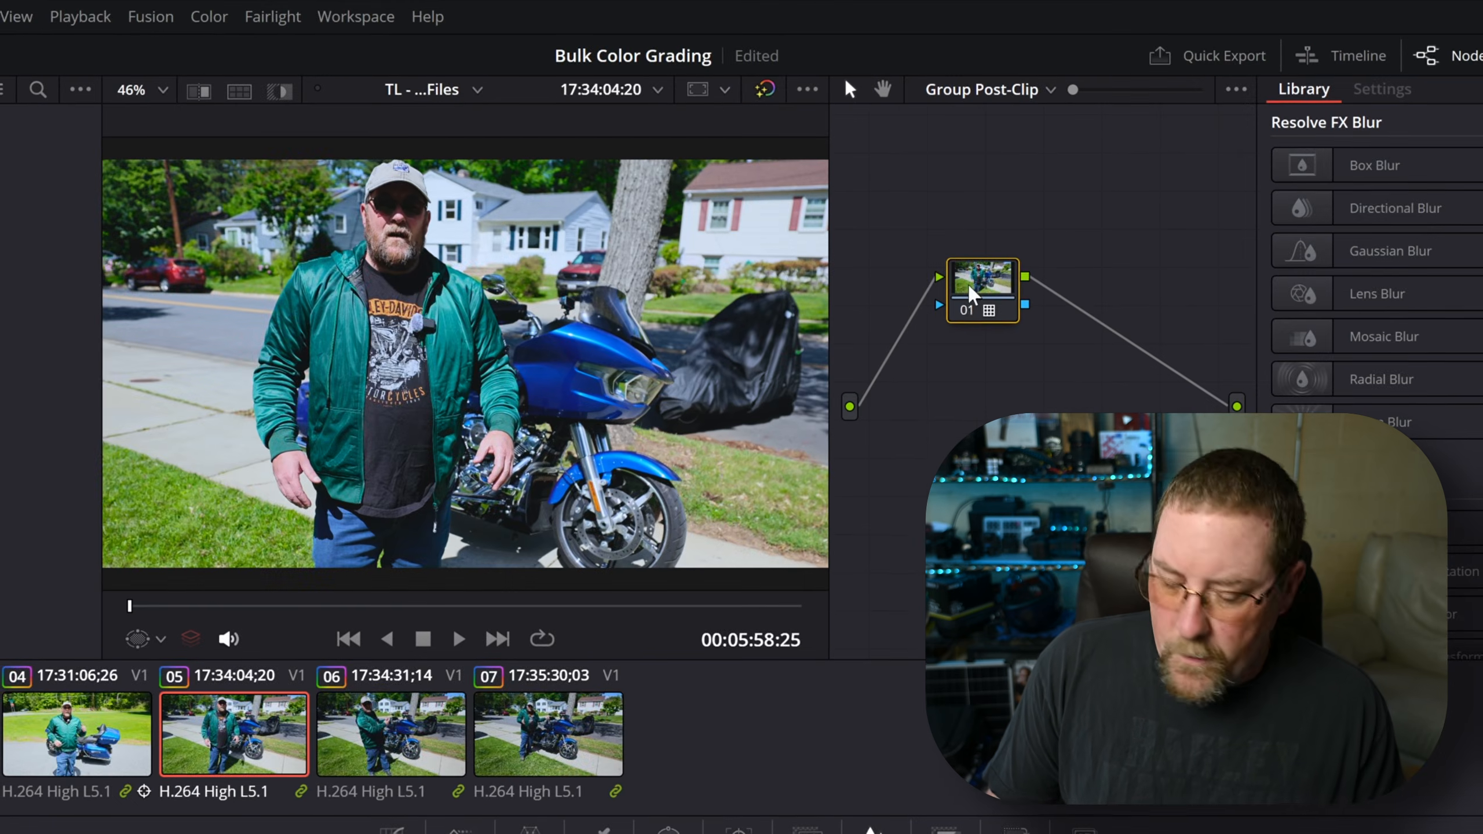
pyautogui.hotkey('ctrl', 'd')
pyautogui.hotkey('ctrl', 'd')
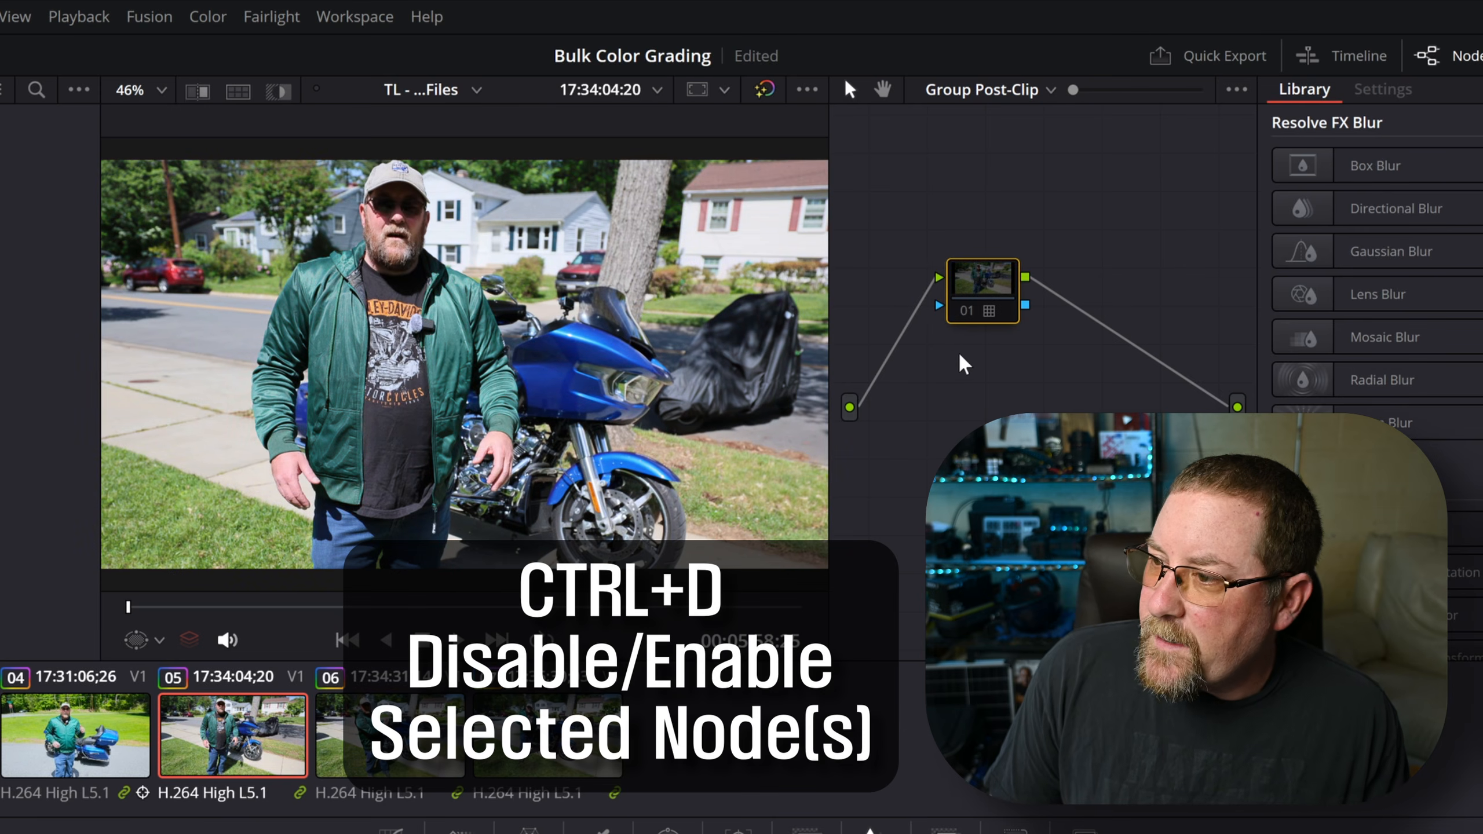
pyautogui.hotkey('ctrl', 'd')
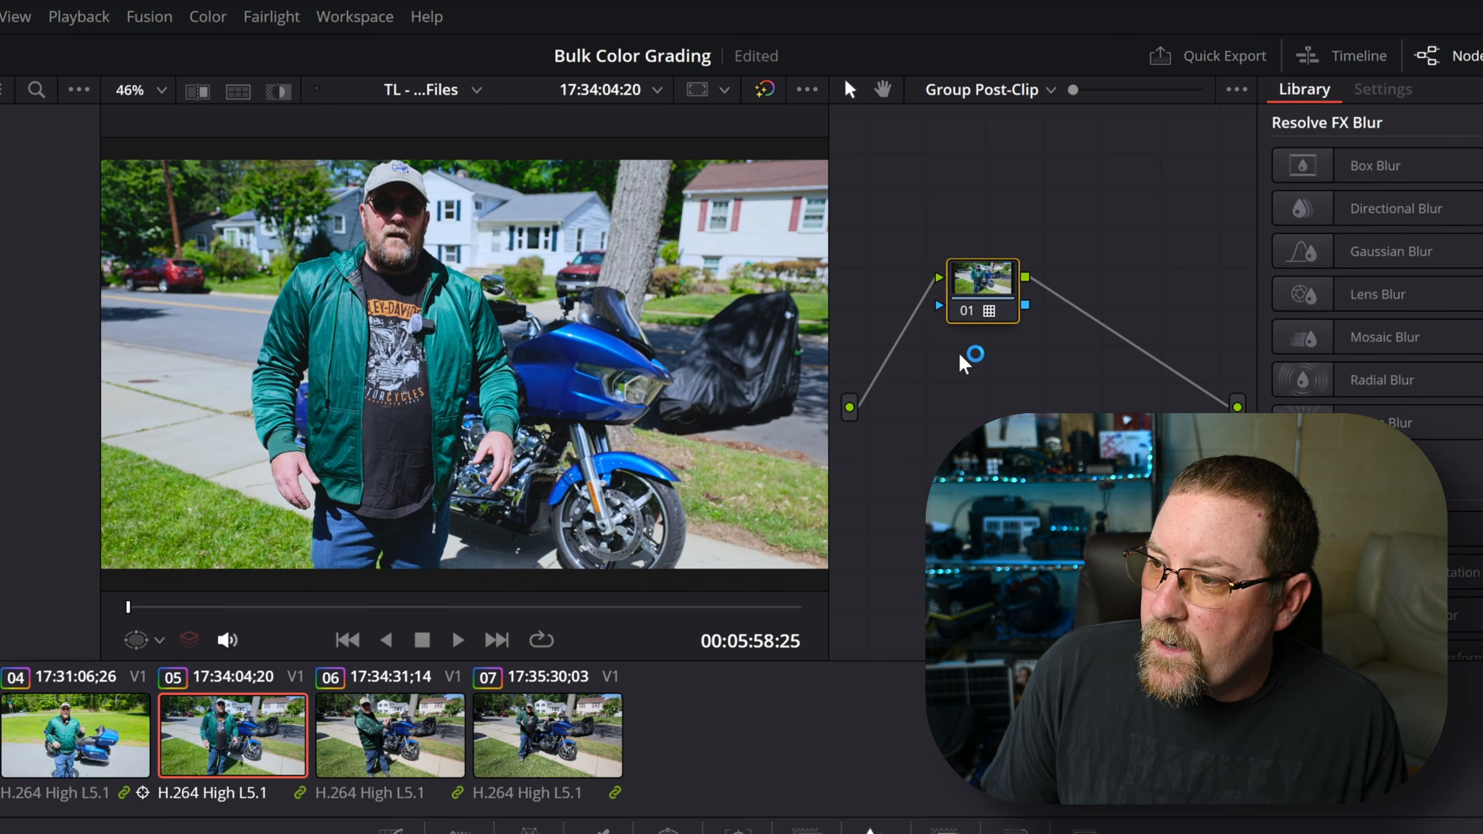
pyautogui.hotkey('ctrl', 'd')
pyautogui.hotkey('ctrl', 'd')
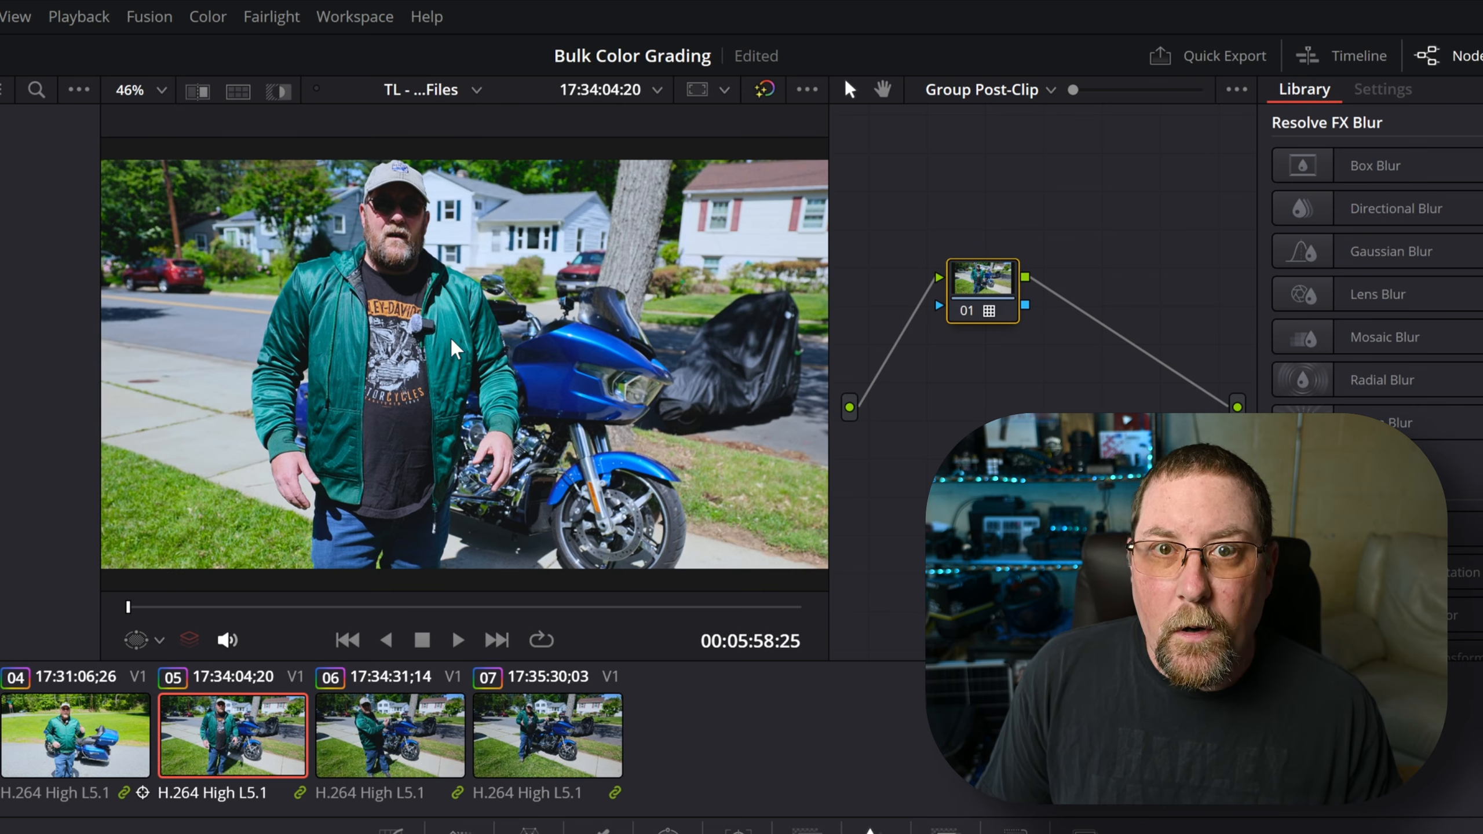
pyautogui.hotkey('ctrl', 'd')
pyautogui.hotkey('ctrl', 'd')
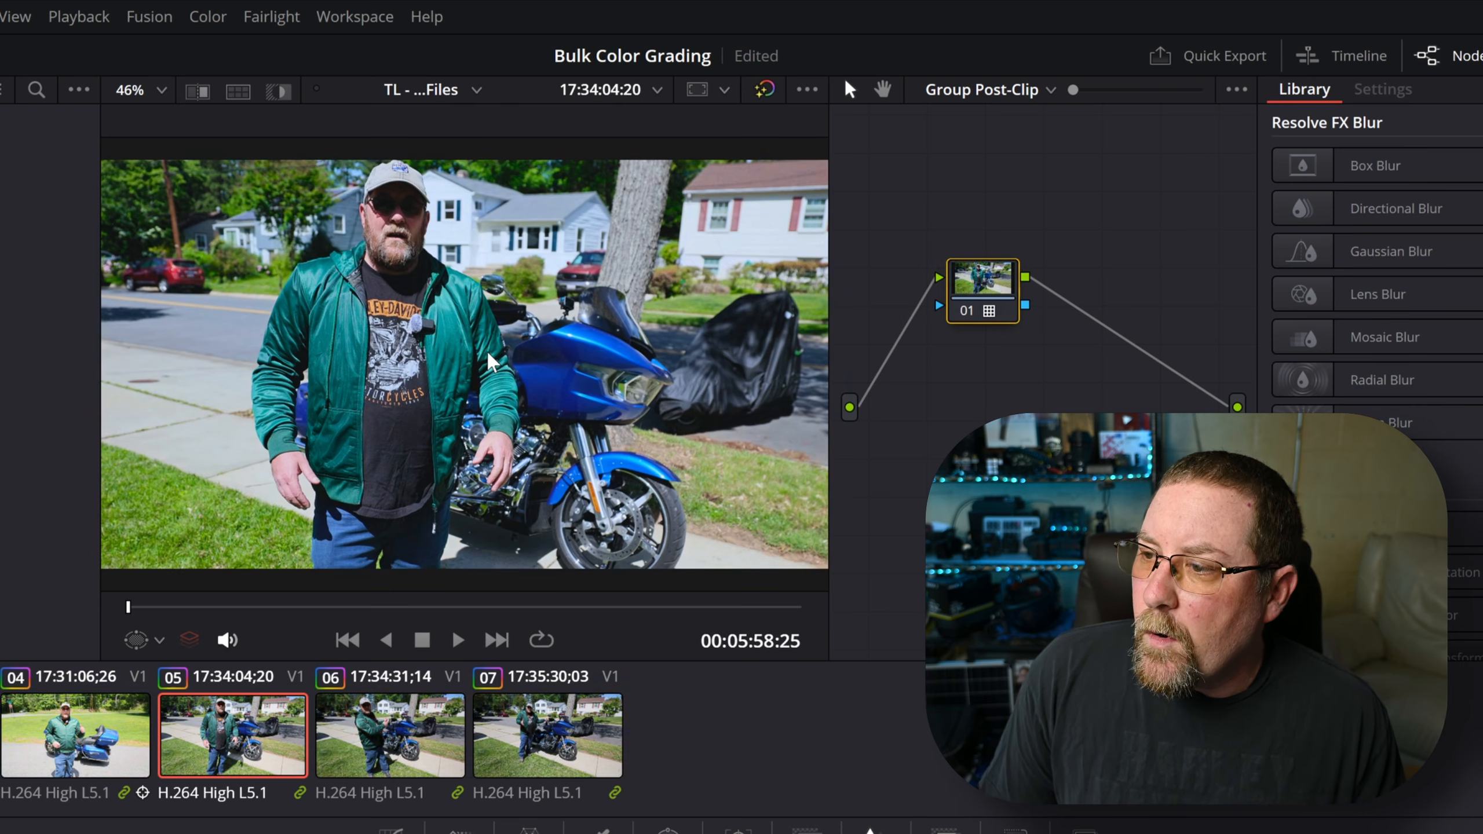
pyautogui.hotkey('ctrl', 'd')
pyautogui.hotkey('ctrl', 'd')
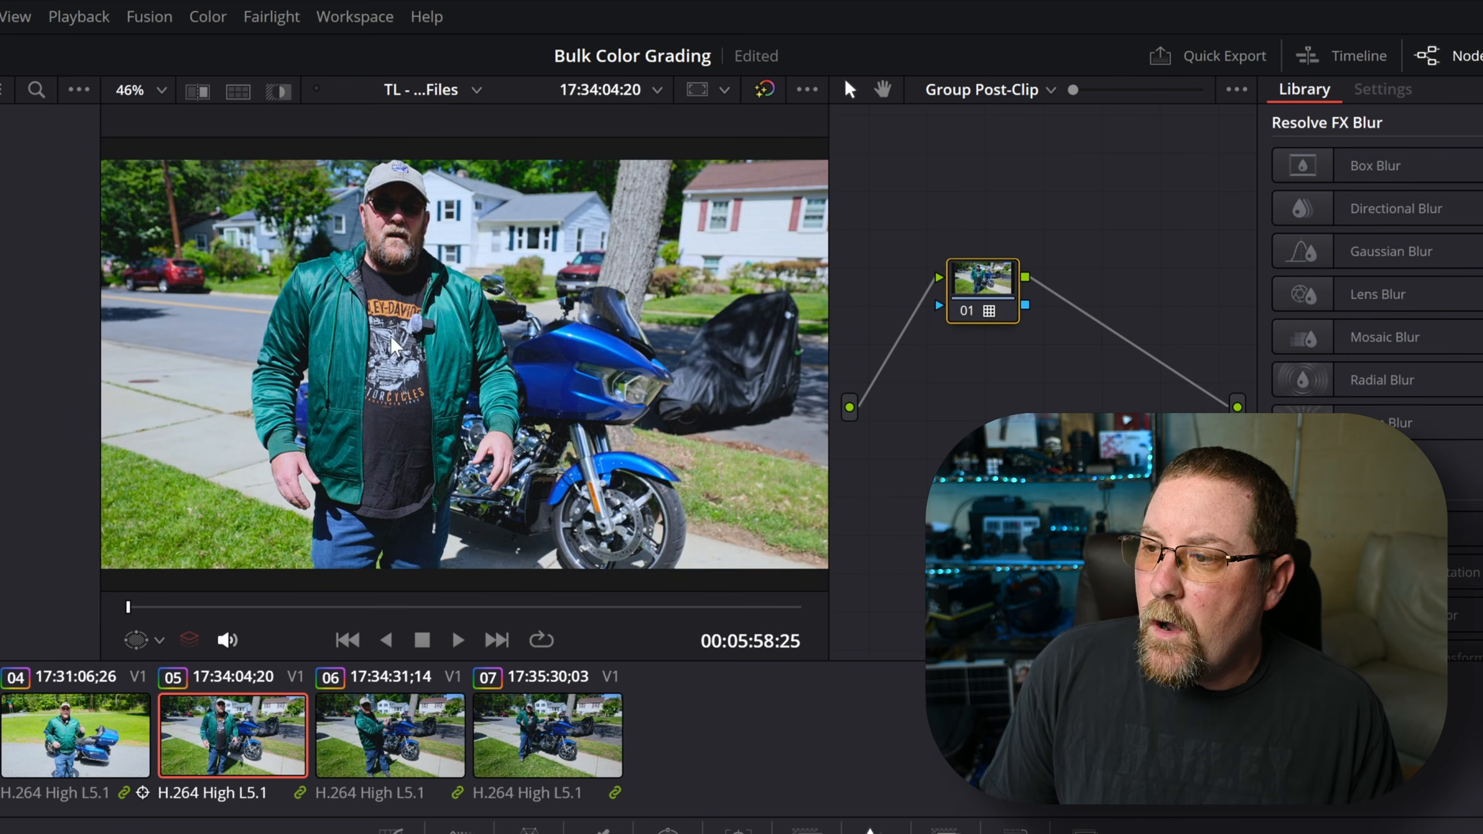
pyautogui.hotkey('ctrl', 'd')
pyautogui.hotkey('ctrl', 'd')
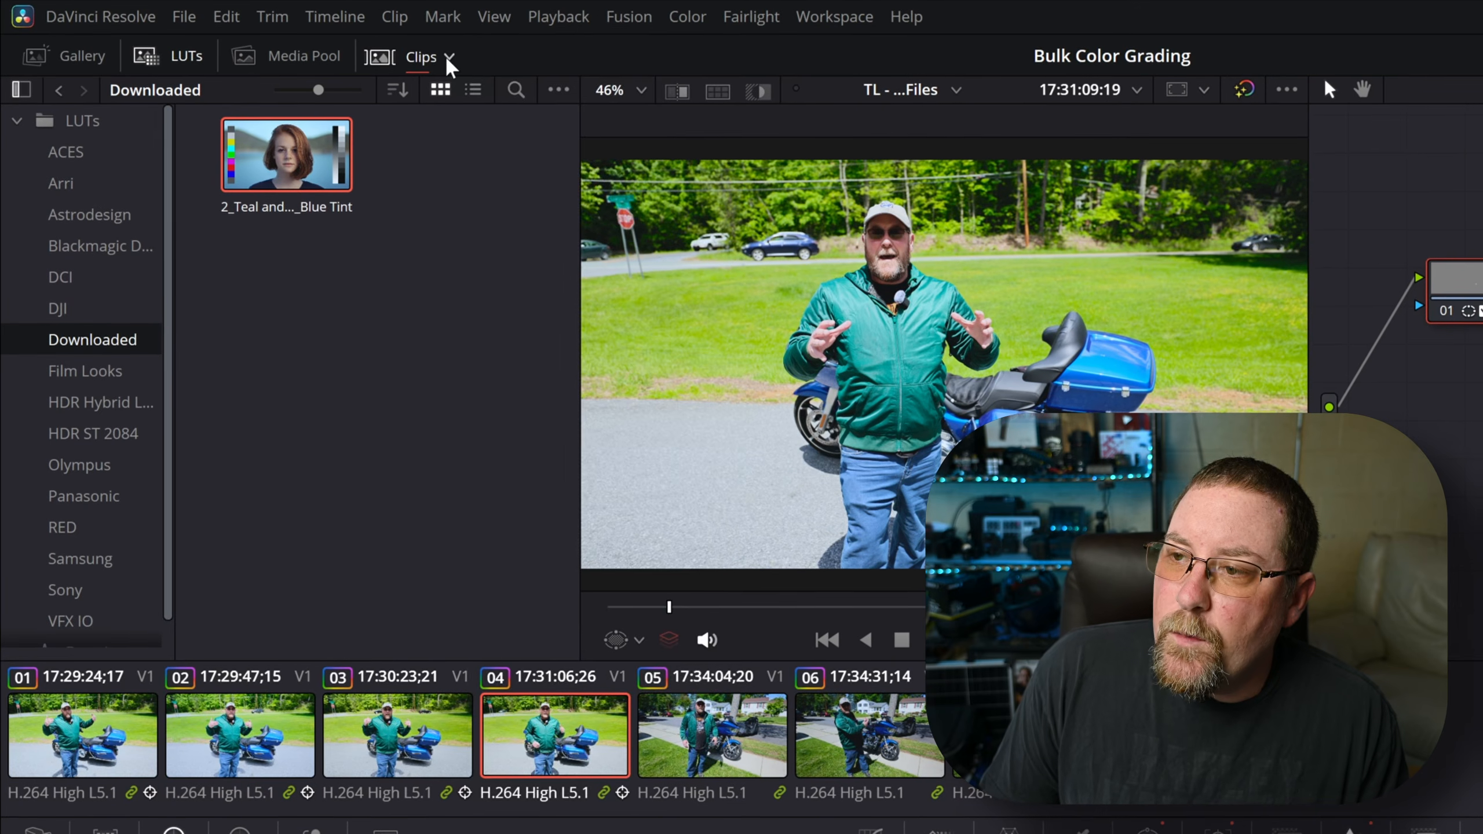
# - Show all clips of the timeline again and view the ungrouped clips 06 to 10 in the viewer
pyautogui.click(297, 37)
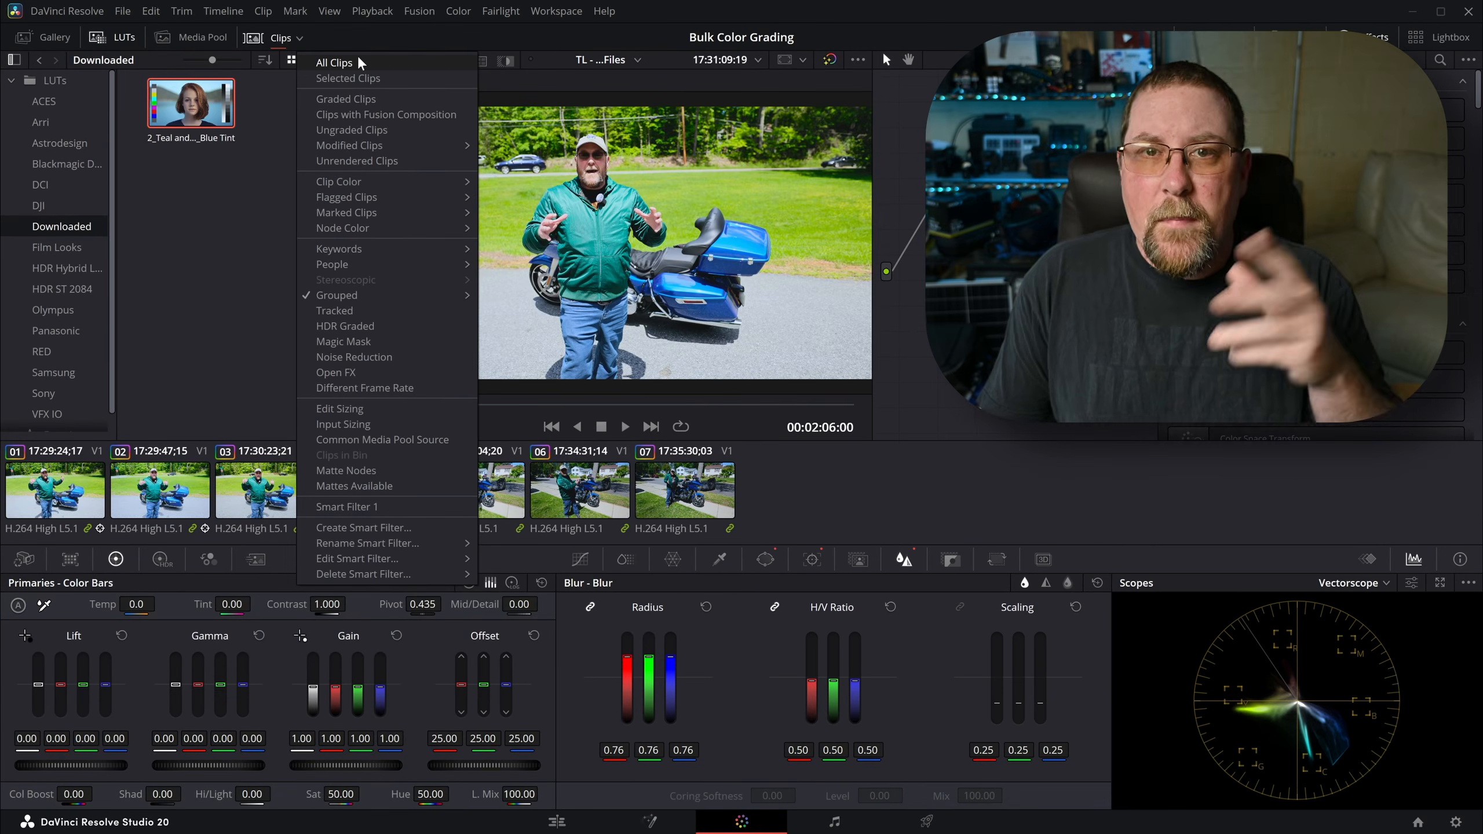
pyautogui.click(377, 70)
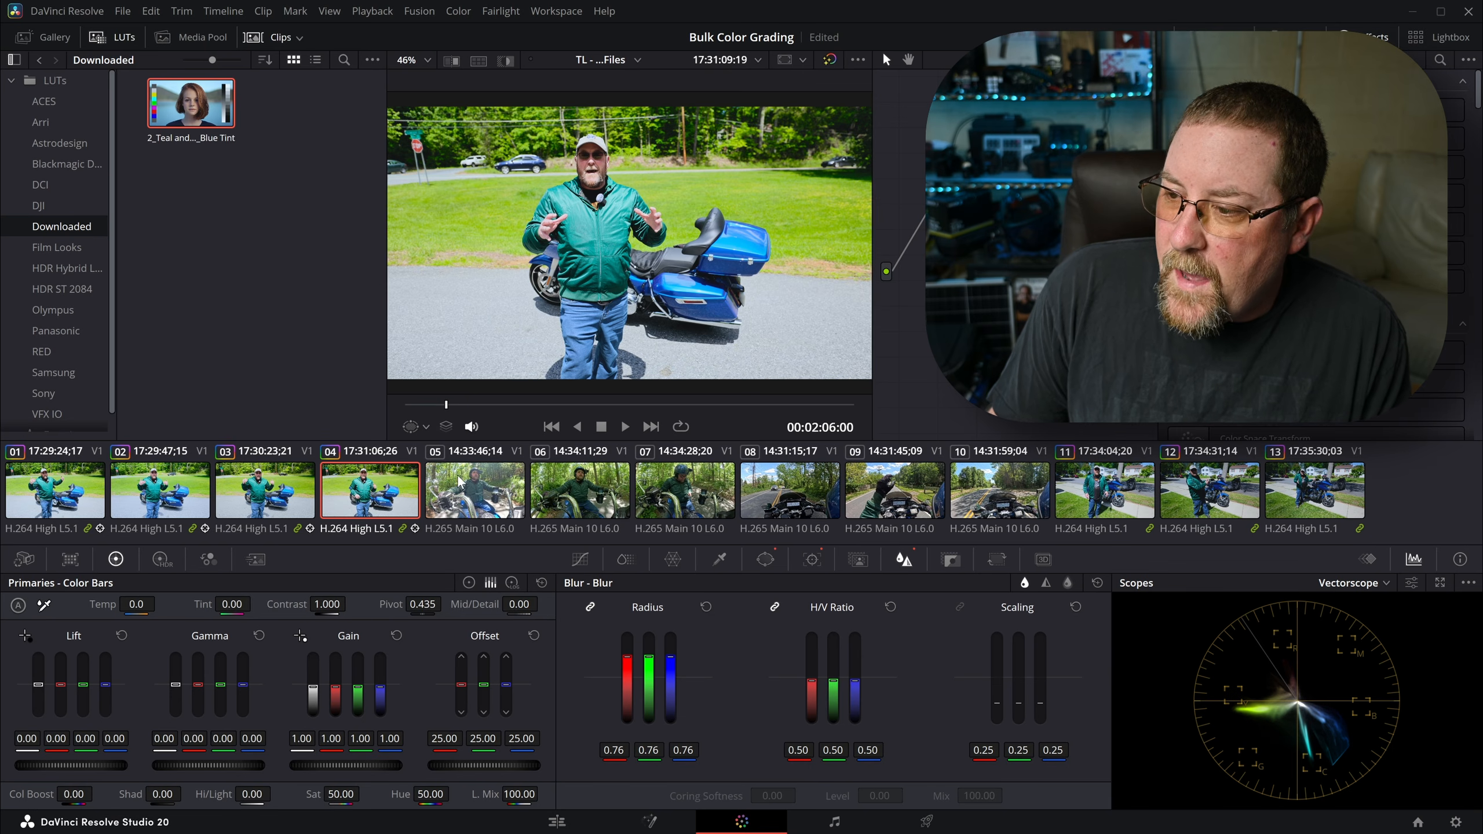
pyautogui.click(592, 486)
pyautogui.click(686, 487)
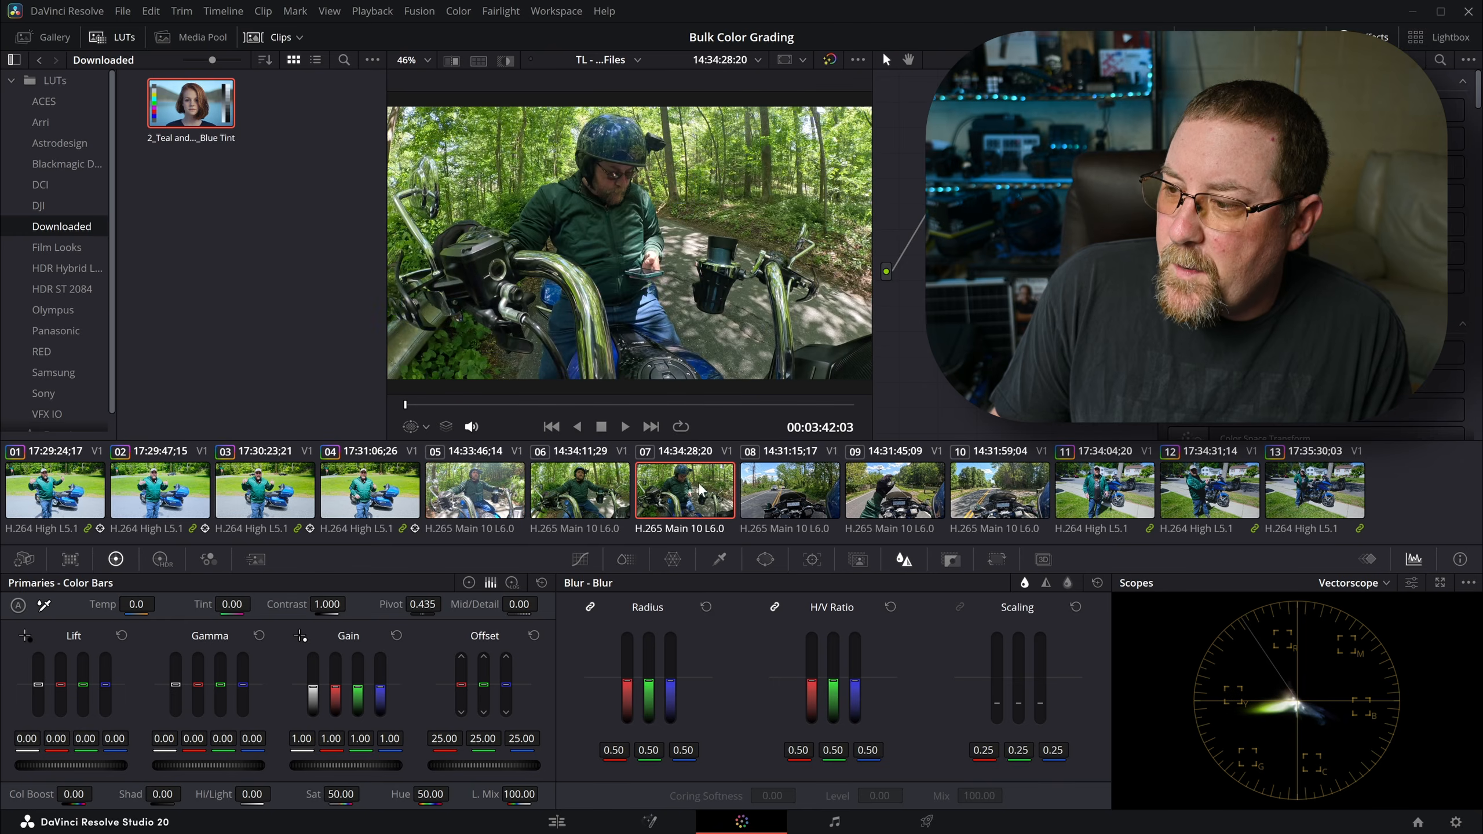
pyautogui.click(791, 488)
pyautogui.click(895, 488)
pyautogui.click(966, 488)
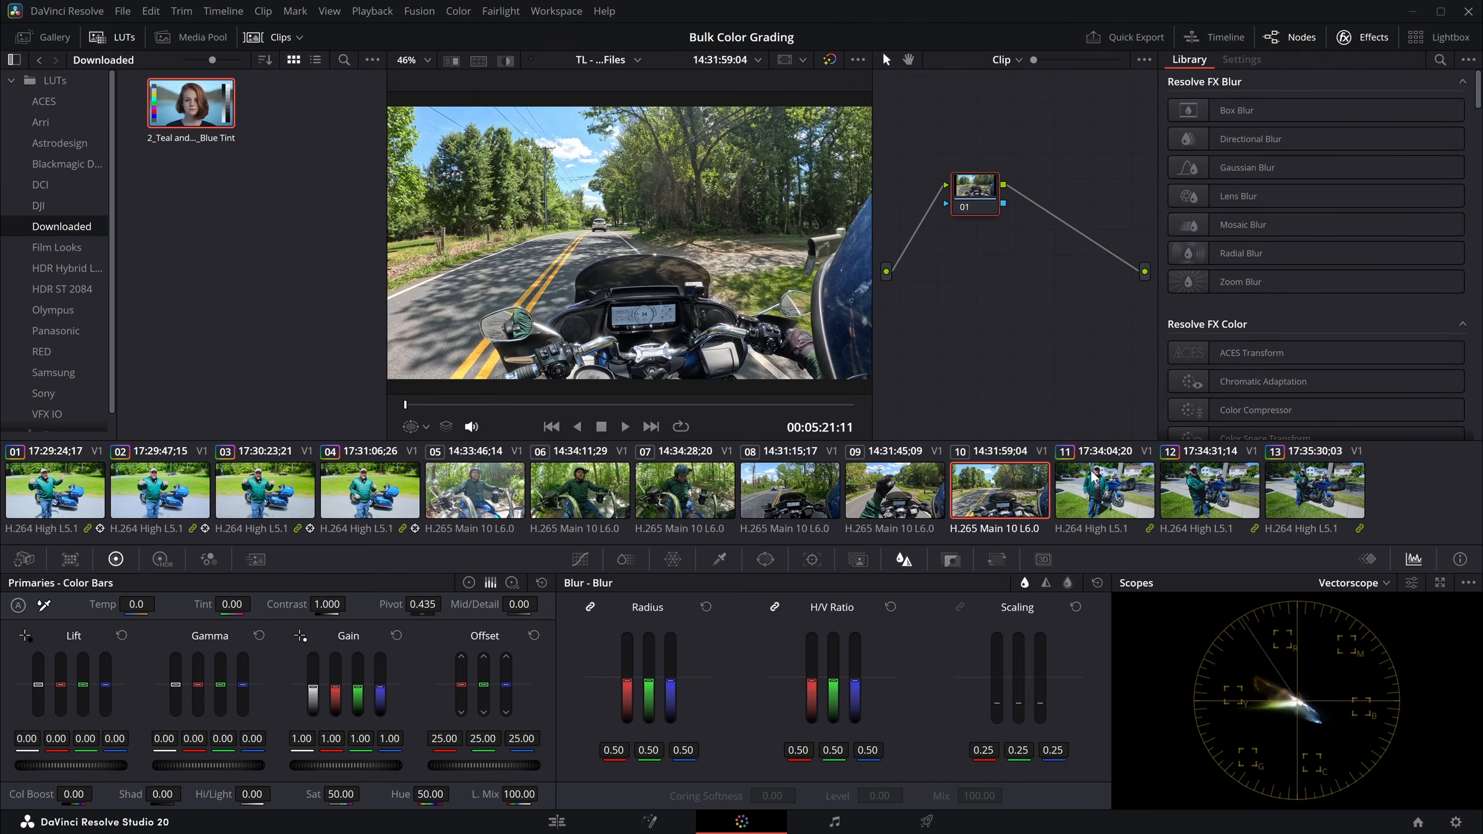
# - Compare the grouped clips 11, 12, 13 and 04 with the ungrouped clip 08 in the viewer
pyautogui.click(1094, 479)
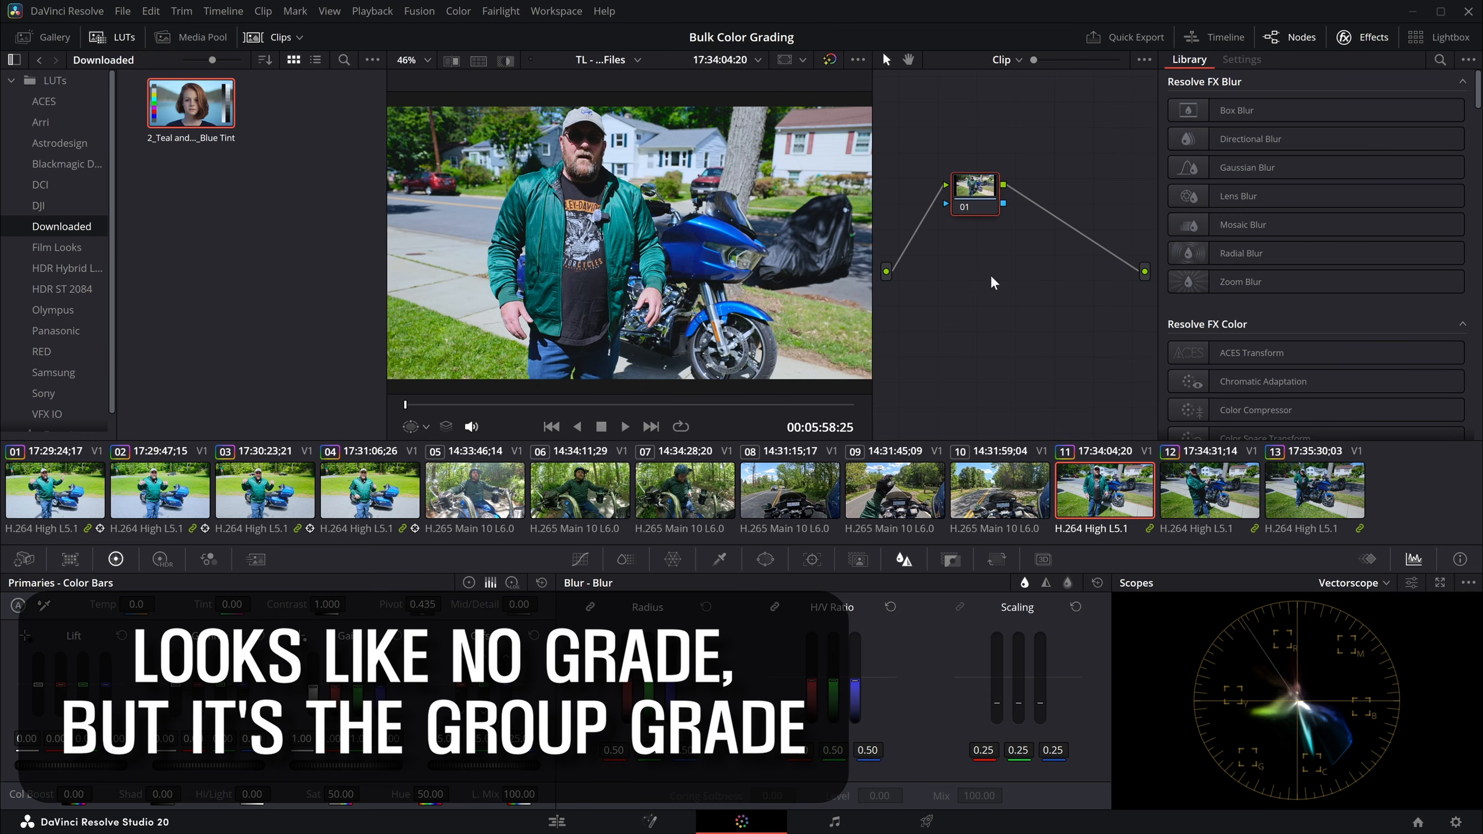
pyautogui.click(1204, 501)
pyautogui.click(1305, 495)
pyautogui.click(1061, 497)
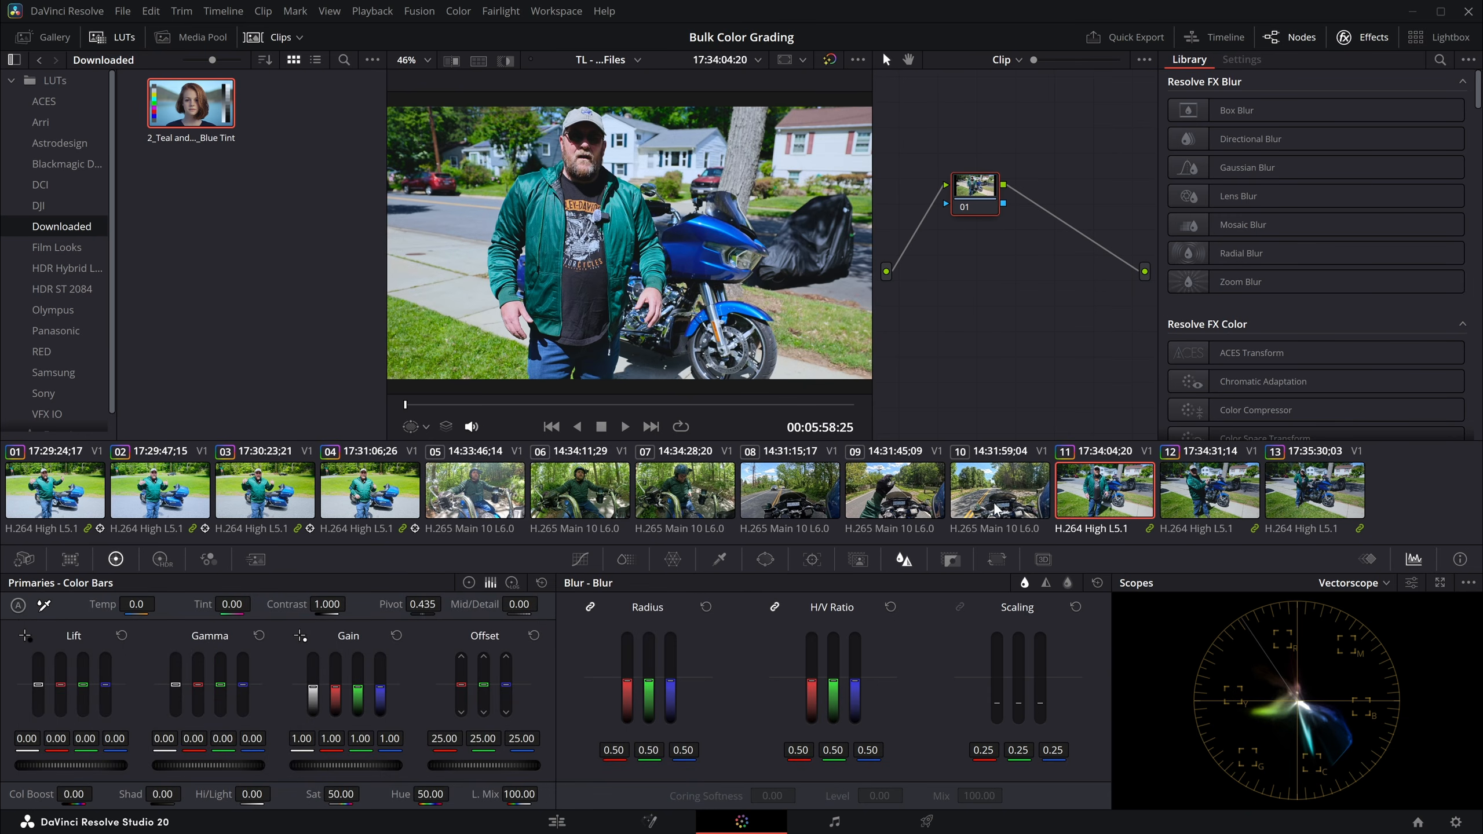
pyautogui.click(368, 502)
pyautogui.click(753, 501)
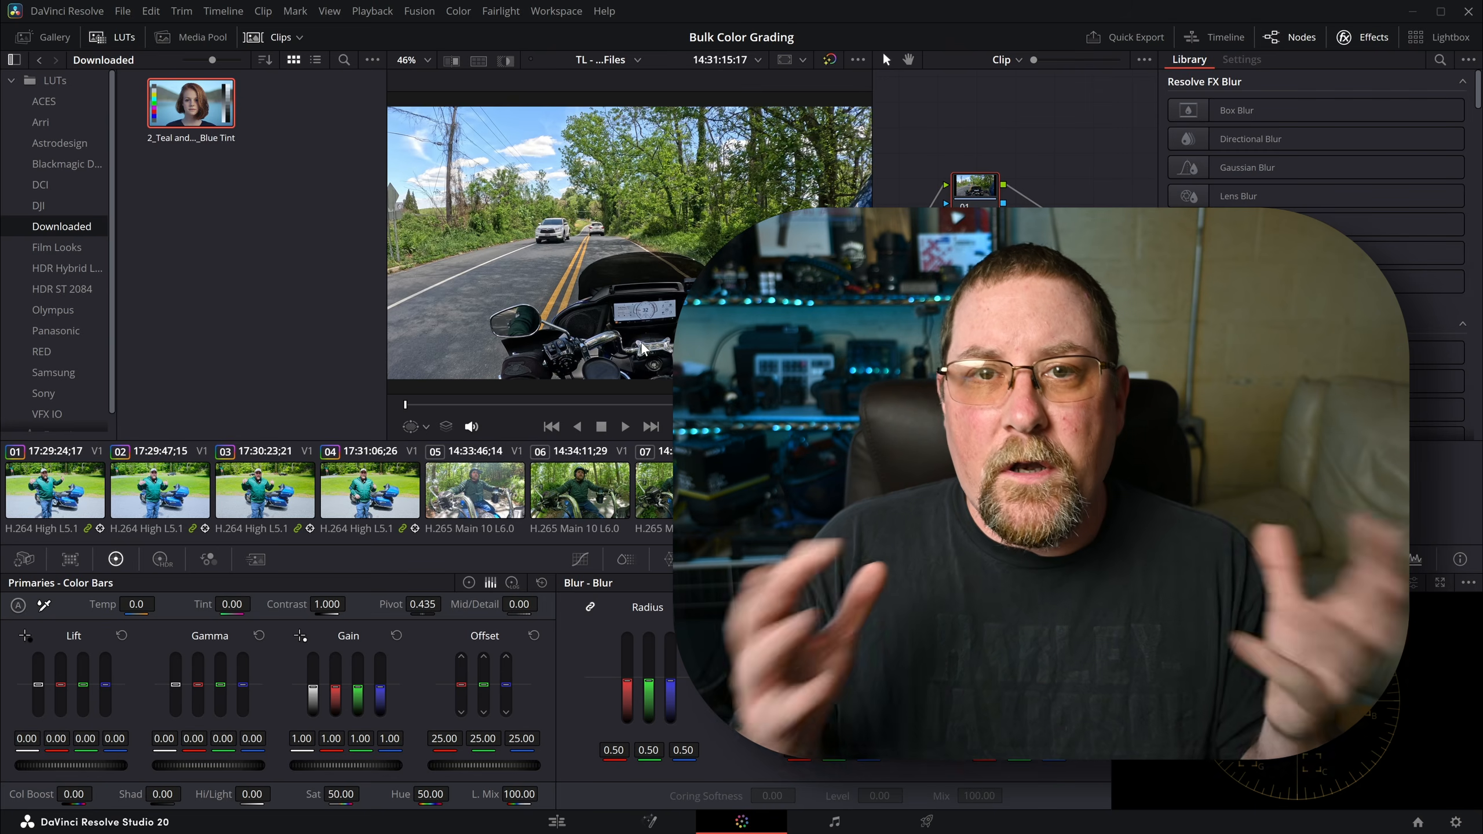
# - Remove clip 03 from its group and add it back into the current group
pyautogui.click(264, 497)
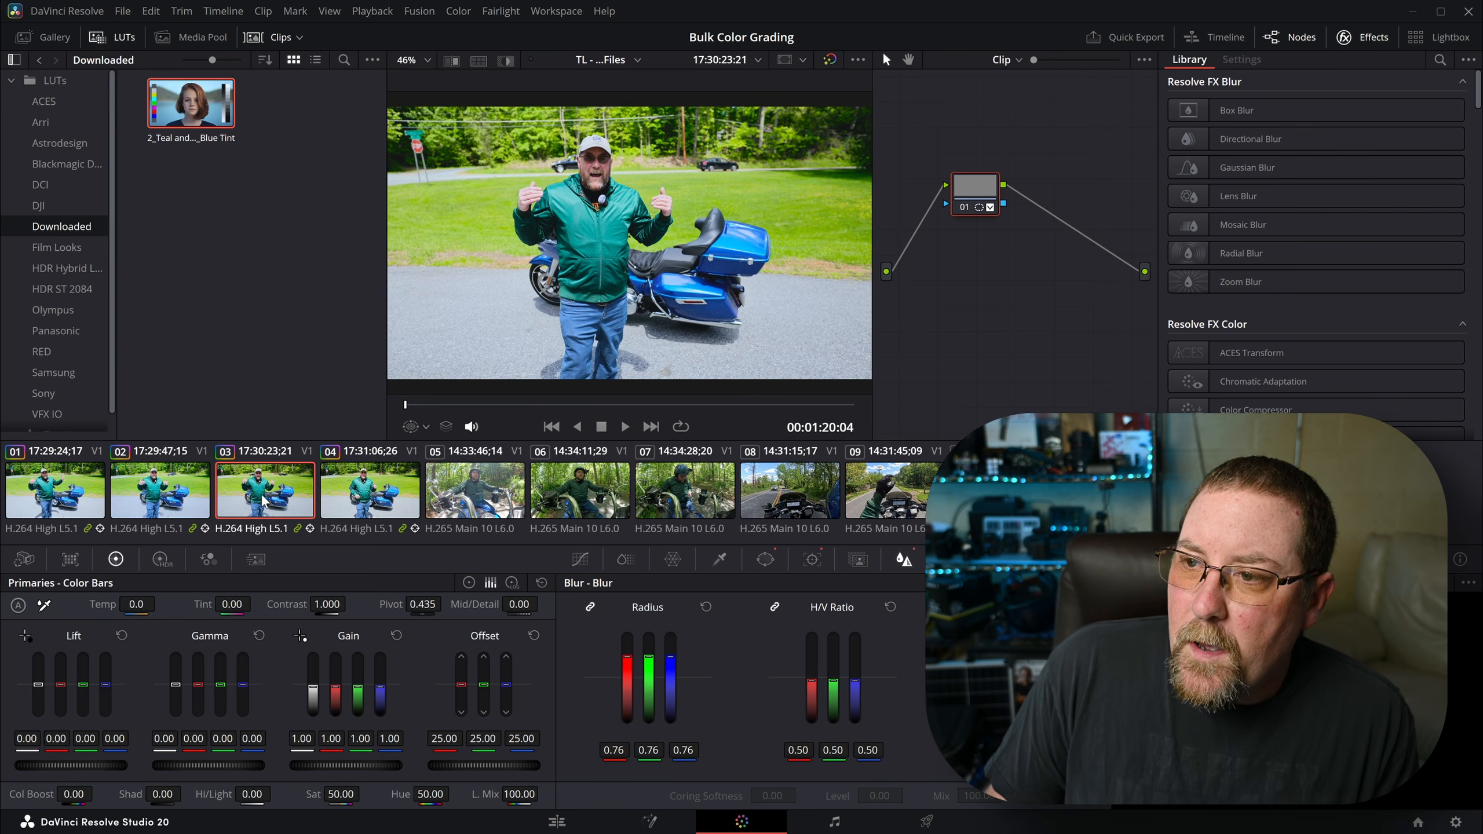
pyautogui.rightClick(264, 500)
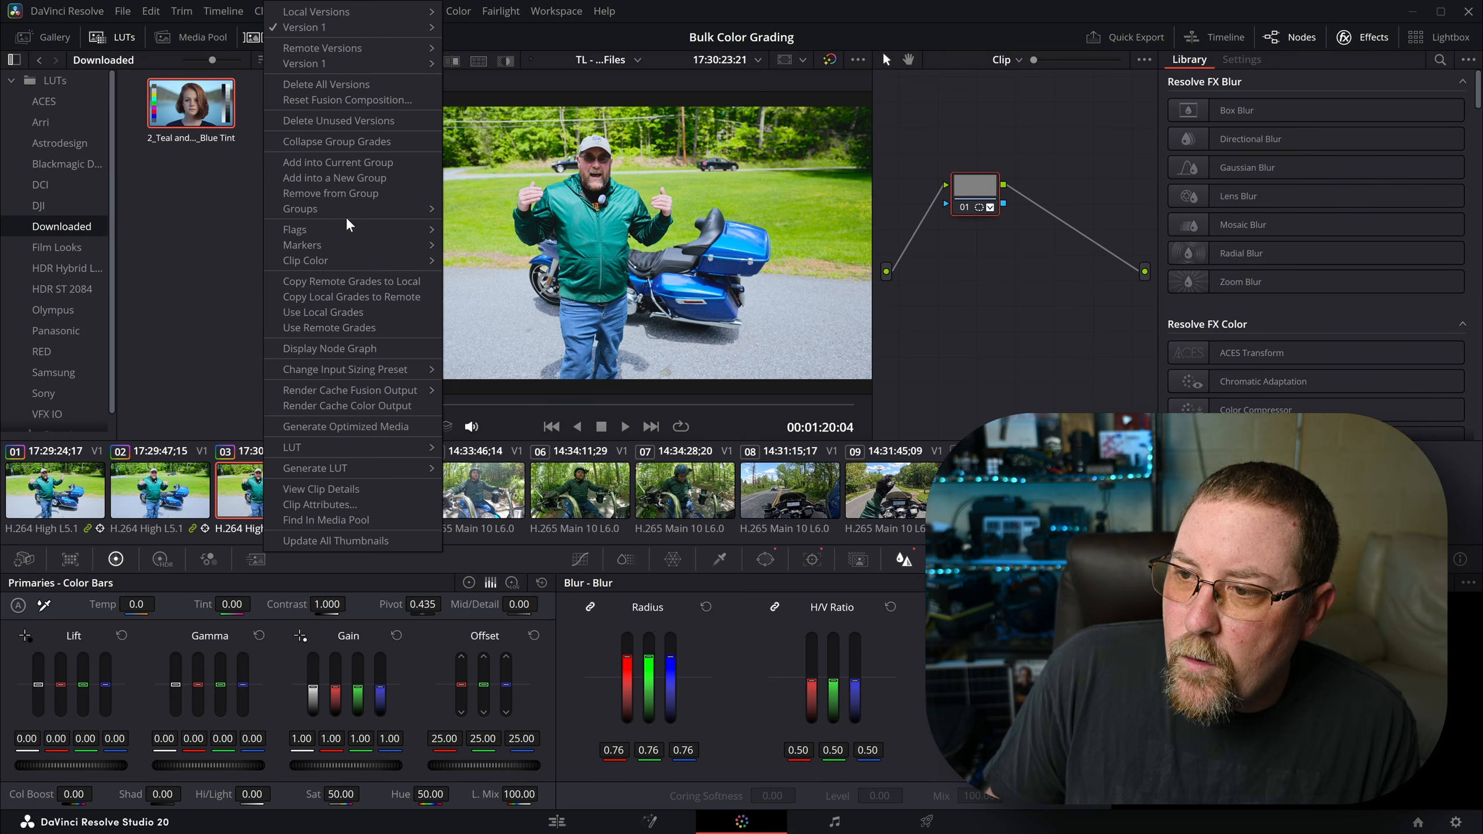
pyautogui.click(349, 193)
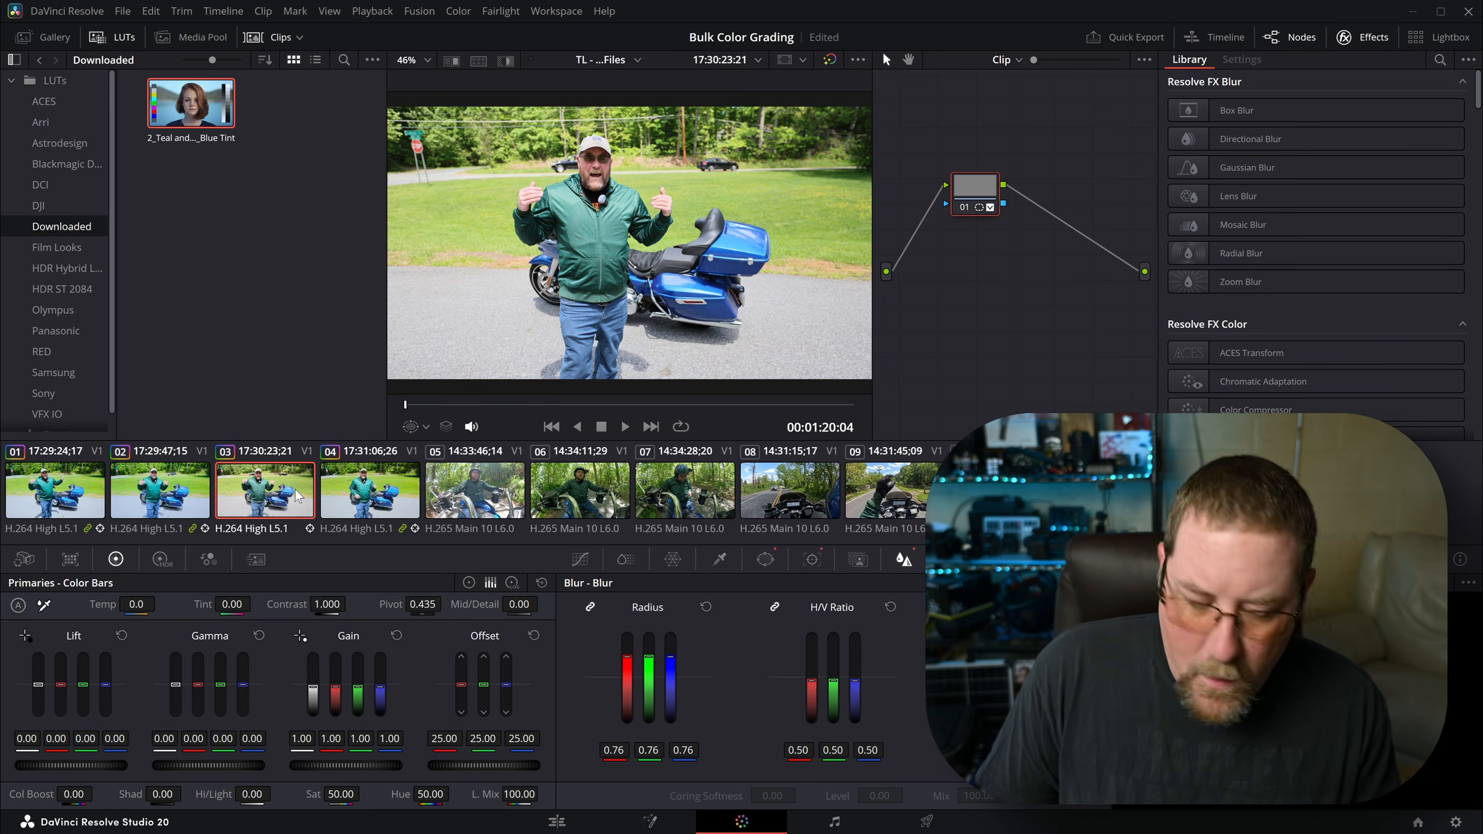
pyautogui.rightClick(282, 502)
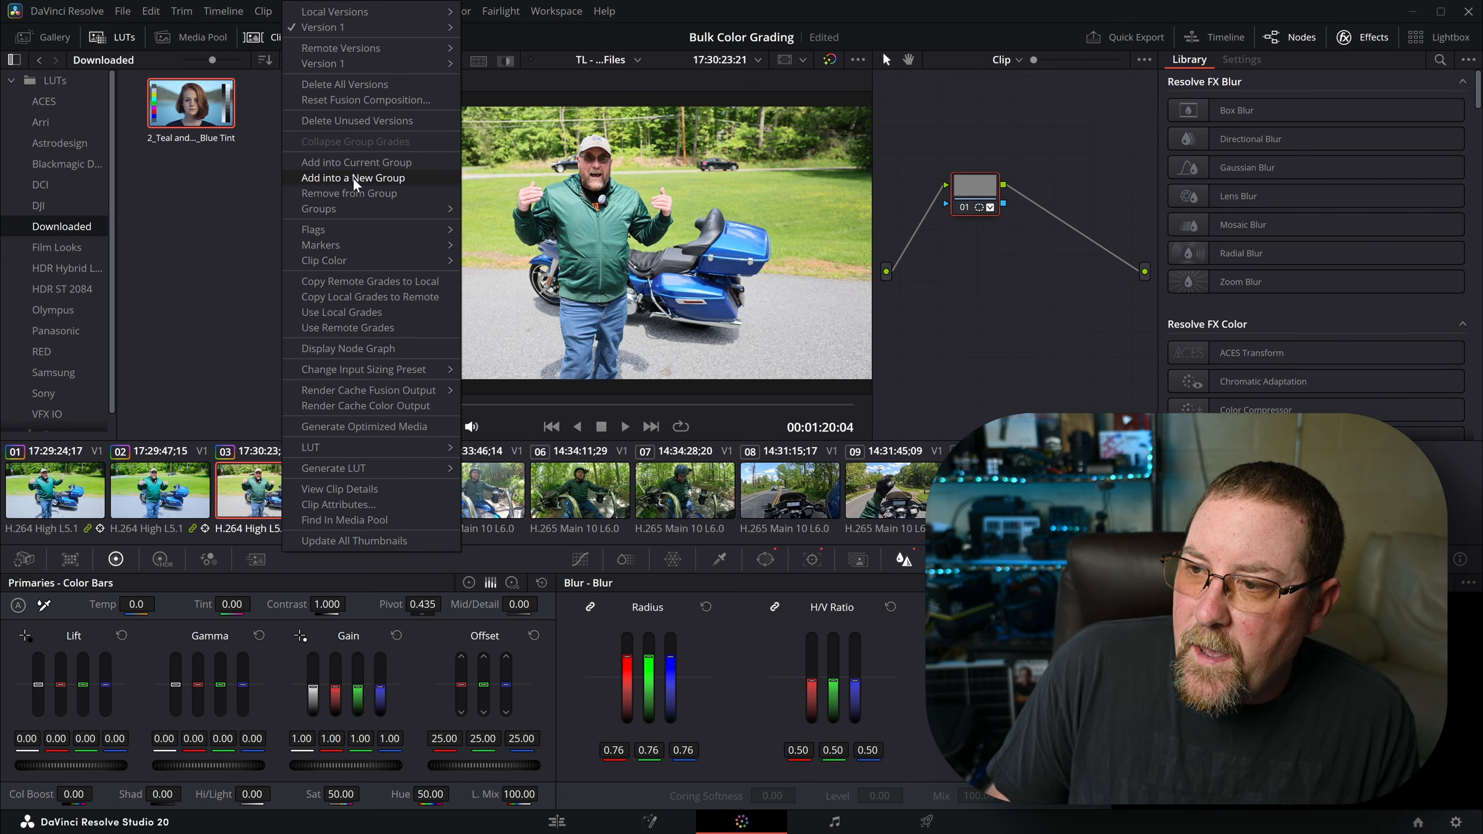
pyautogui.click(359, 162)
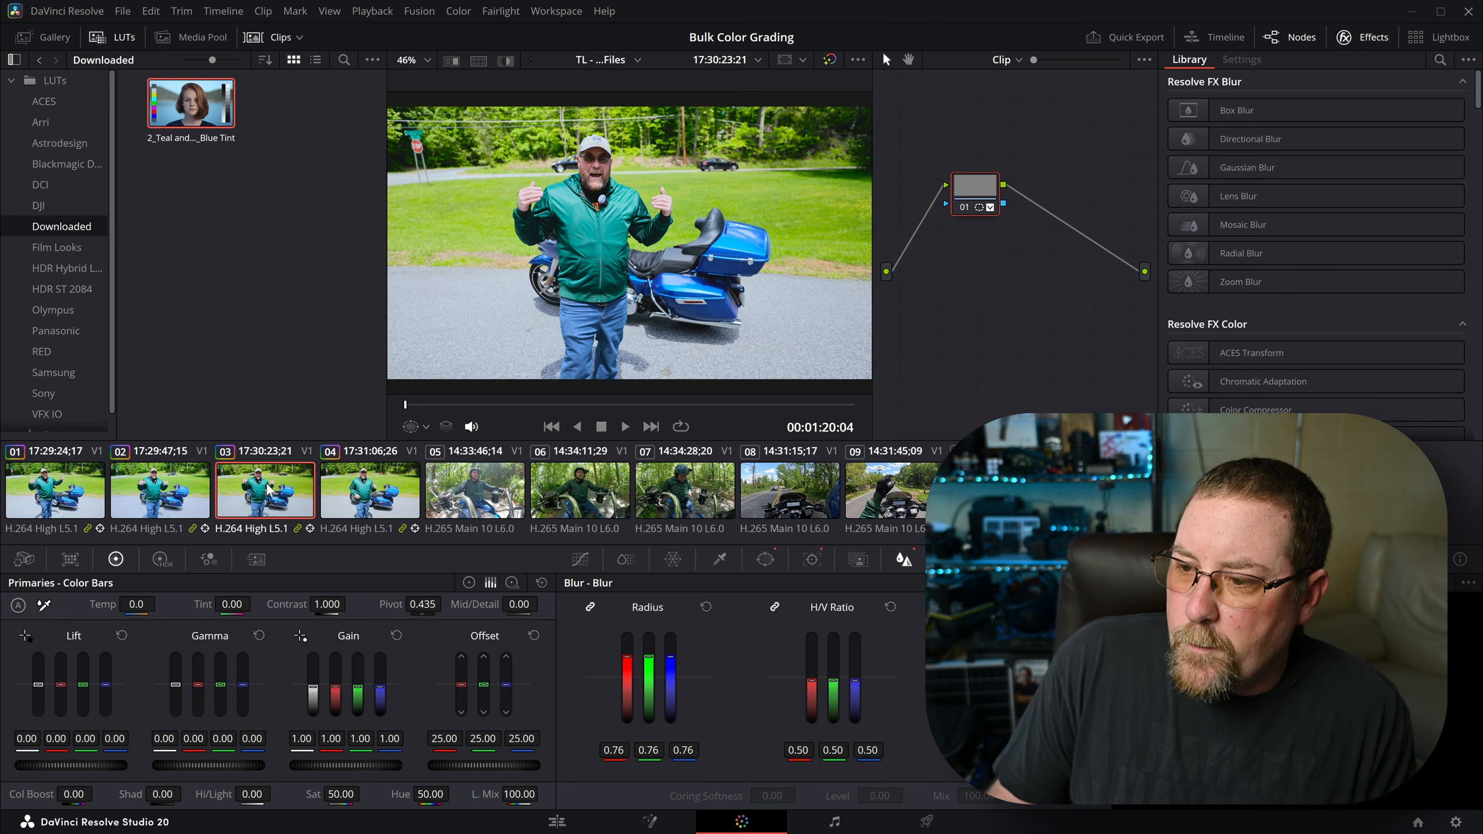
# - Select clip 04 and filter the clips to show only the ones grouped in Group 1
pyautogui.click(348, 498)
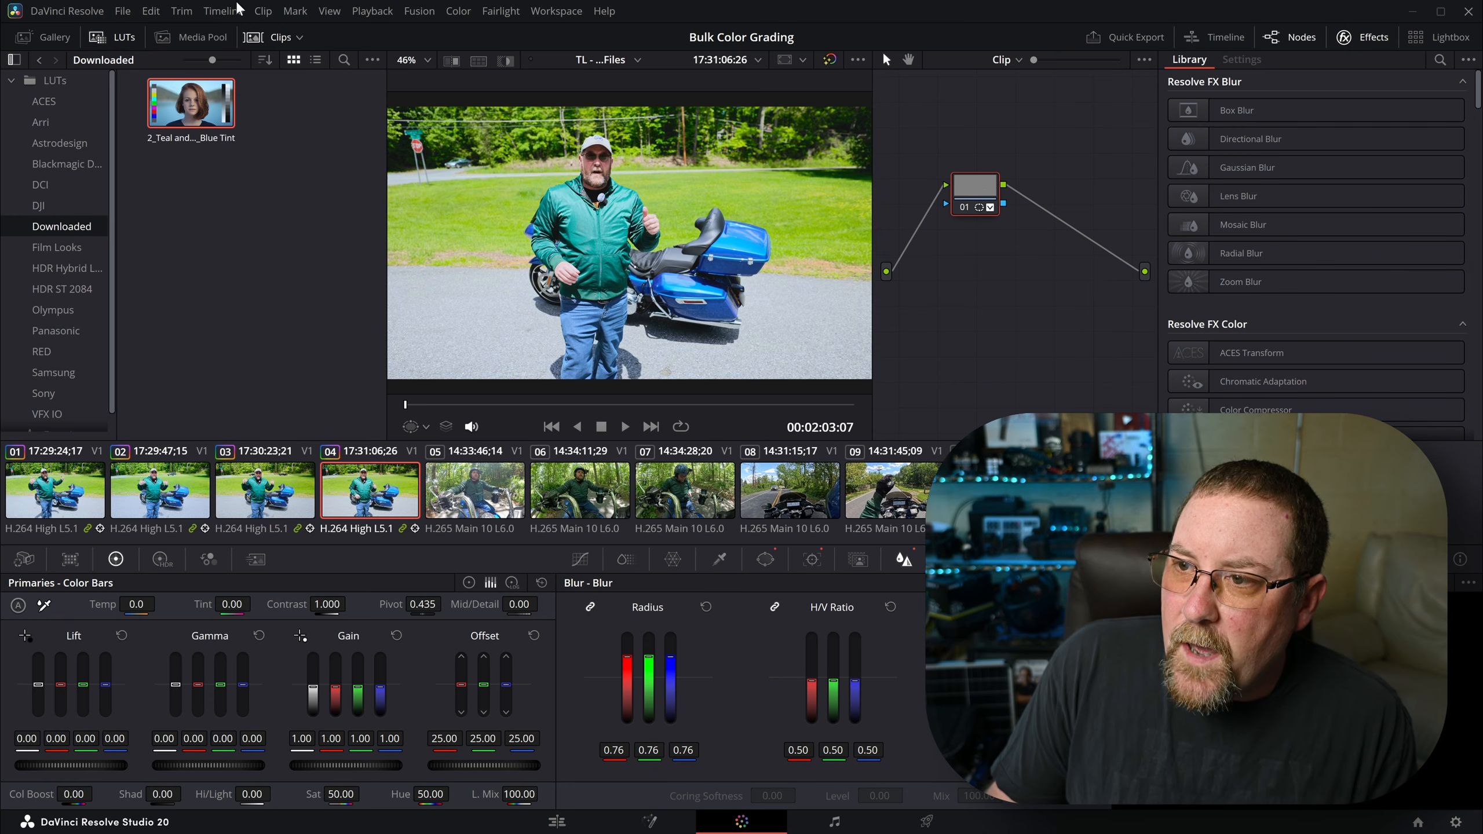
pyautogui.click(298, 38)
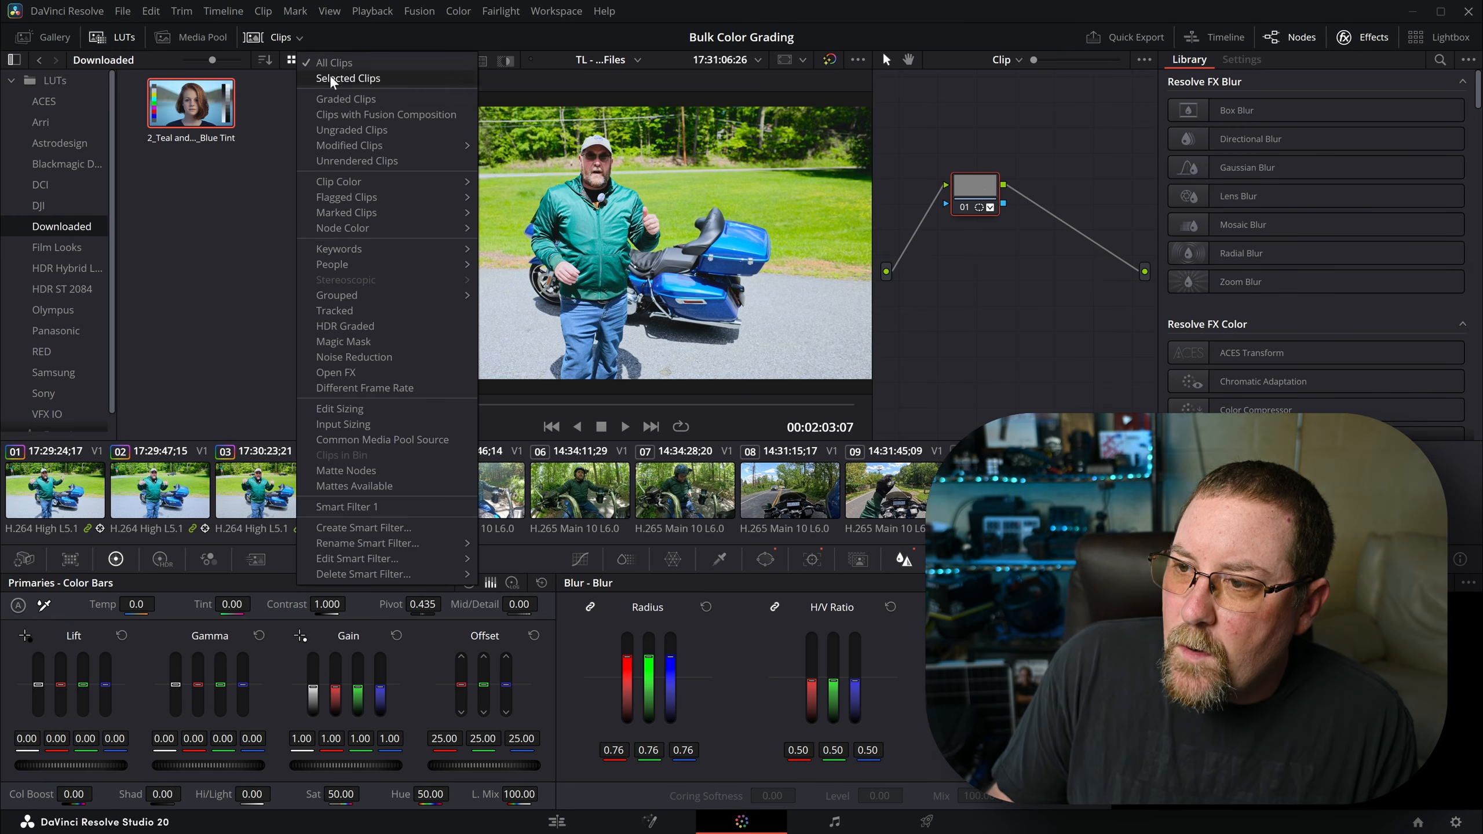
pyautogui.moveTo(368, 292)
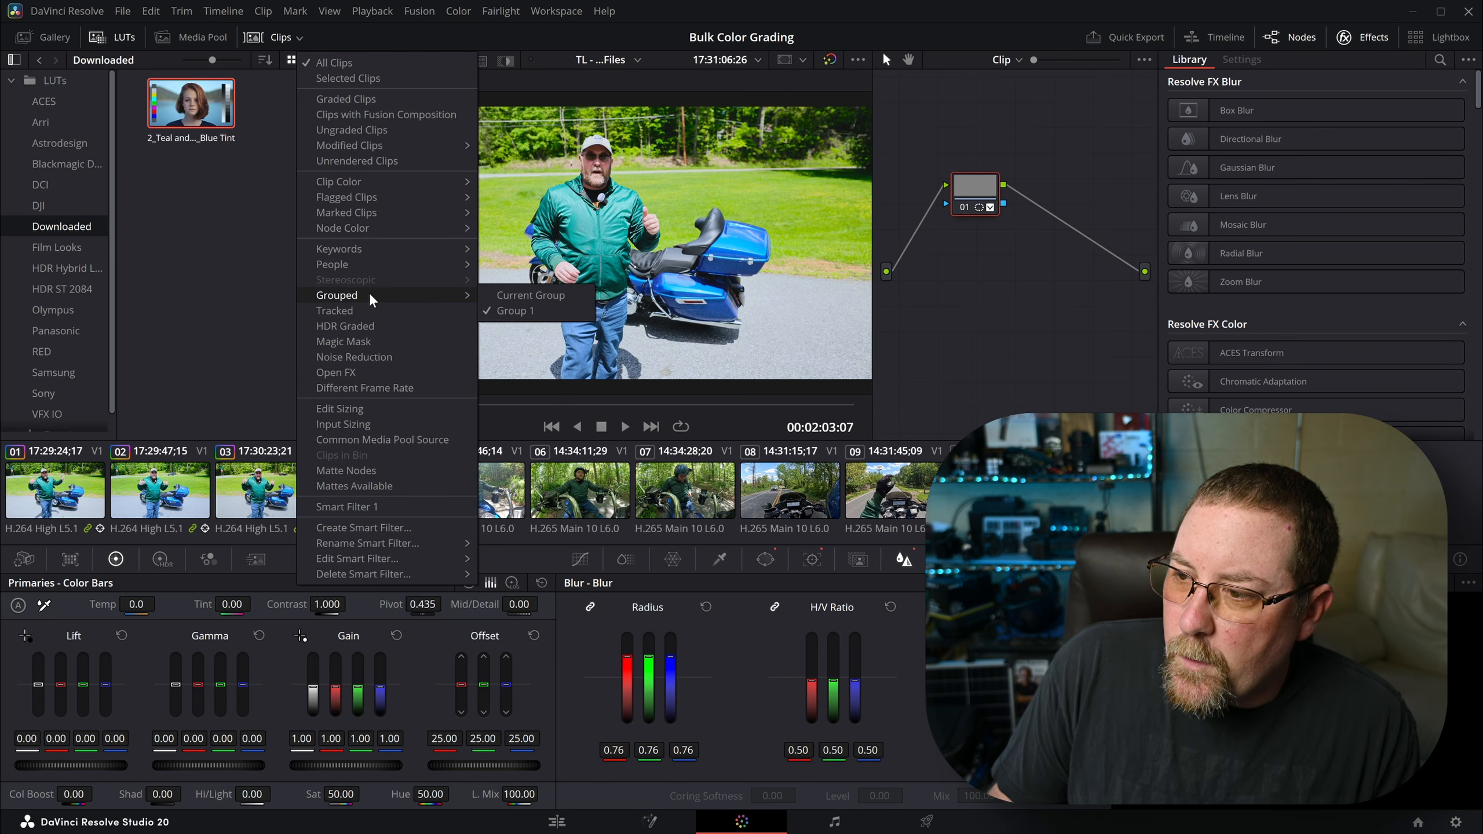
pyautogui.click(524, 315)
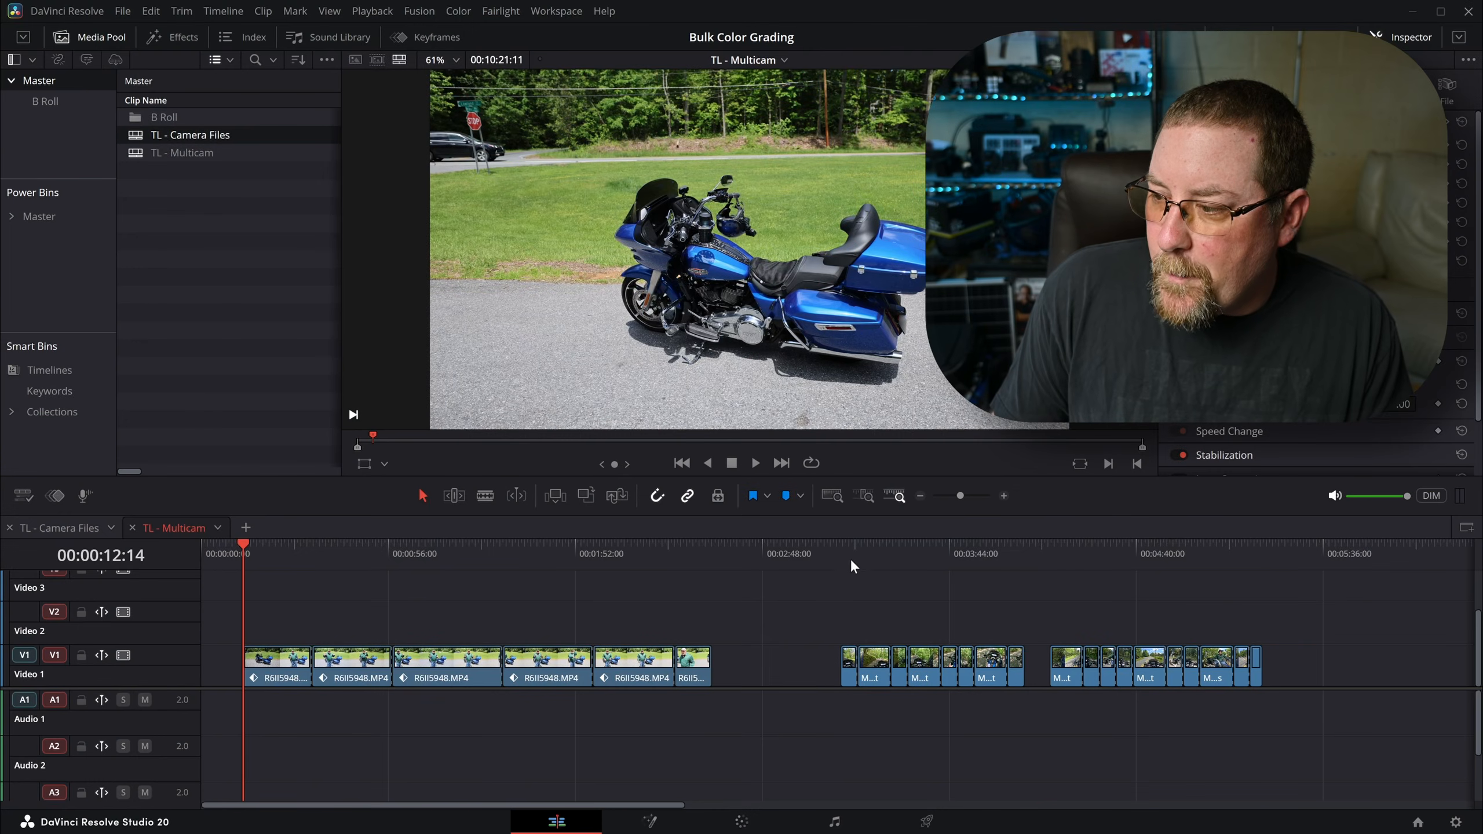
# - Move the playhead to 00:03:11:22 in the TL - Multicam timeline and examine the multicam ride clips there
pyautogui.click(843, 547)
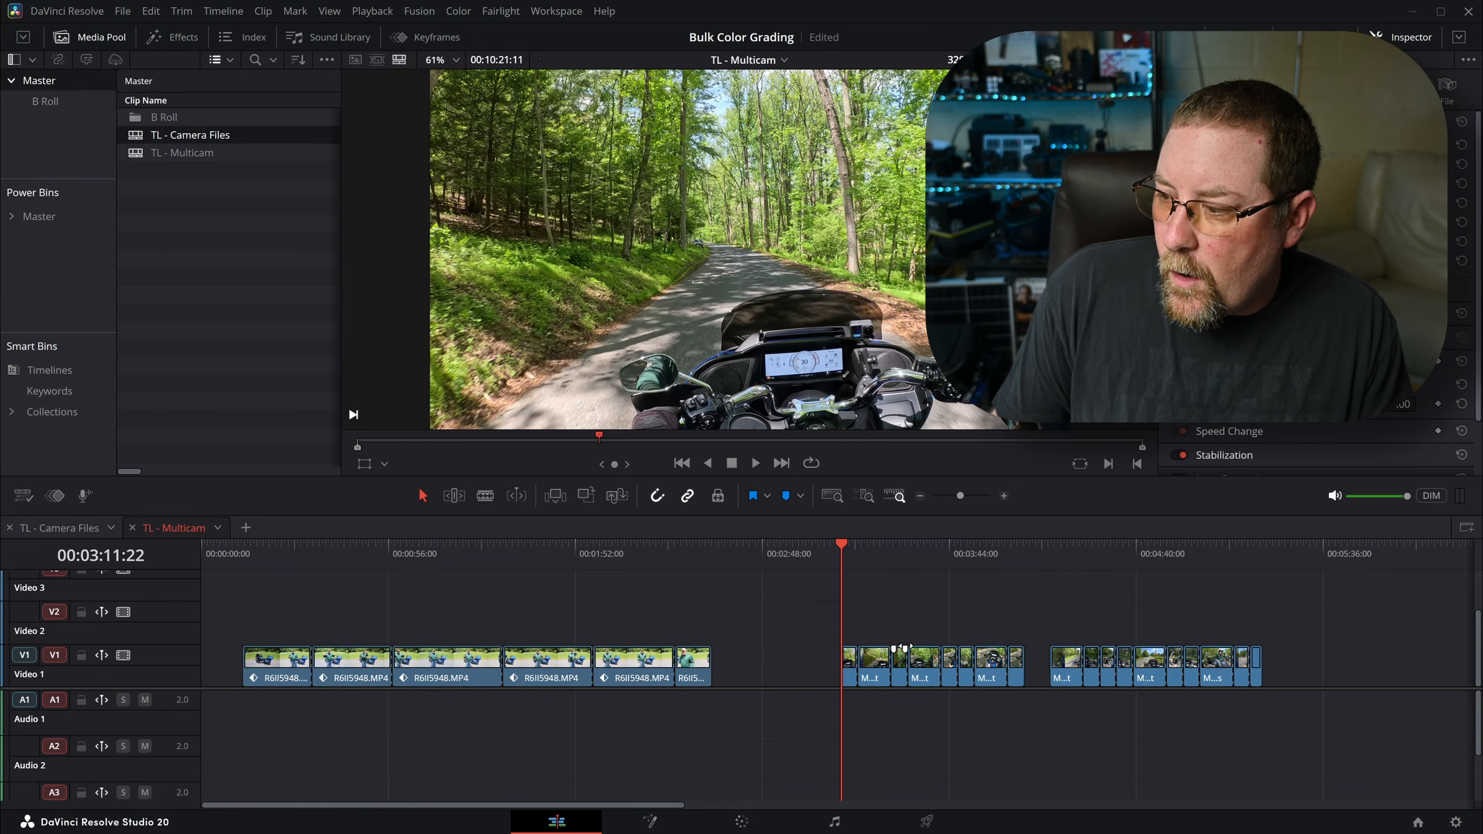
pyautogui.scroll(5, 901, 635)
pyautogui.hscroll(2, 465, 583)
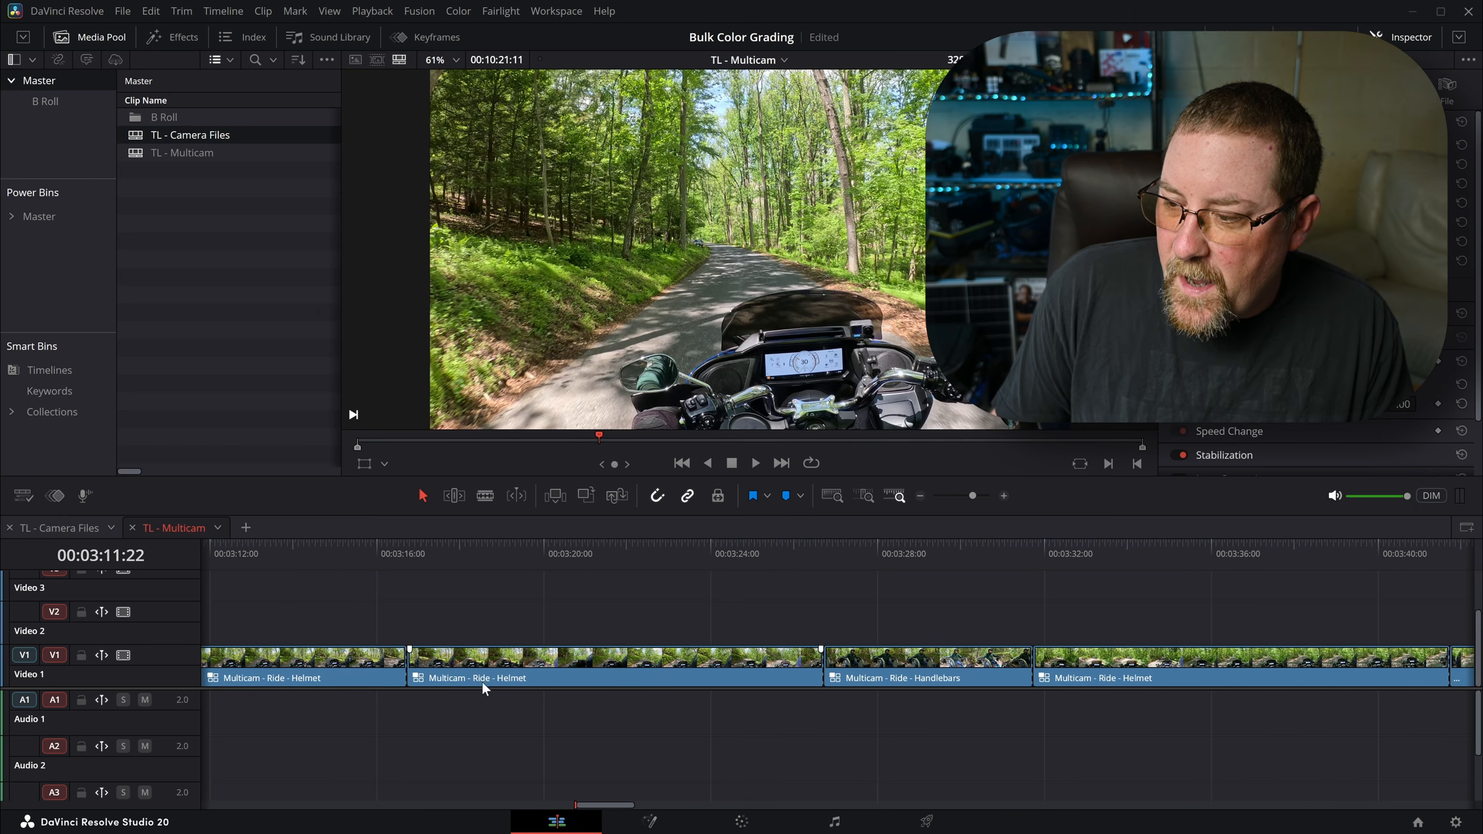
pyautogui.click(875, 551)
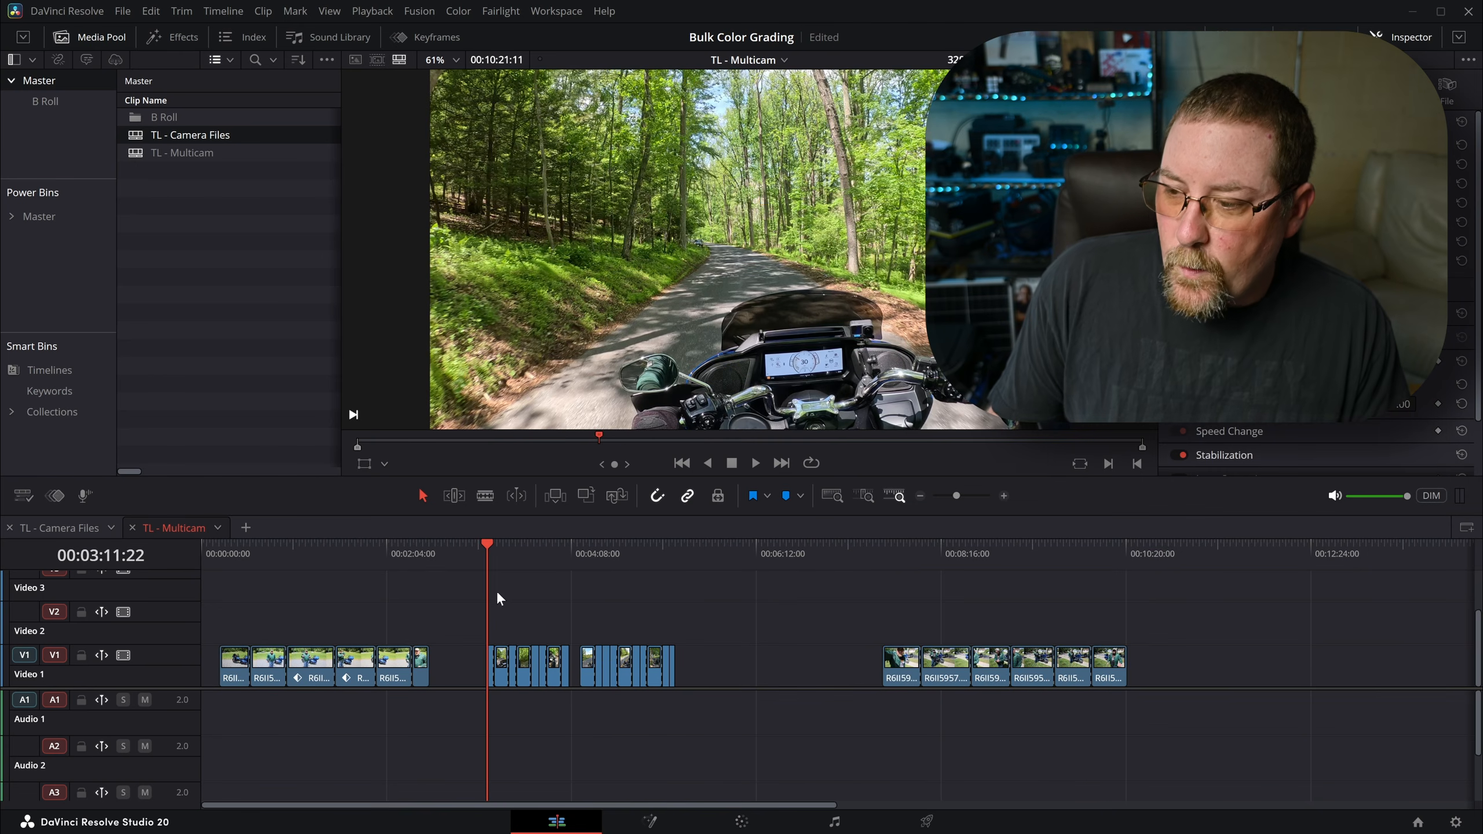
# - Move the multicam ride clips up to Video 2 and the Handlebars clips among them up to Video 3
pyautogui.moveTo(728, 591); pyautogui.dragTo(495, 626)
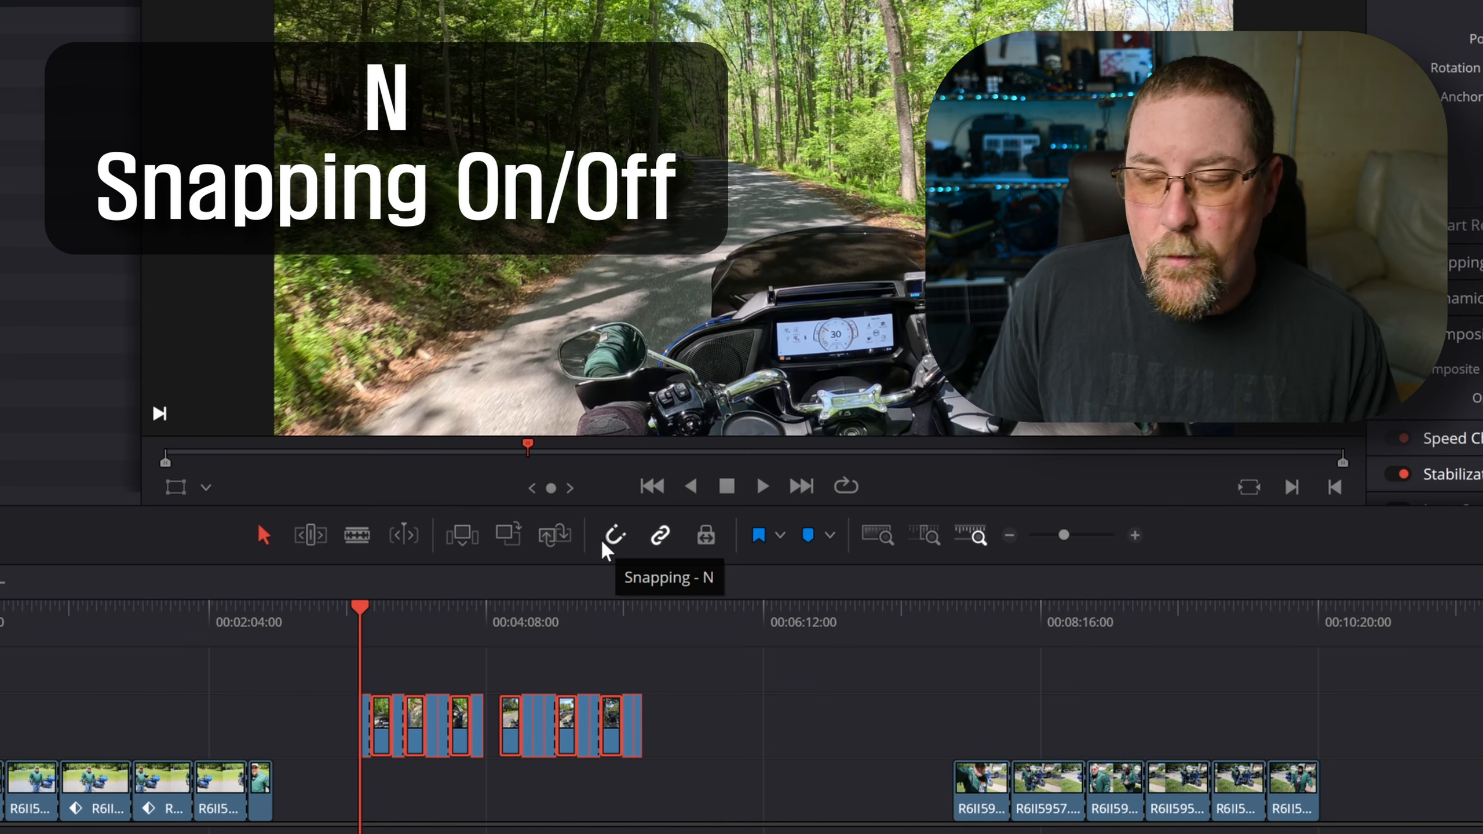
pyautogui.scroll(3, 655, 725)
pyautogui.scroll(5, 1185, 730)
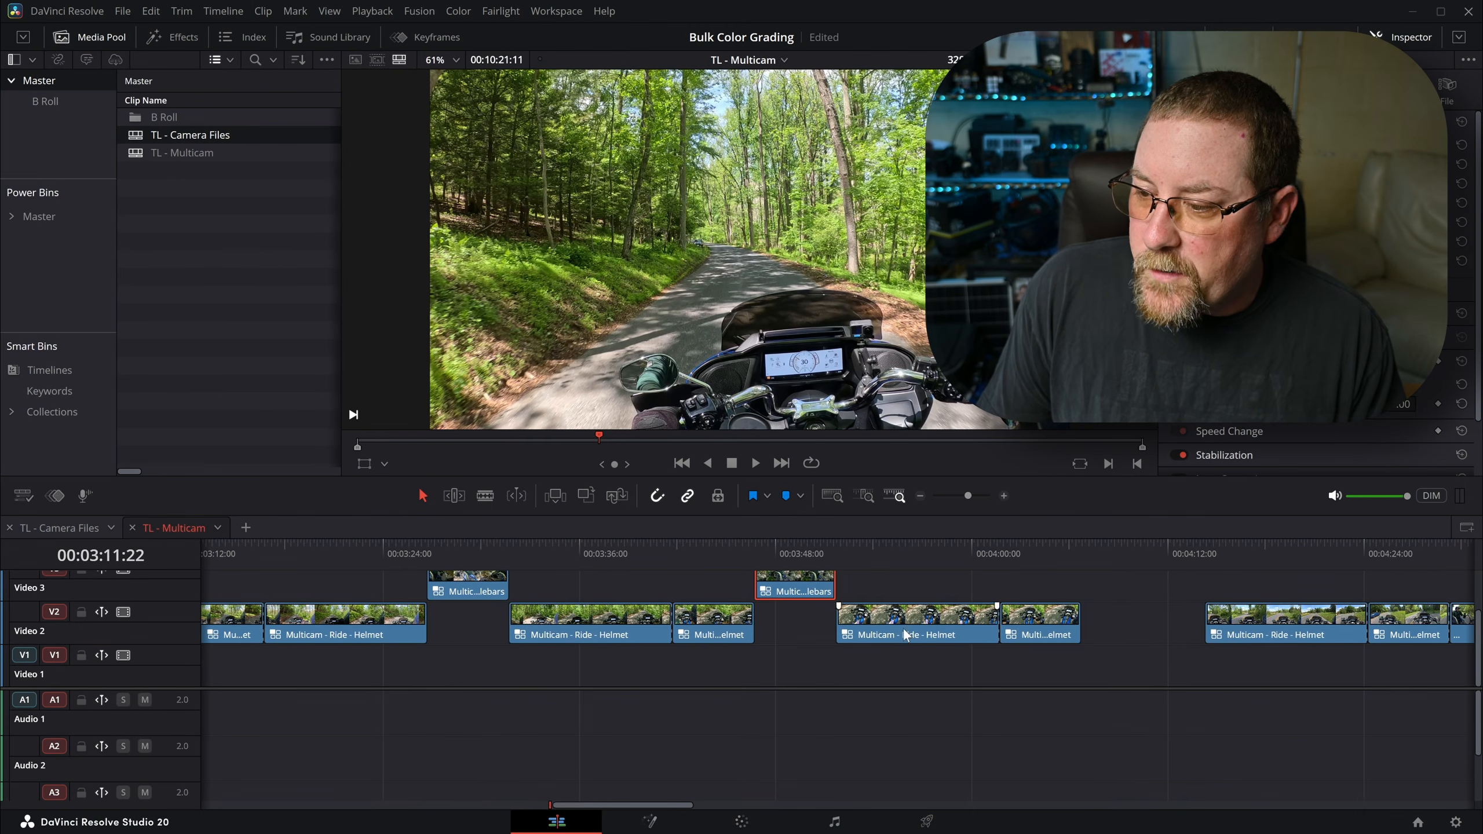
pyautogui.hscroll(10, 905, 635)
pyautogui.moveTo(685, 634); pyautogui.dragTo(708, 593)
pyautogui.hscroll(4, 691, 632)
pyautogui.moveTo(911, 626); pyautogui.dragTo(915, 594)
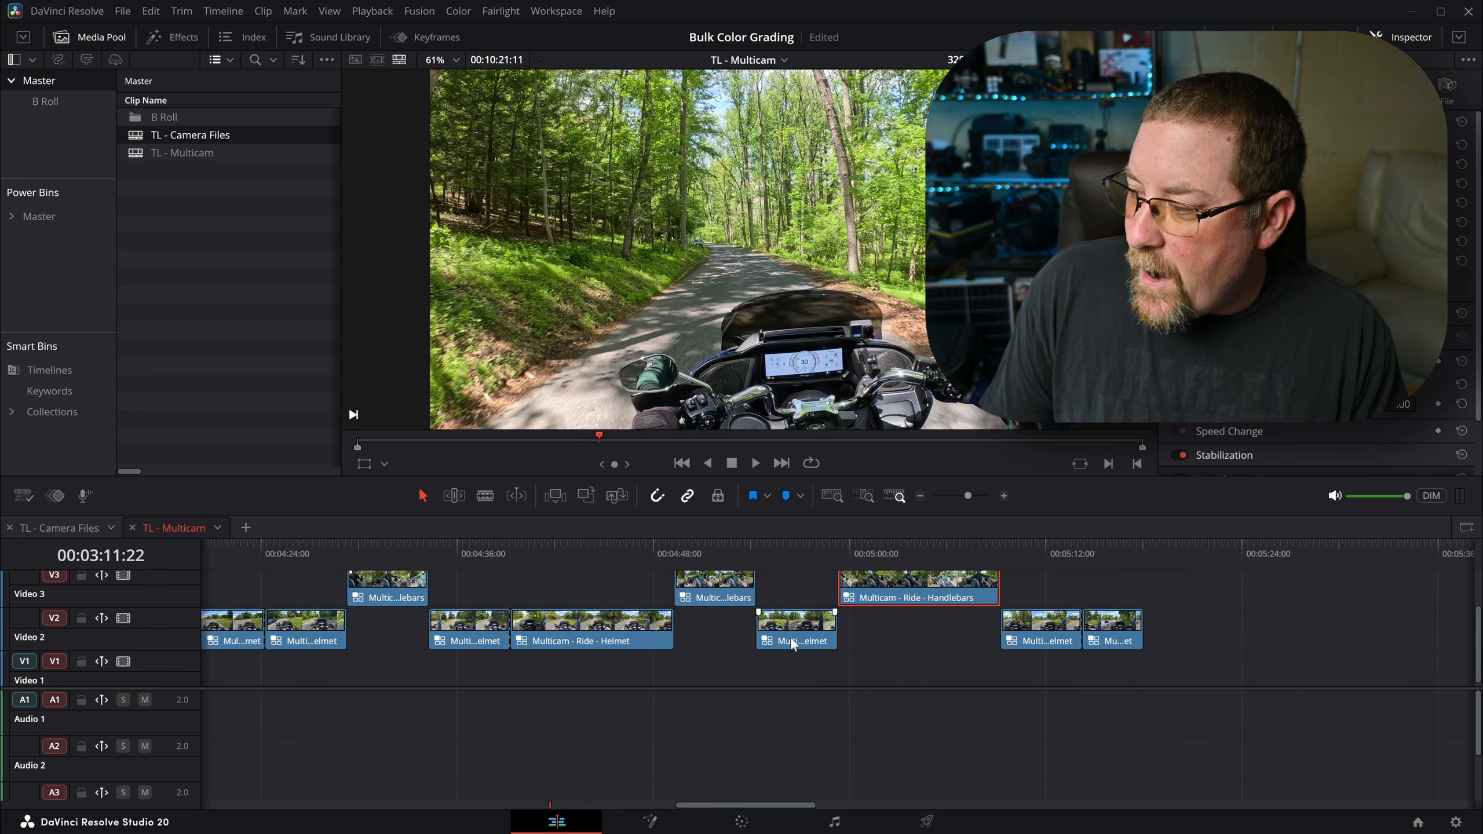
pyautogui.hscroll(-10, 772, 635)
pyautogui.hotkey('shift', 'z')
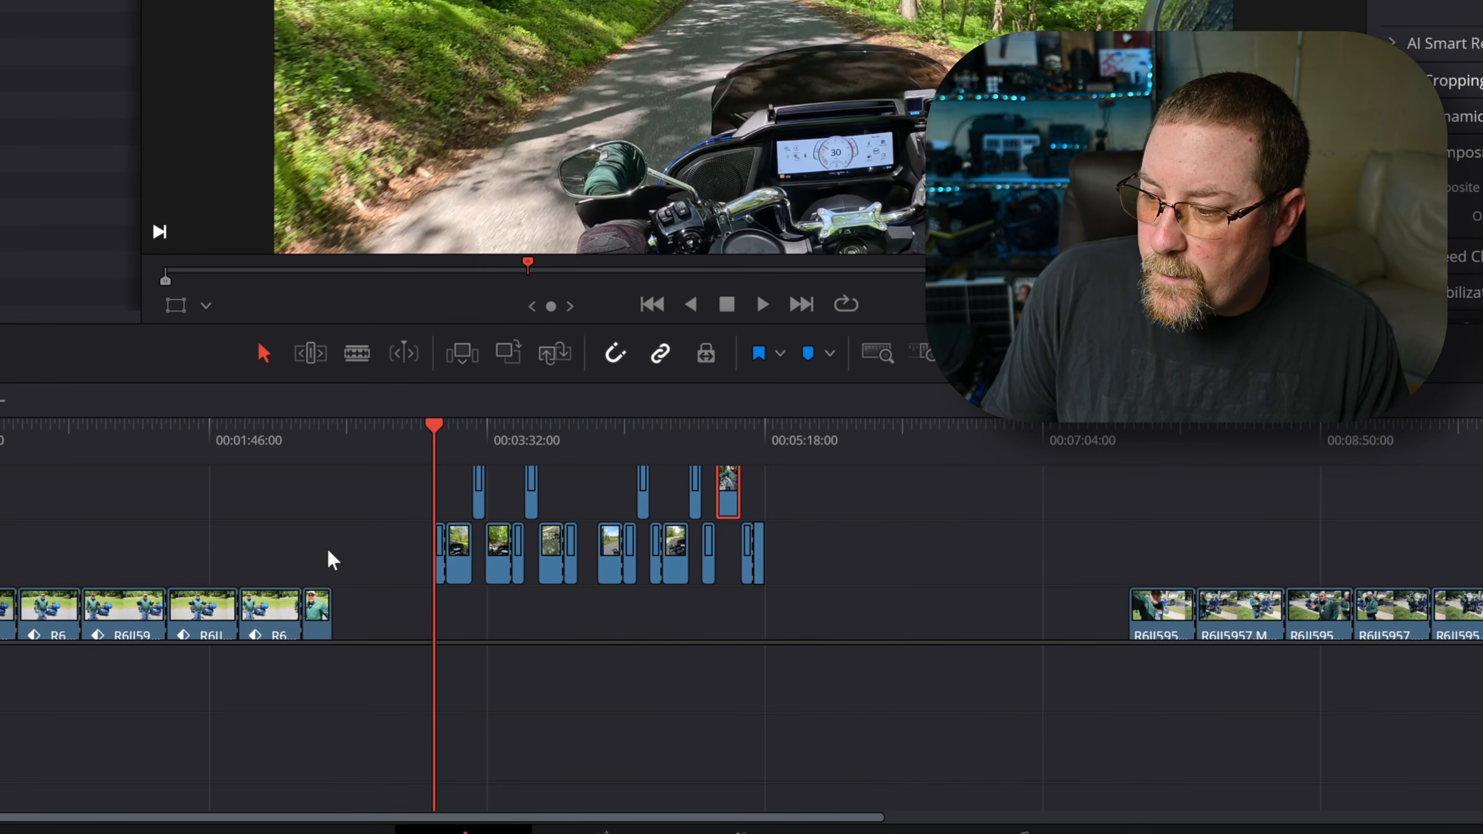
# - Select the ride clips by track to compare the angles, and examine the timeline's clips on the Color page
pyautogui.moveTo(421, 593); pyautogui.dragTo(937, 619)
pyautogui.moveTo(378, 475); pyautogui.dragTo(797, 497)
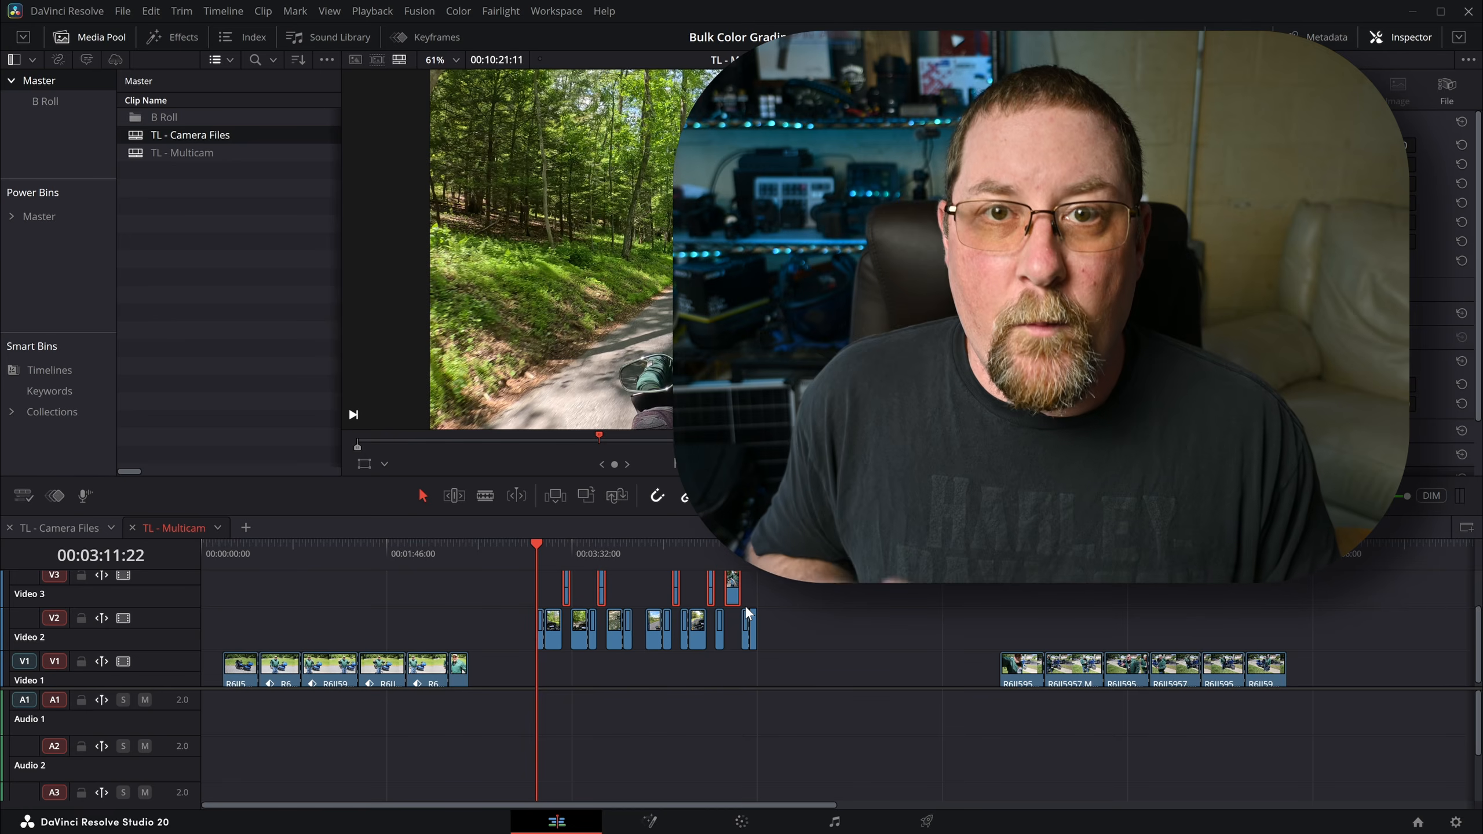
pyautogui.click(867, 649)
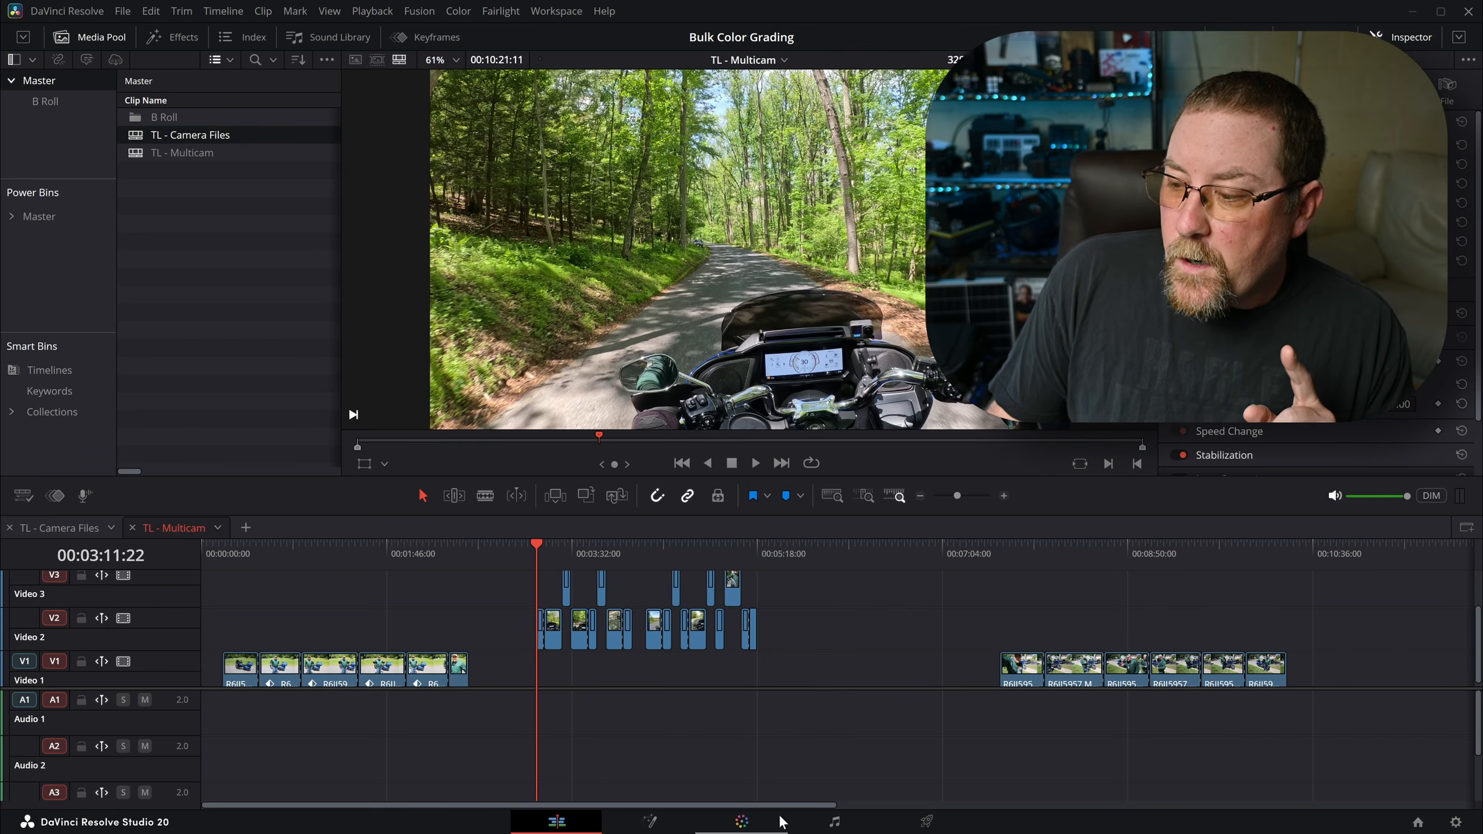
pyautogui.click(743, 822)
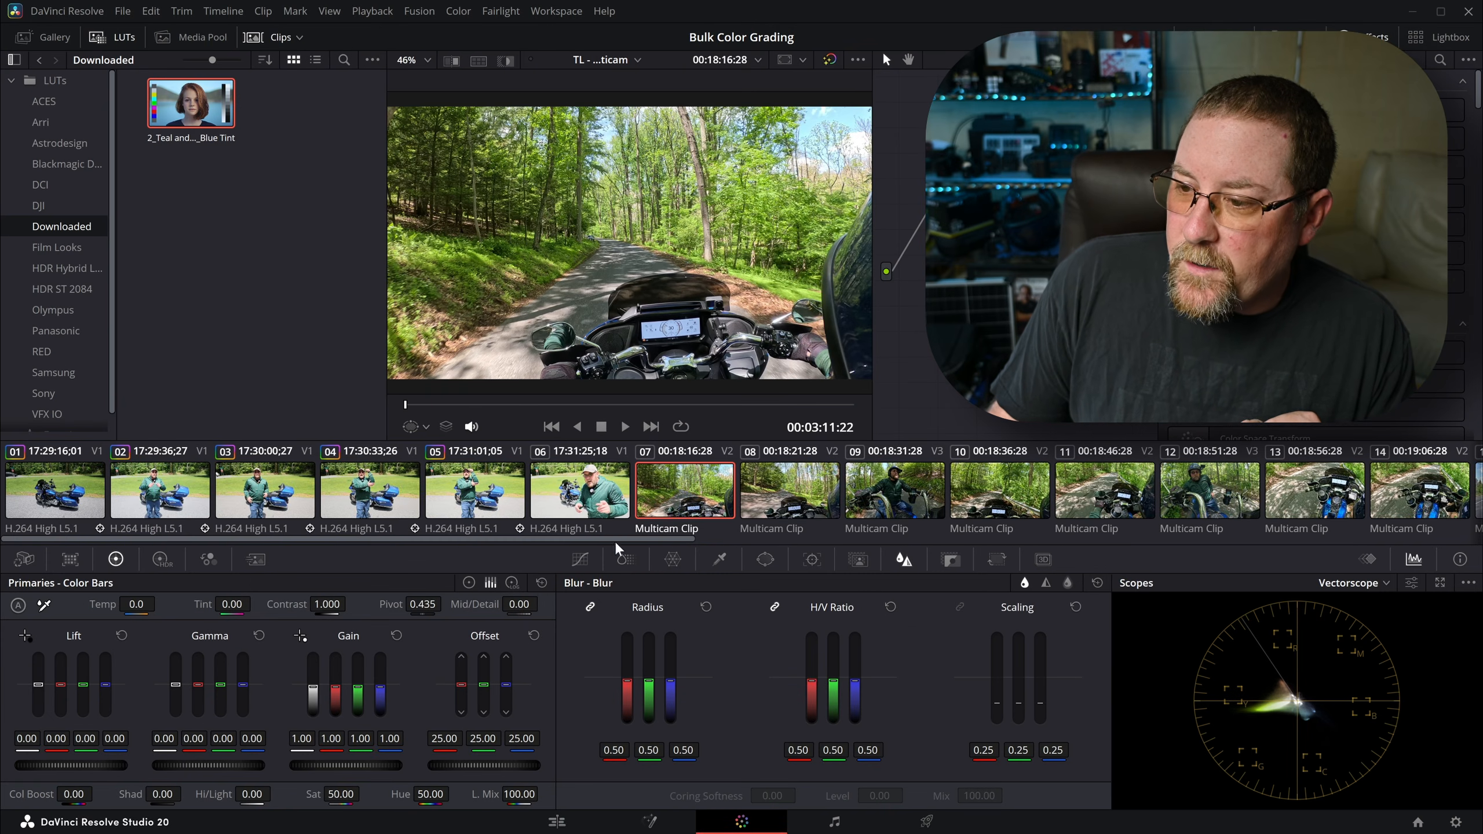
pyautogui.moveTo(505, 542); pyautogui.dragTo(459, 578)
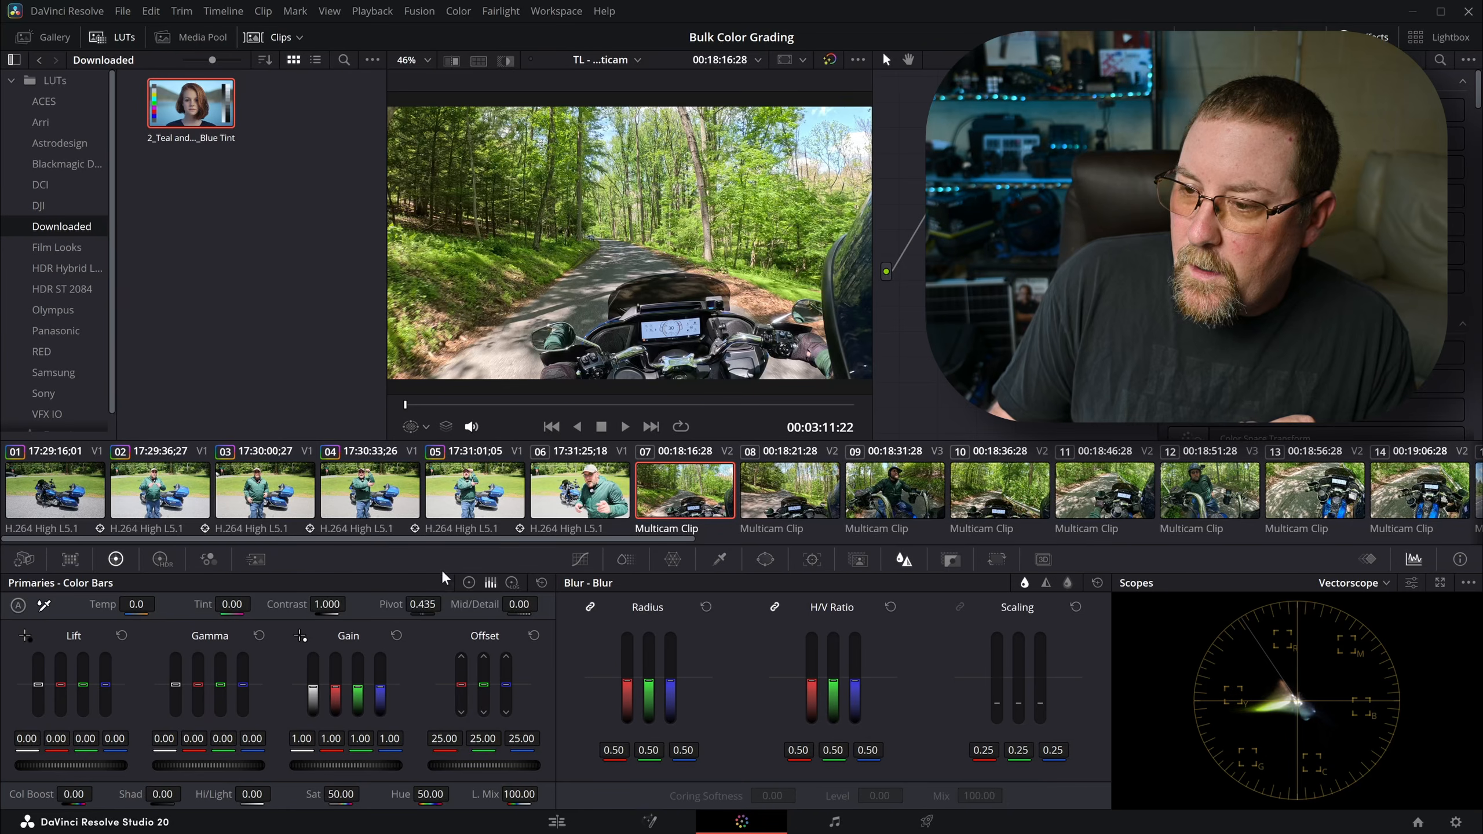
# - Disable the Video 1 track and view the remaining multicam clips on the Color page
pyautogui.click(561, 822)
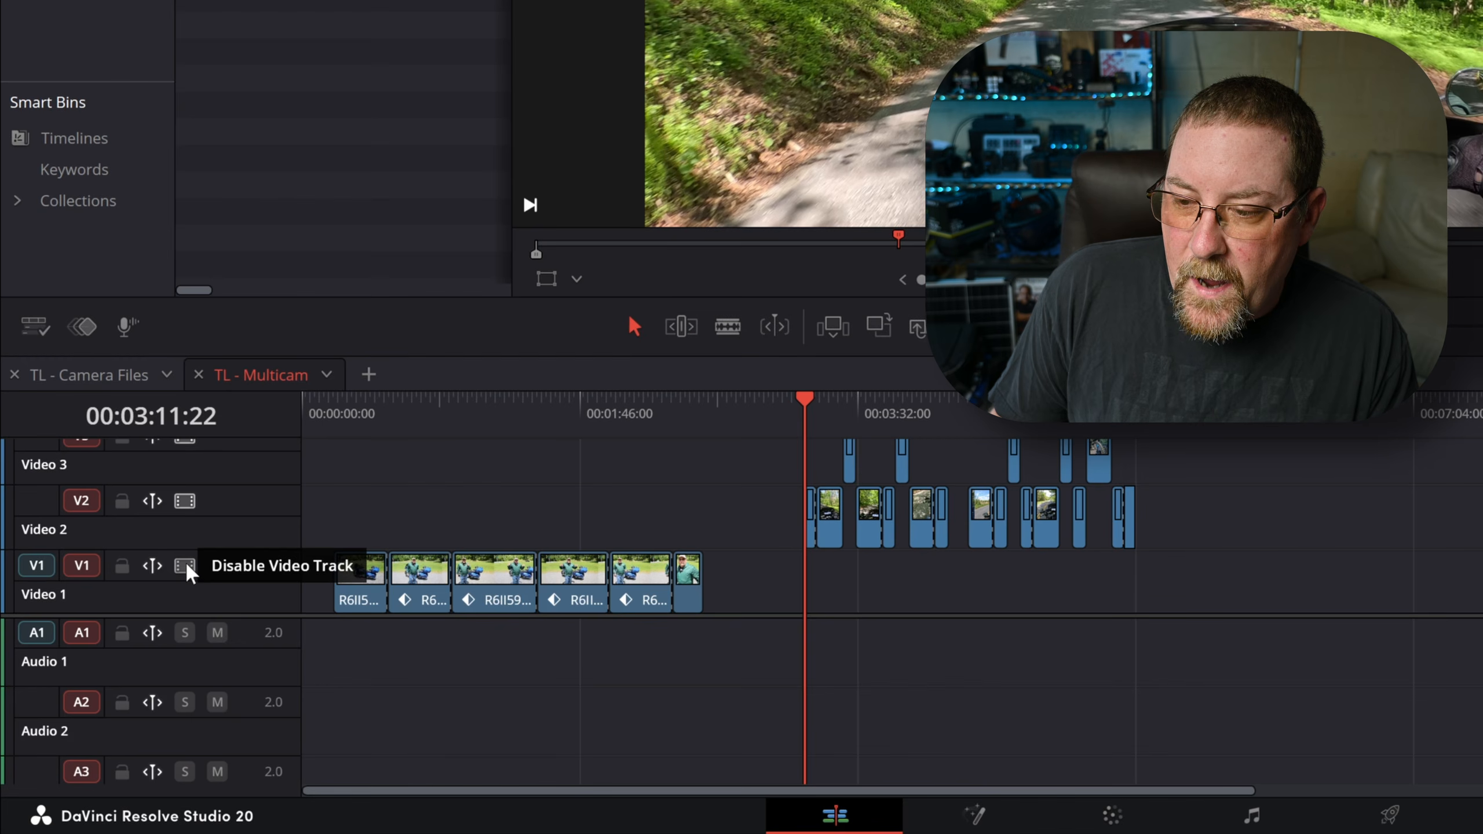
pyautogui.click(185, 565)
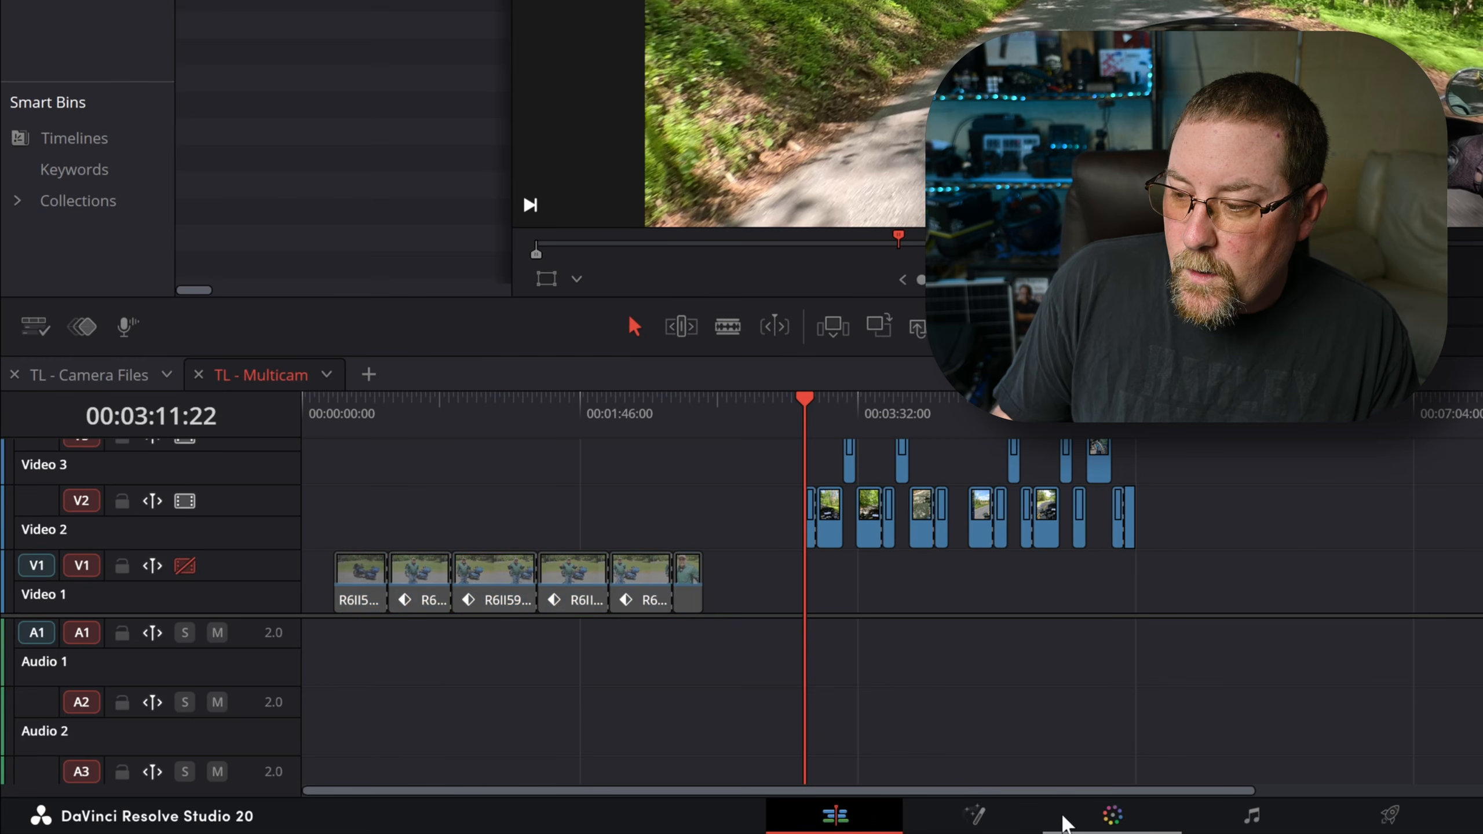
pyautogui.click(1110, 816)
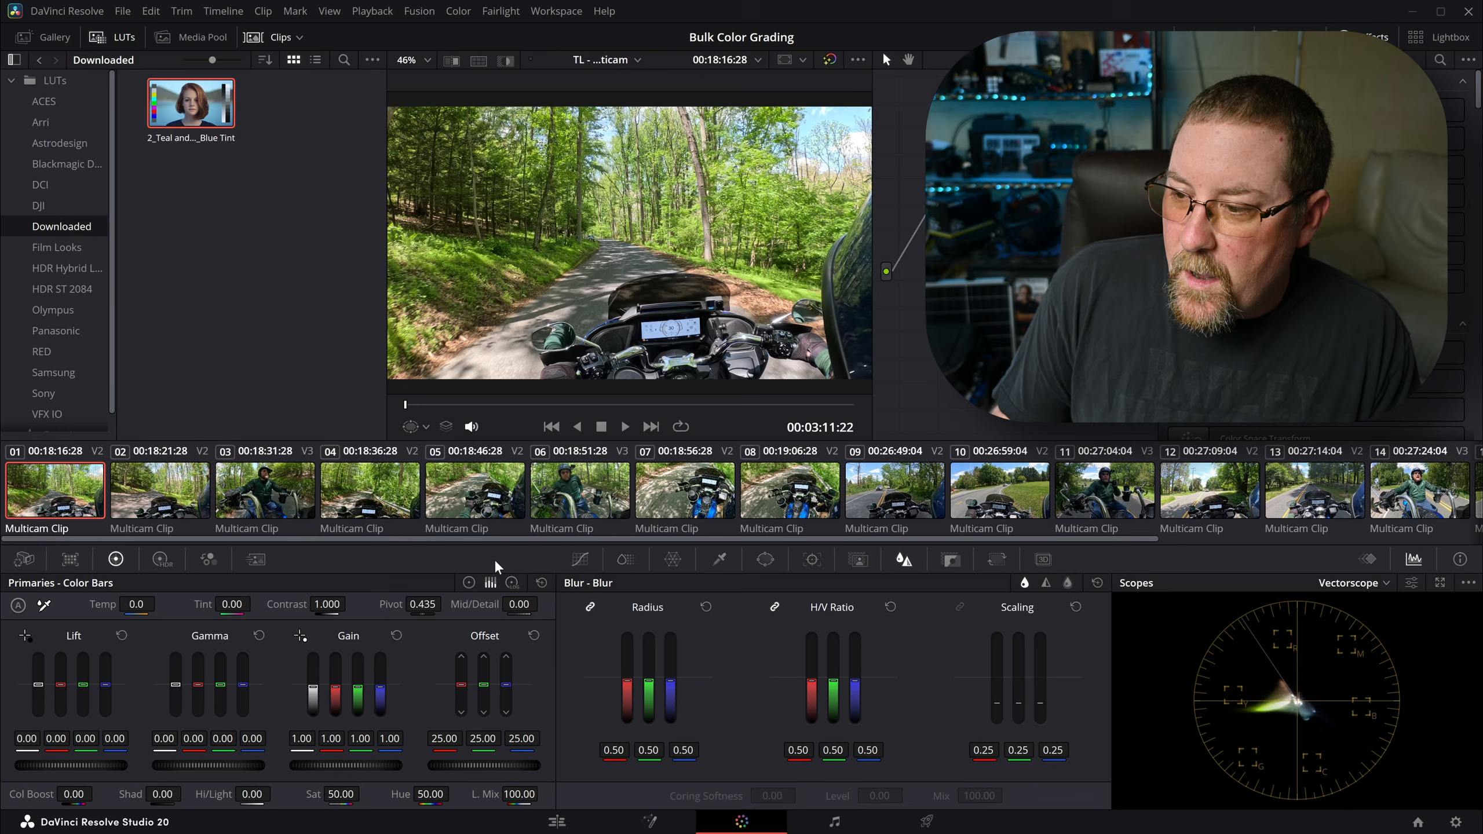
pyautogui.hscroll(5, 467, 551)
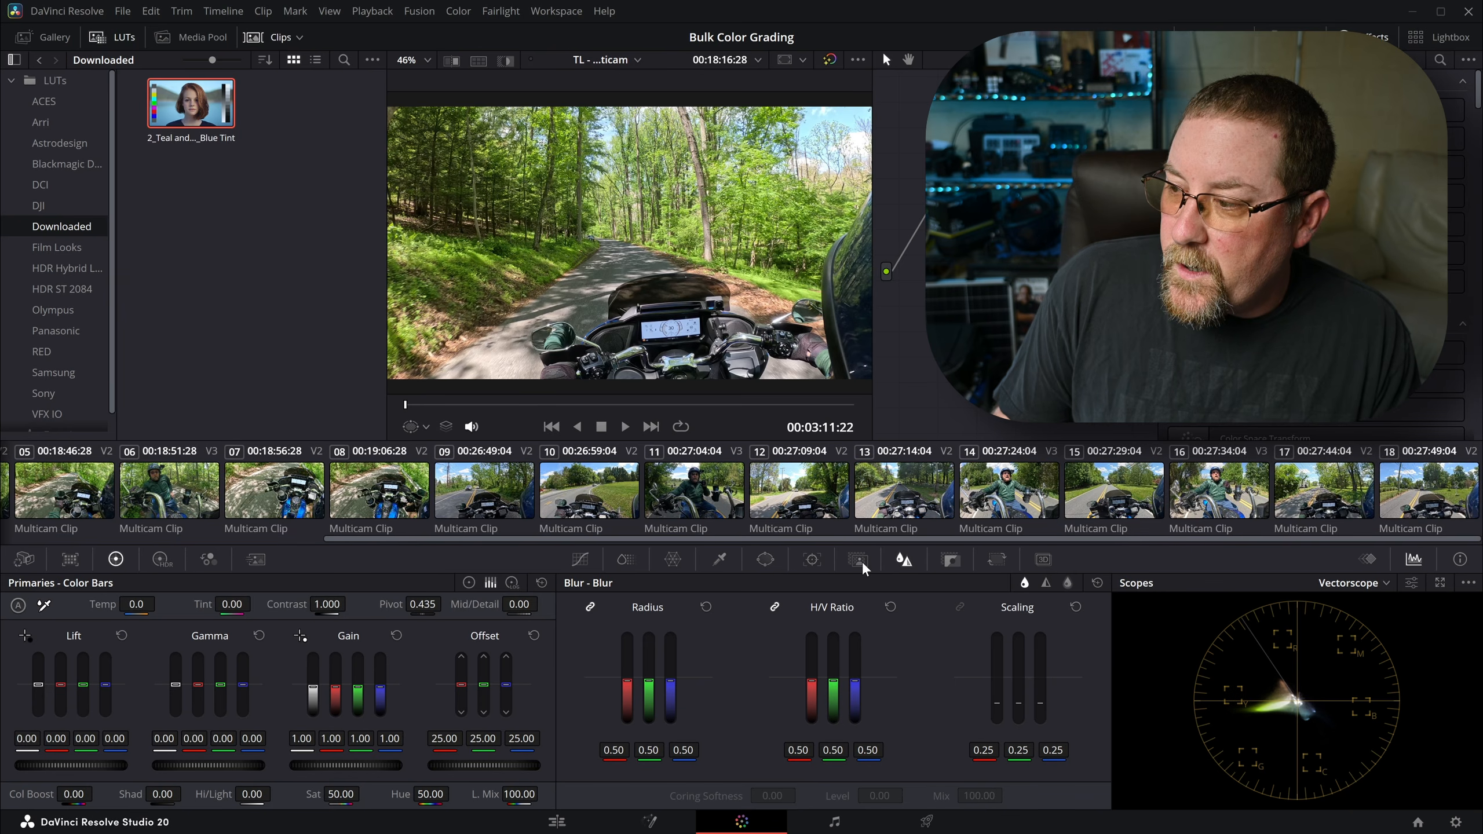
pyautogui.hscroll(-5, 625, 570)
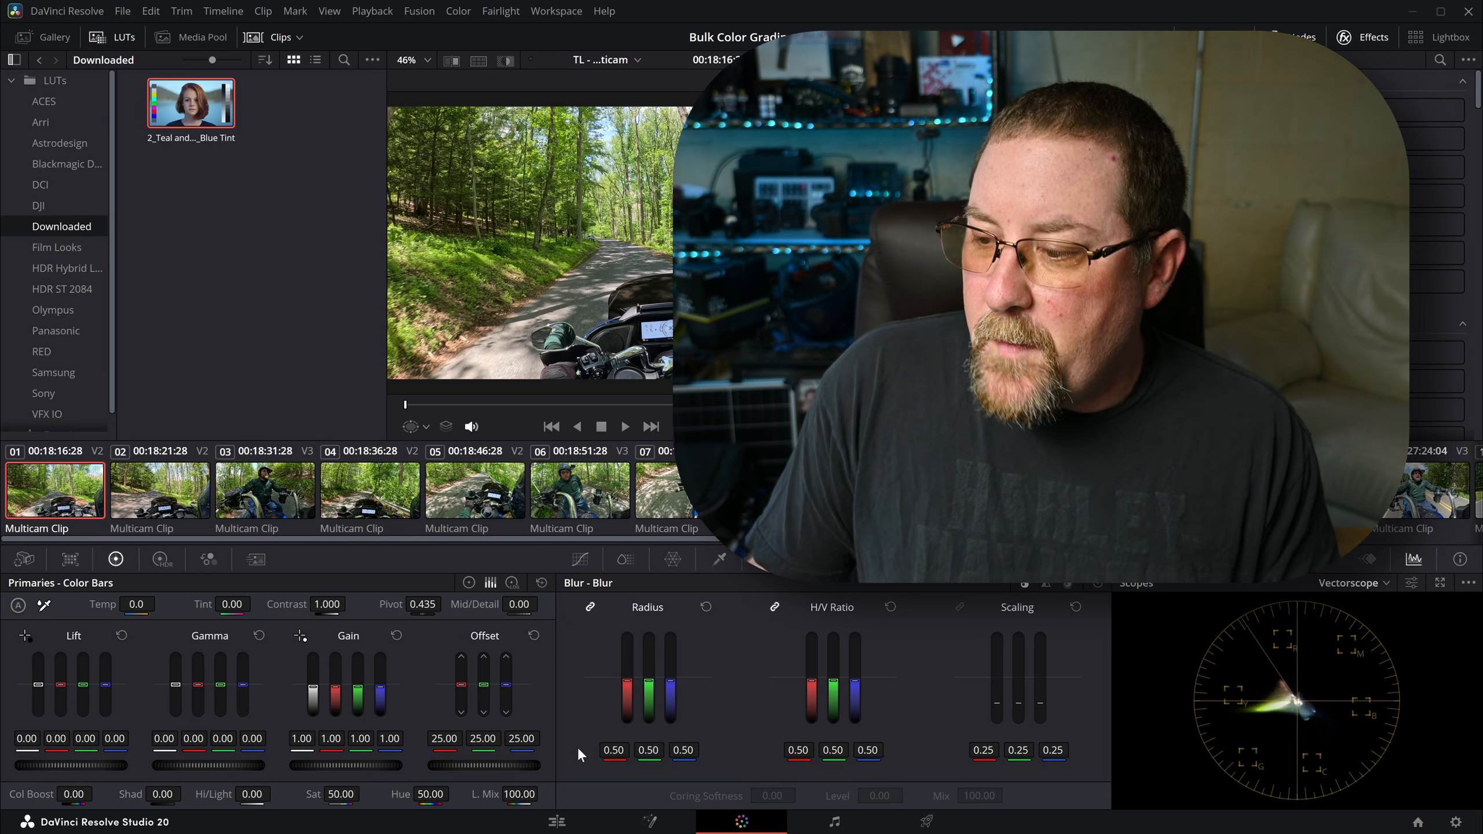
# - Return to the Edit page and compare the Helmet clip at 00:03:14:17 with the Handlebars clip at 00:03:29:11
pyautogui.click(556, 821)
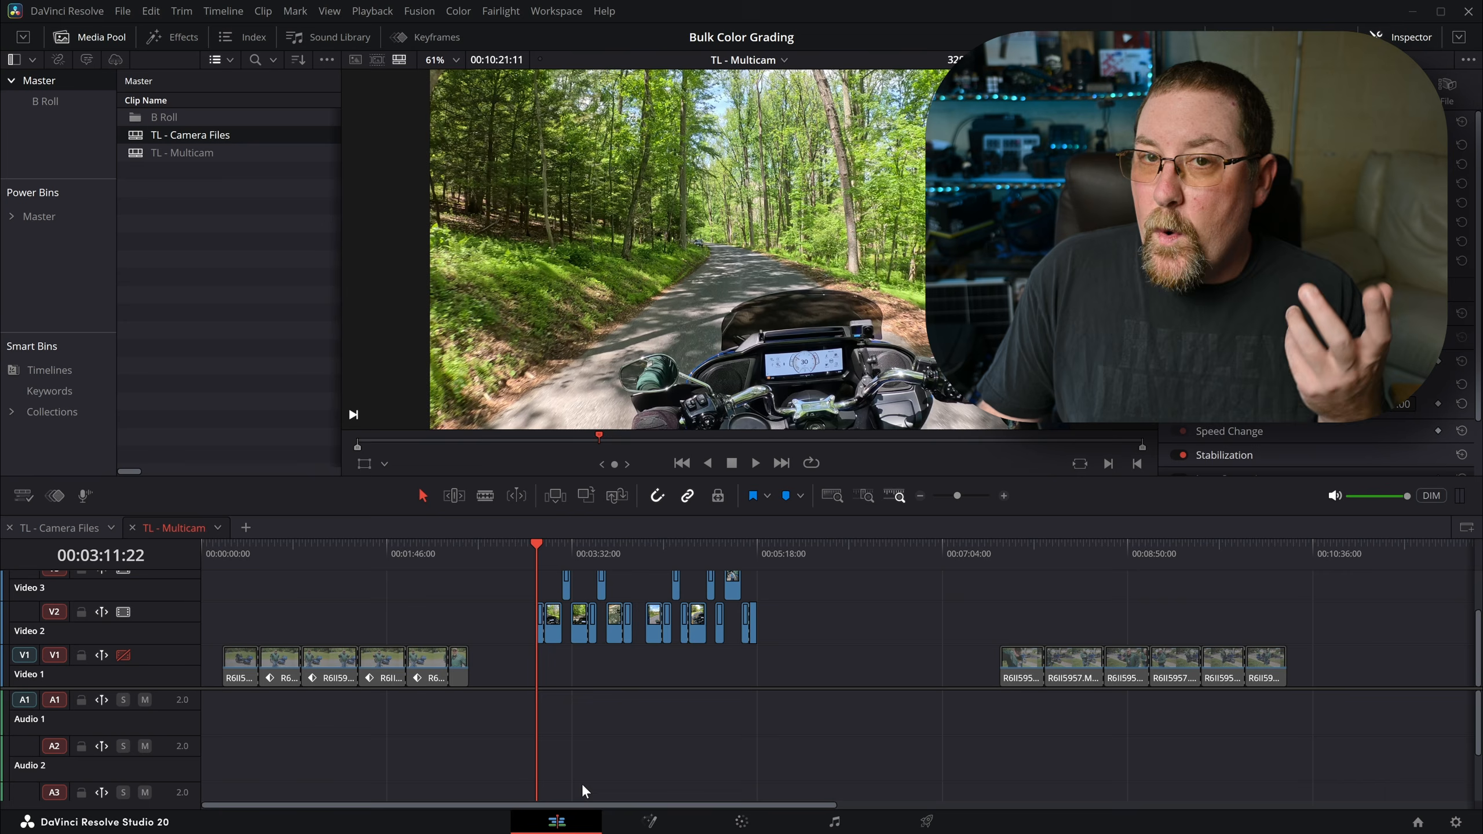
pyautogui.click(422, 575)
pyautogui.click(379, 666)
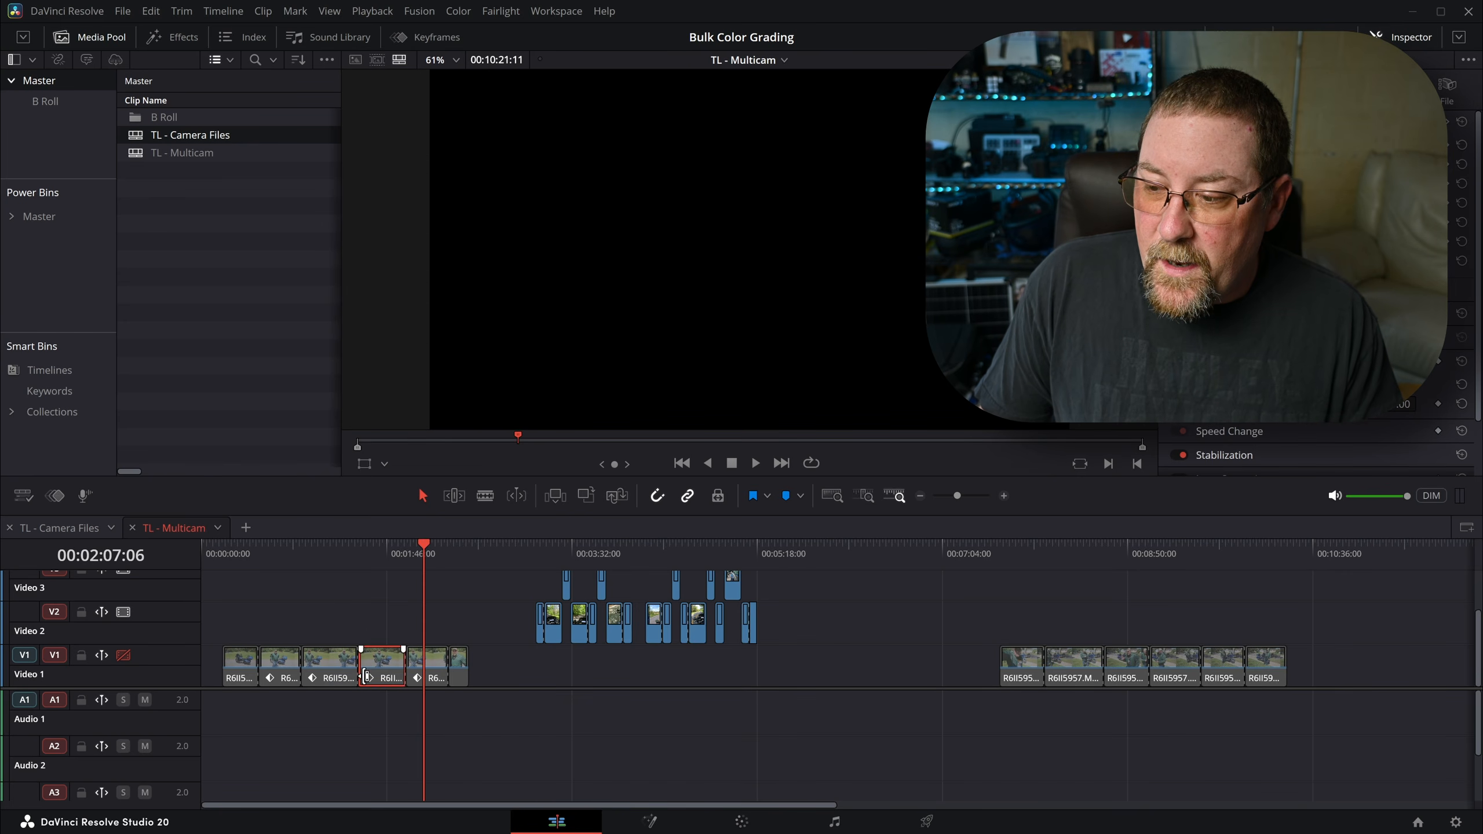
pyautogui.click(533, 552)
pyautogui.scroll(5, 648, 669)
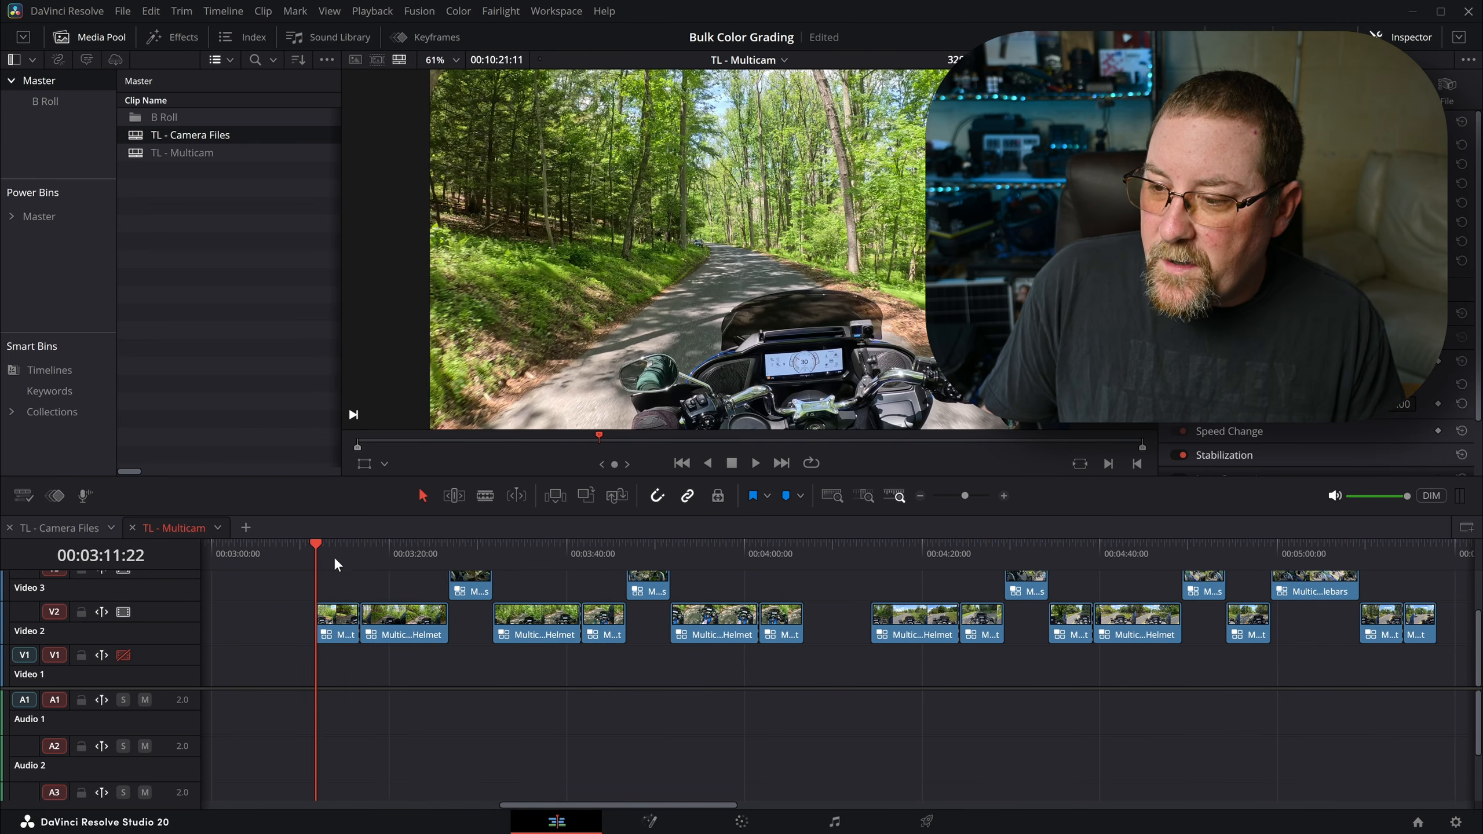
pyautogui.click(341, 552)
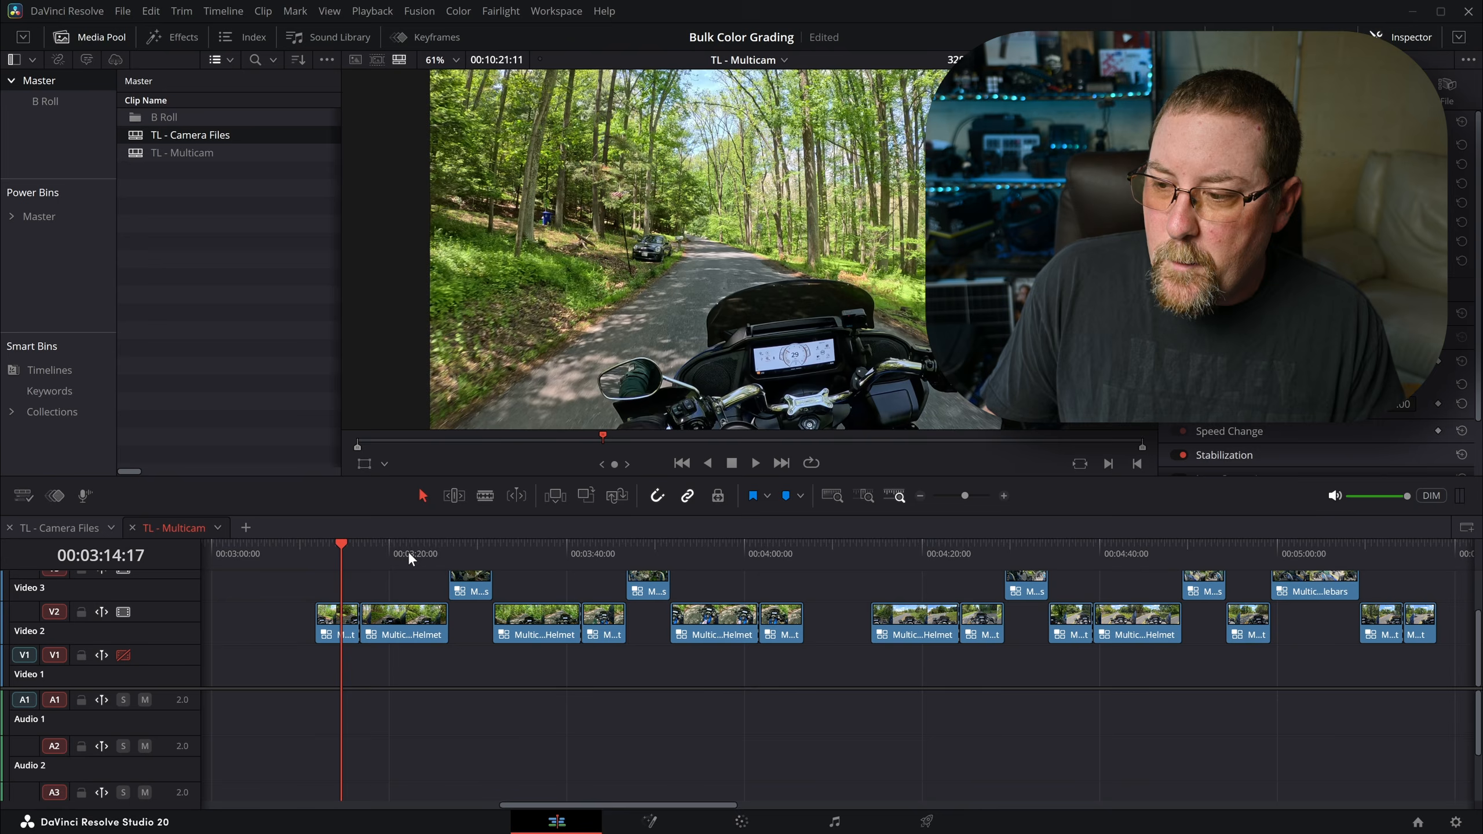
pyautogui.click(472, 554)
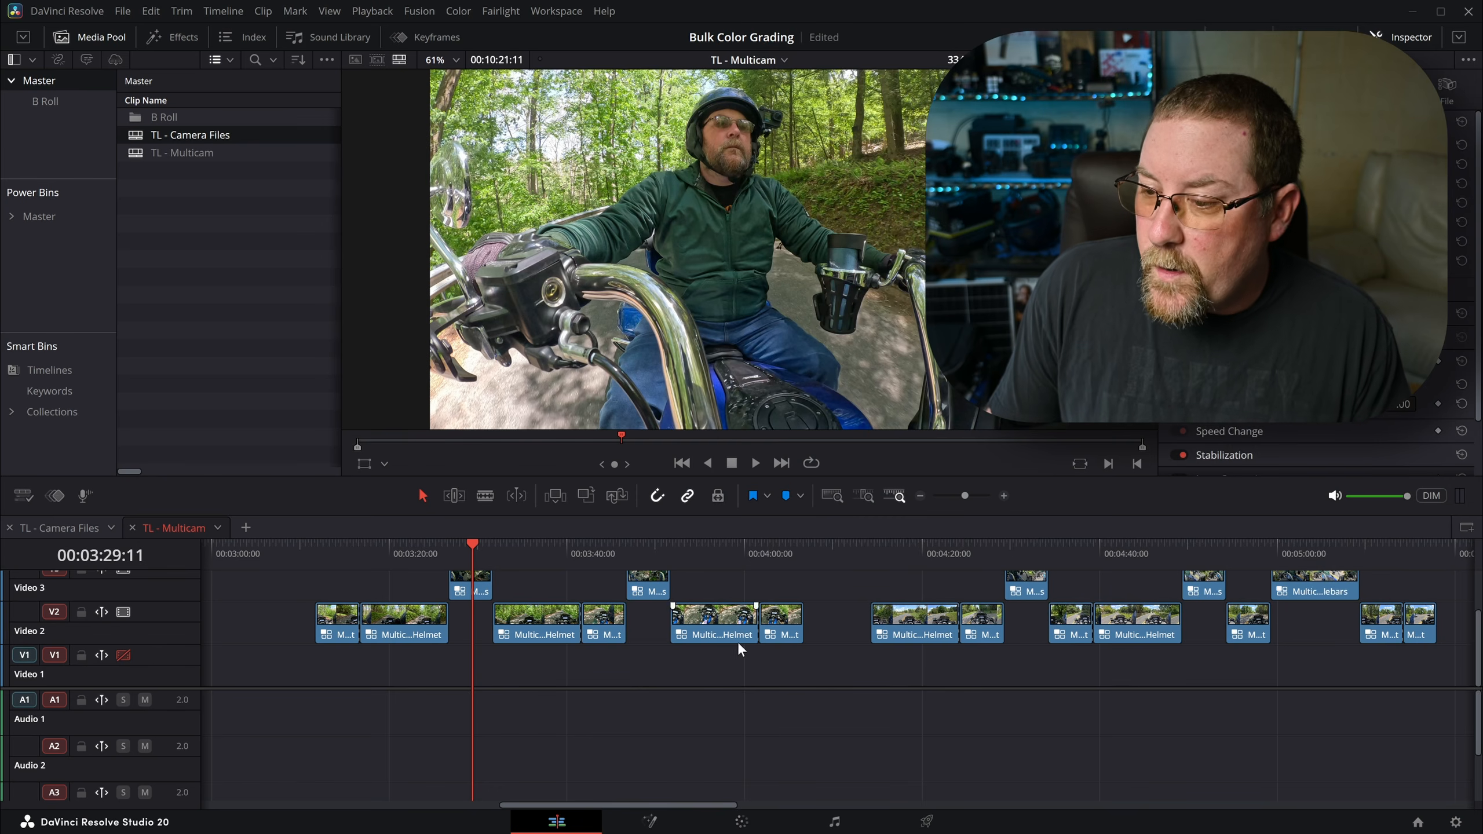
# - Disable the Video 2 track and step through the Handlebars clips on the Color page
pyautogui.click(124, 614)
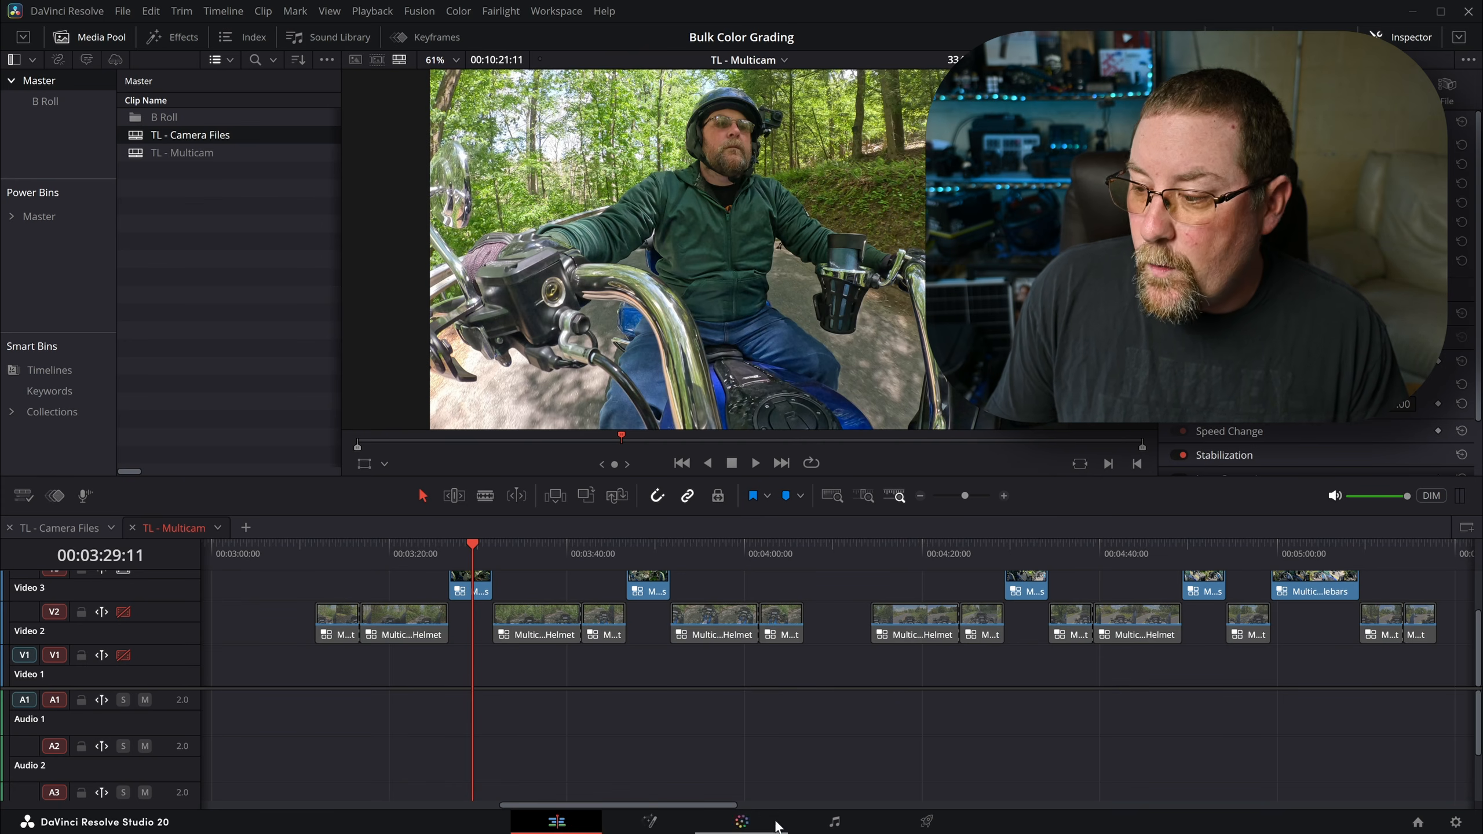
pyautogui.click(746, 823)
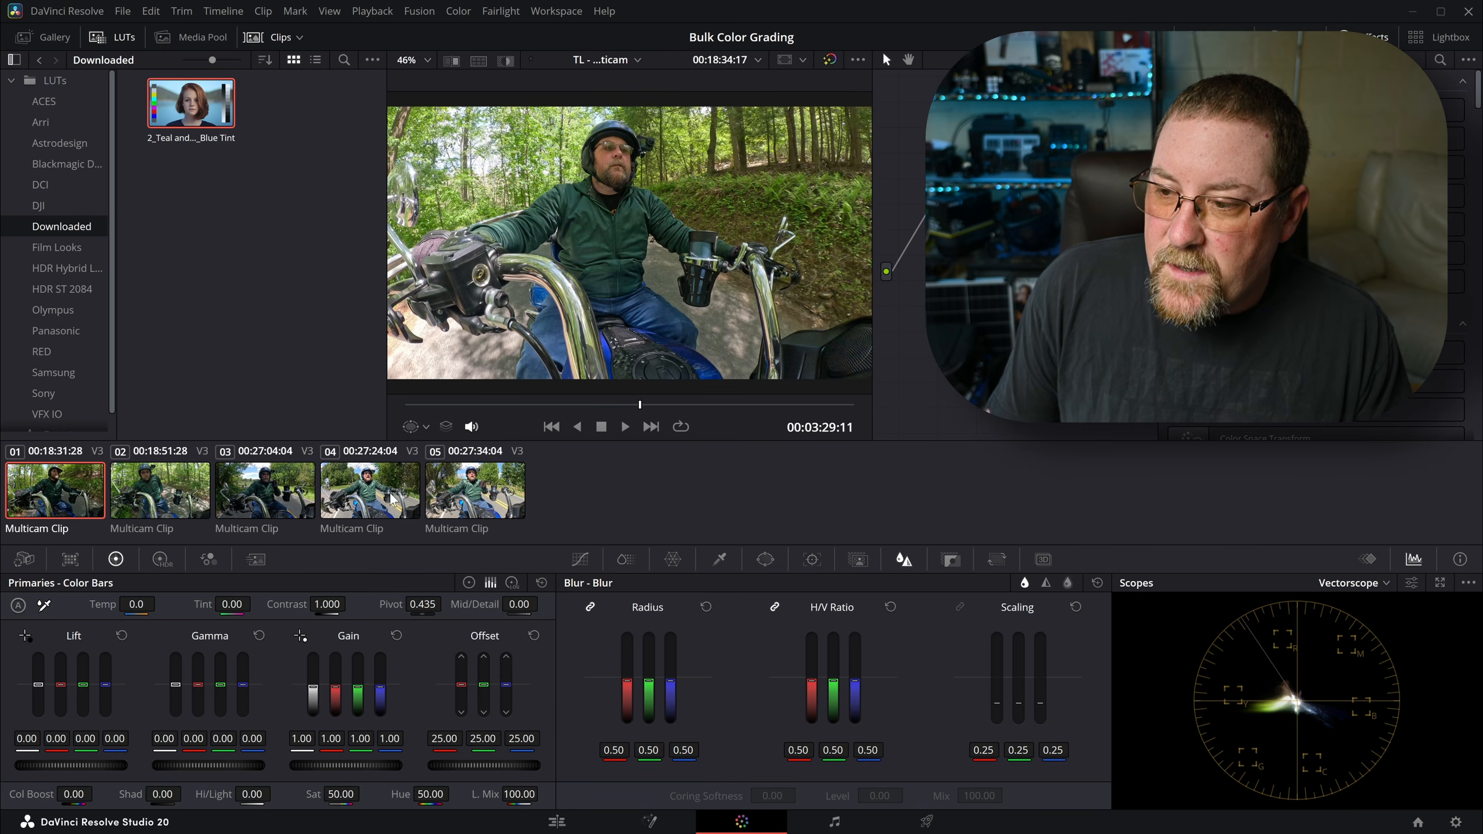
pyautogui.press('Down')
pyautogui.press('Down')
pyautogui.press('Down')
pyautogui.press('Down')
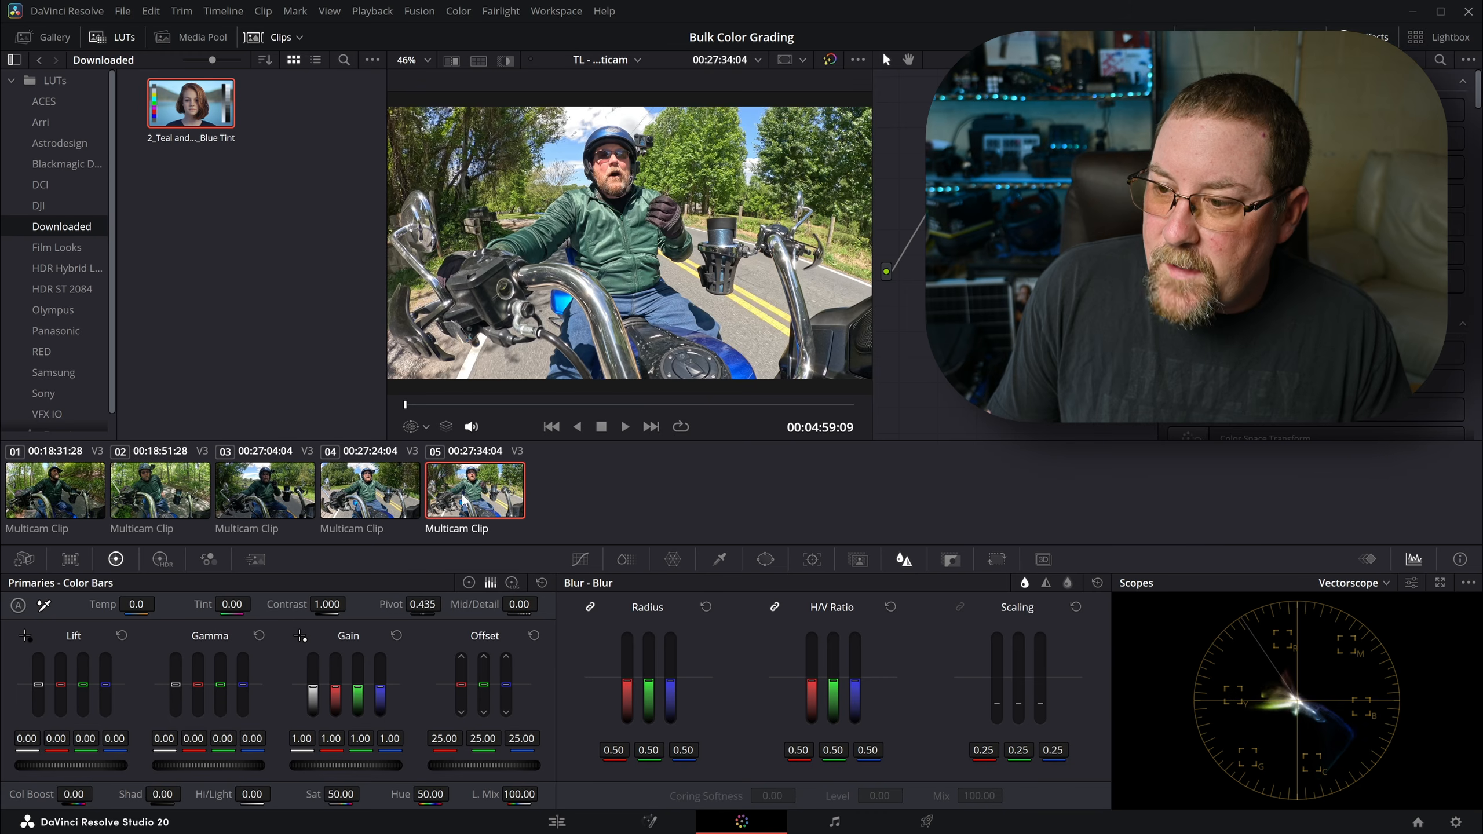
pyautogui.click(271, 488)
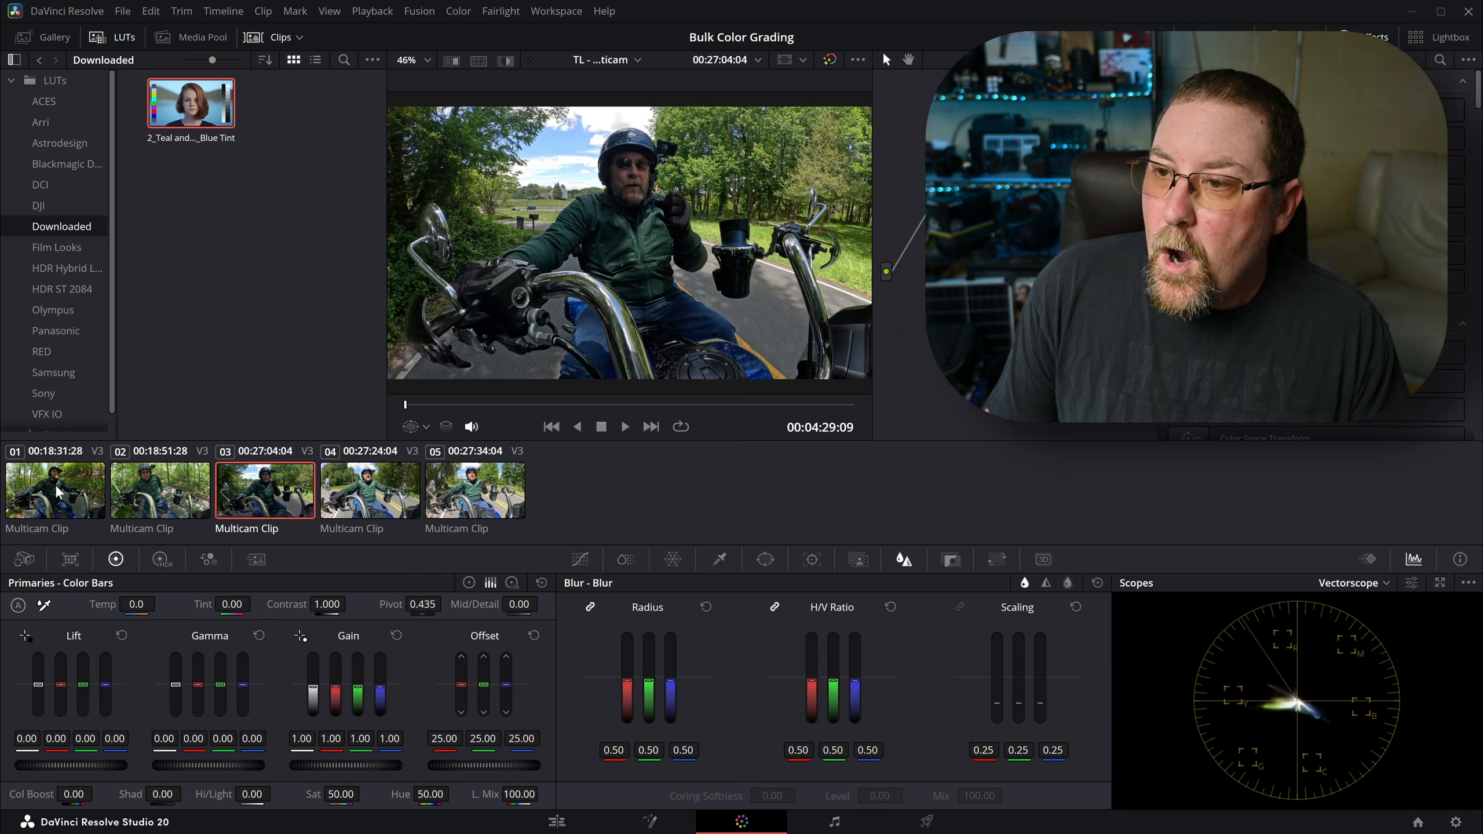
# - Raise the shadows of Handlebars clip 01 to 87.00 in the primary color controls
pyautogui.click(59, 493)
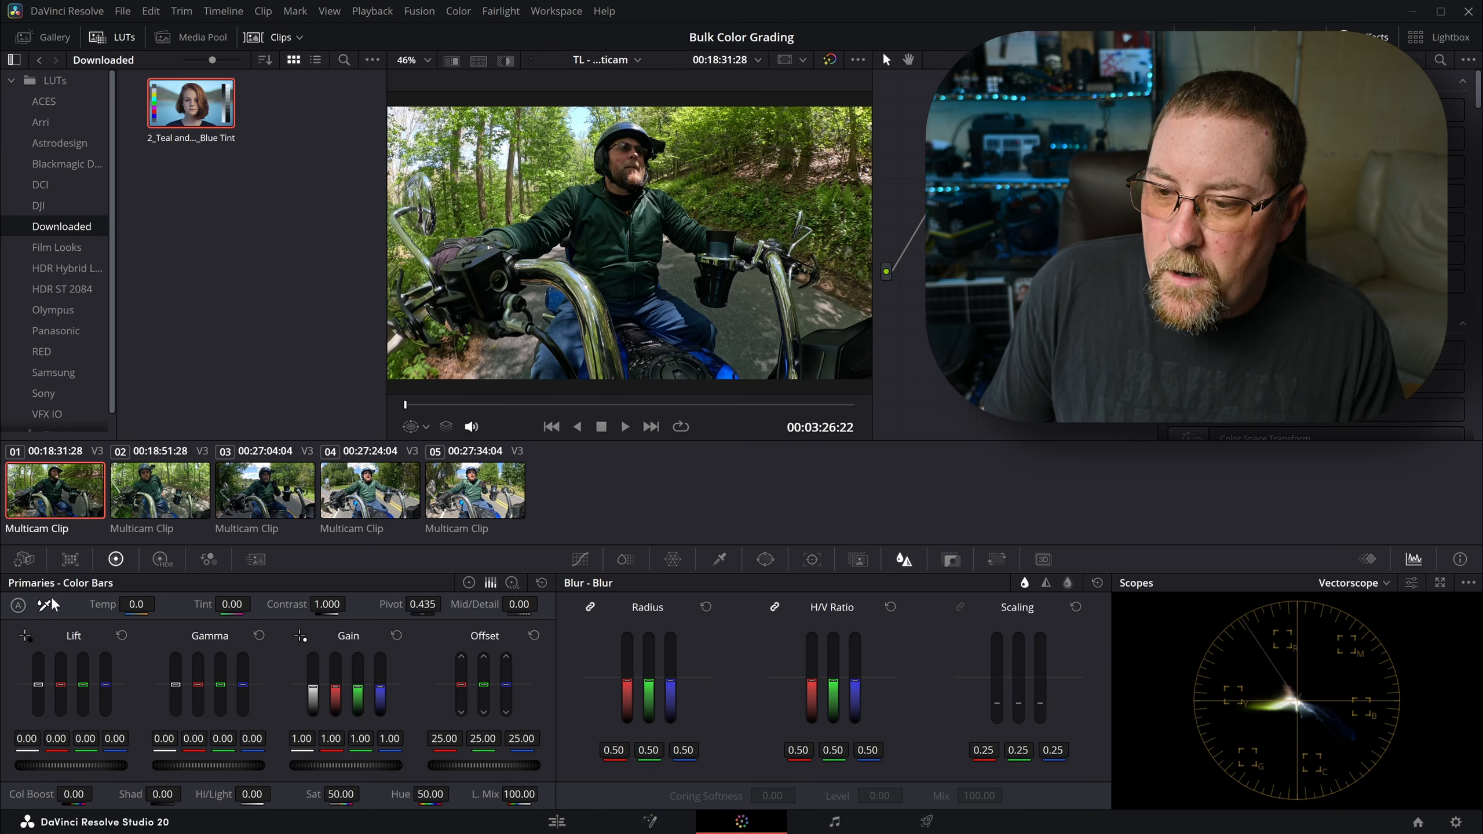
pyautogui.click(161, 562)
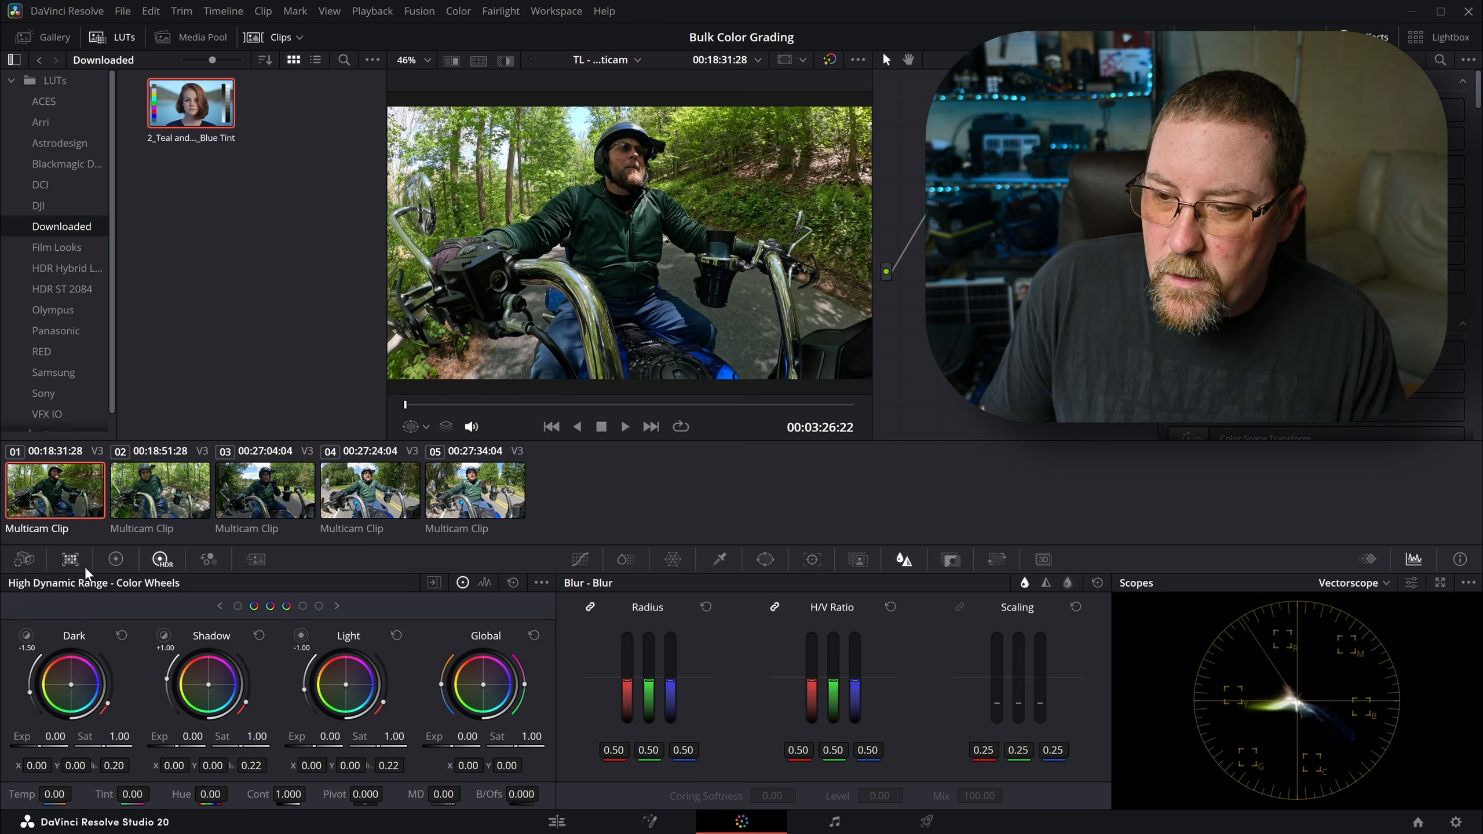
pyautogui.click(117, 559)
pyautogui.click(70, 559)
pyautogui.click(116, 559)
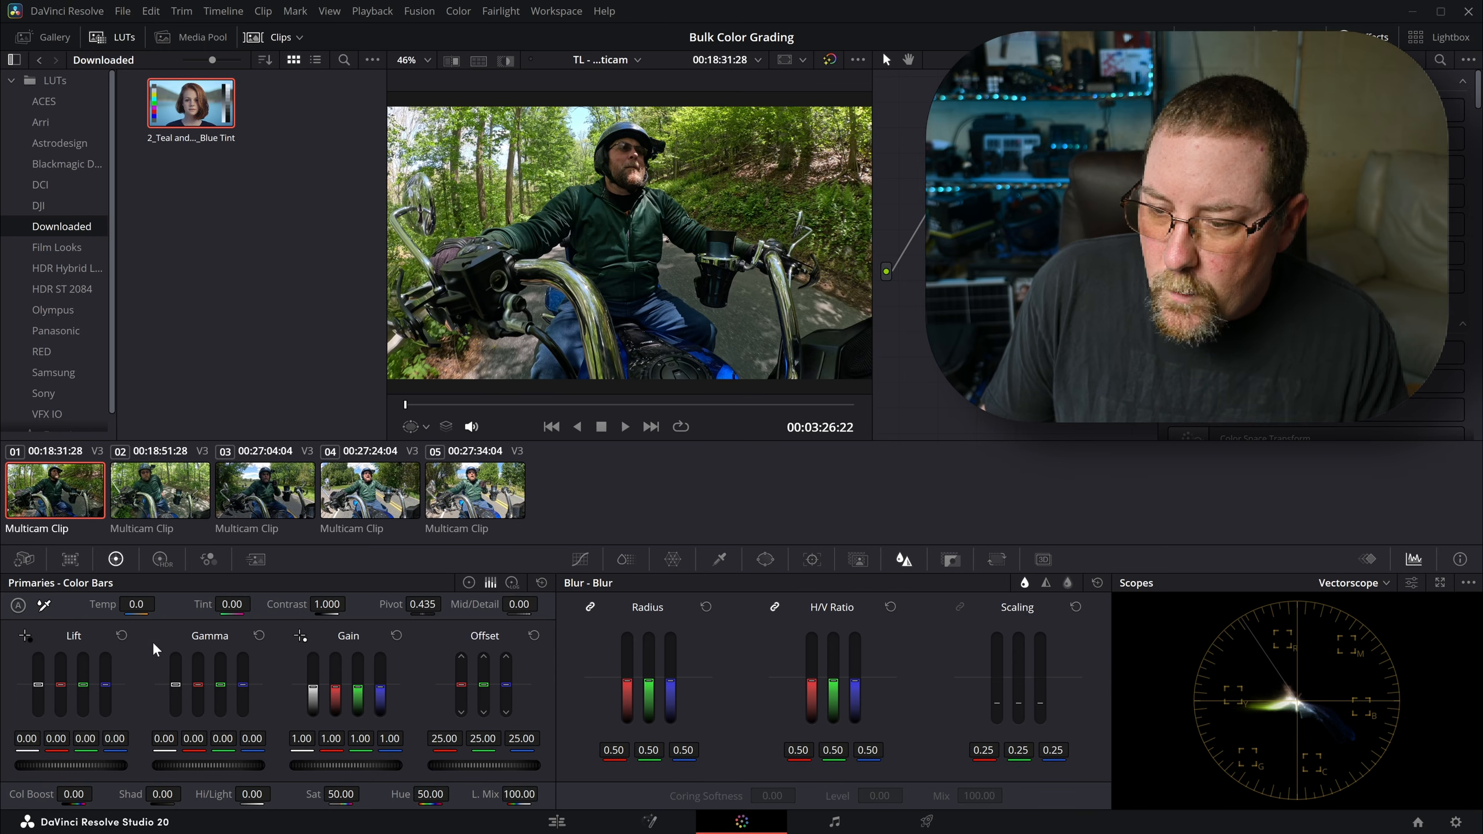
pyautogui.moveTo(162, 795); pyautogui.dragTo(186, 793)
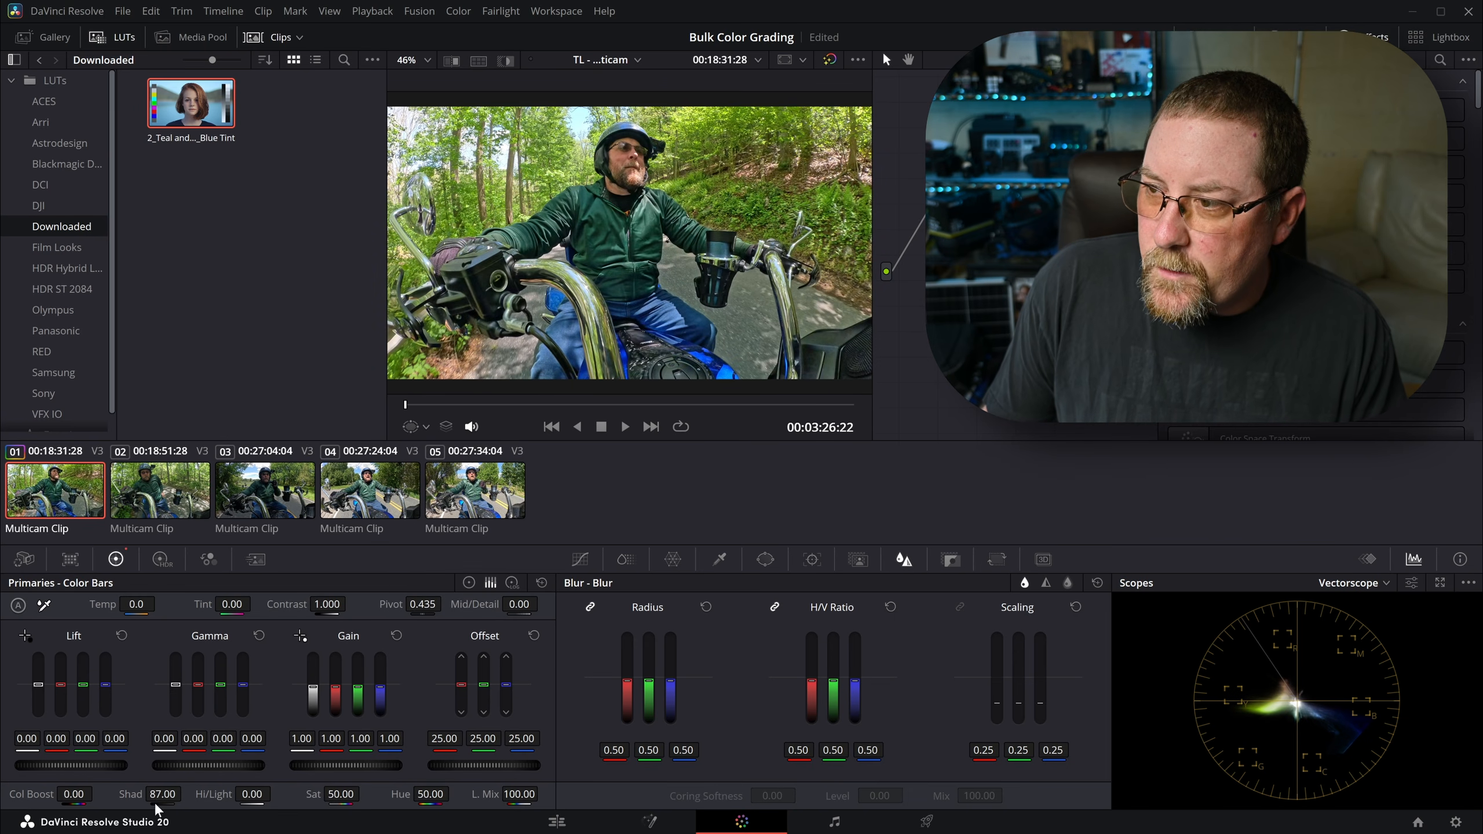
# - Copy the grade of clip 01 to clips 02 and 03
pyautogui.click(164, 506)
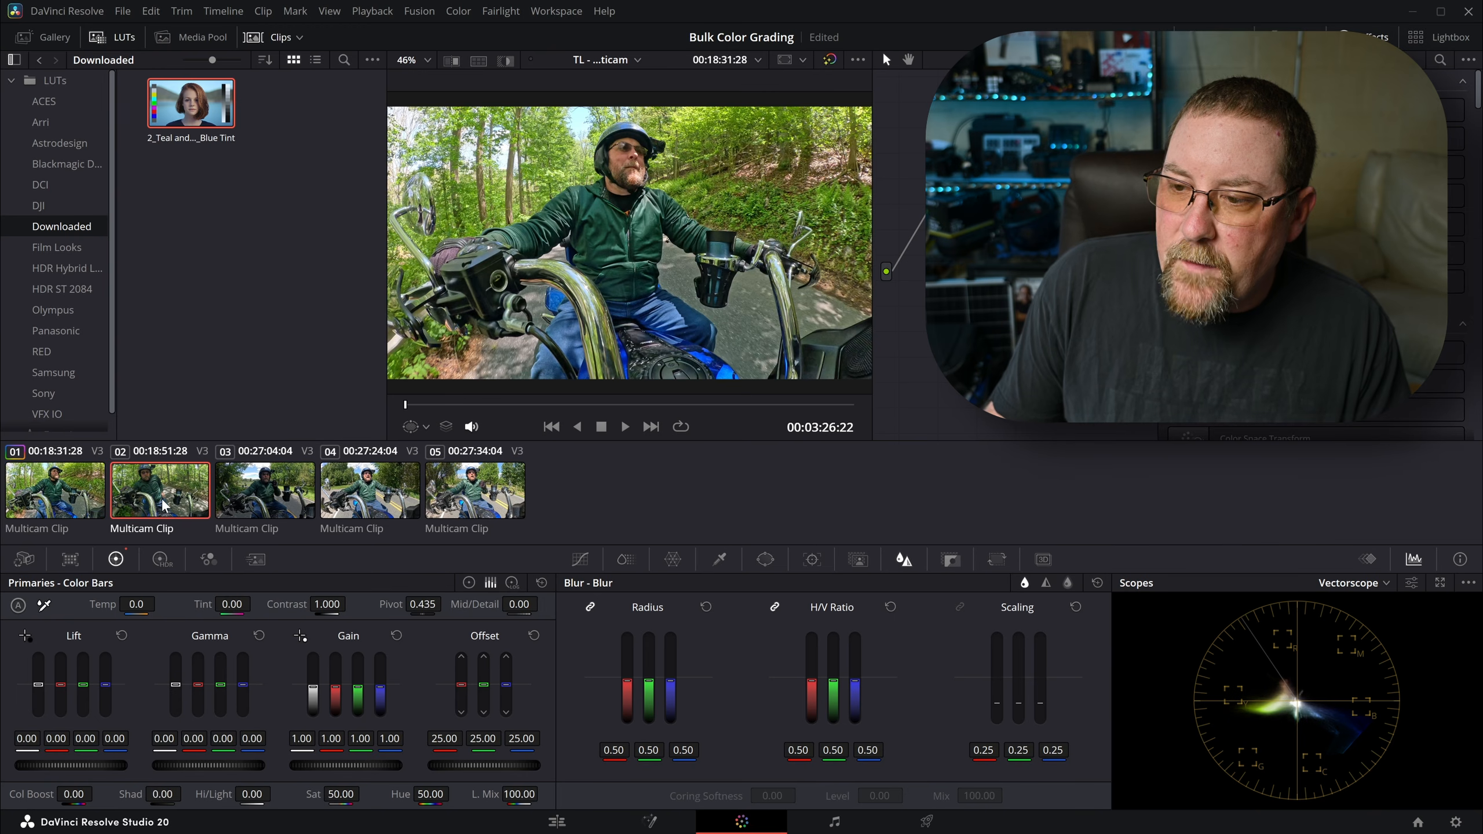
pyautogui.keyDown('ctrl'); pyautogui.click(265, 495); pyautogui.keyUp('ctrl')
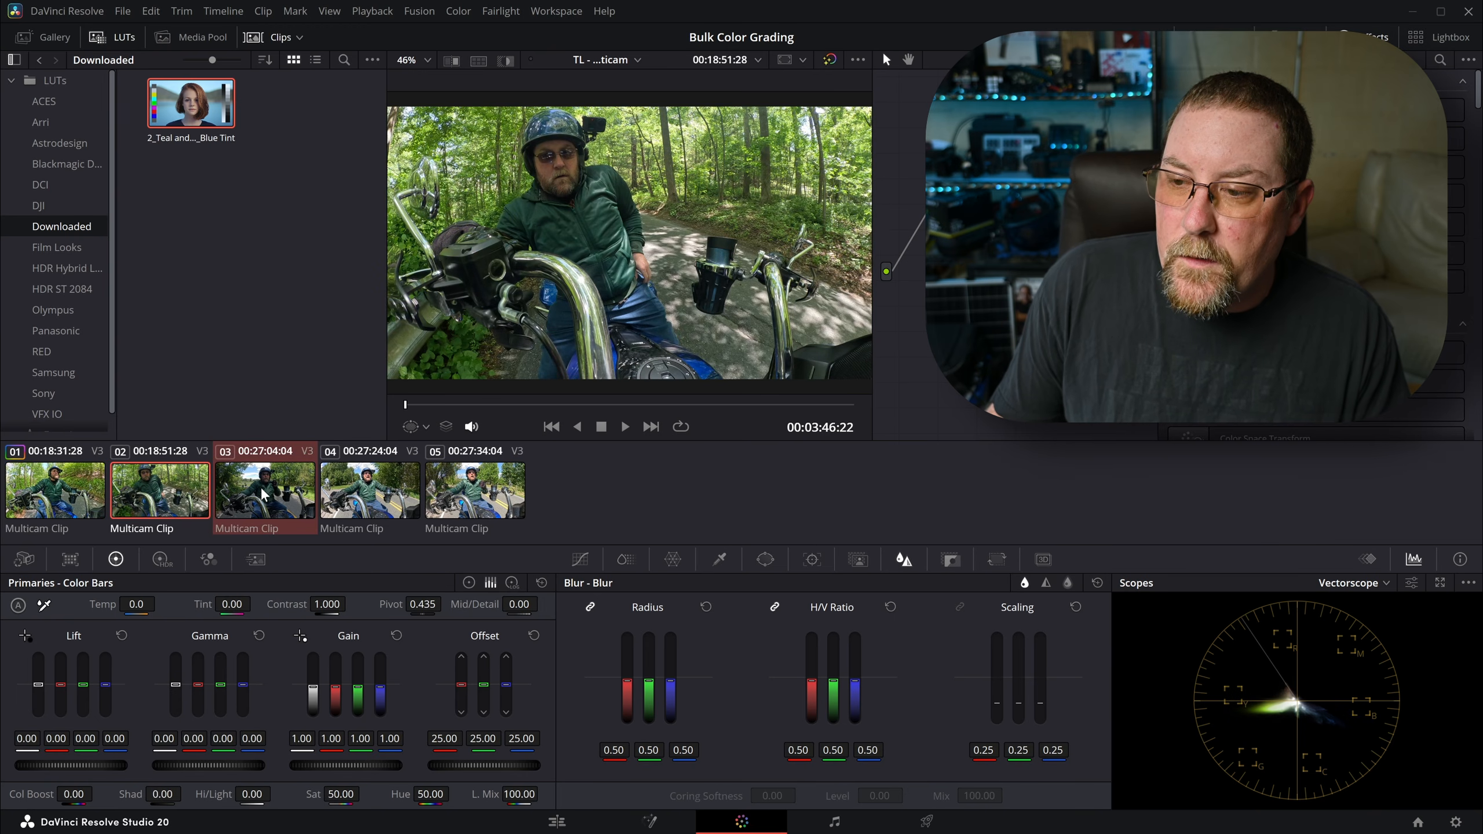
pyautogui.middleClick(70, 496)
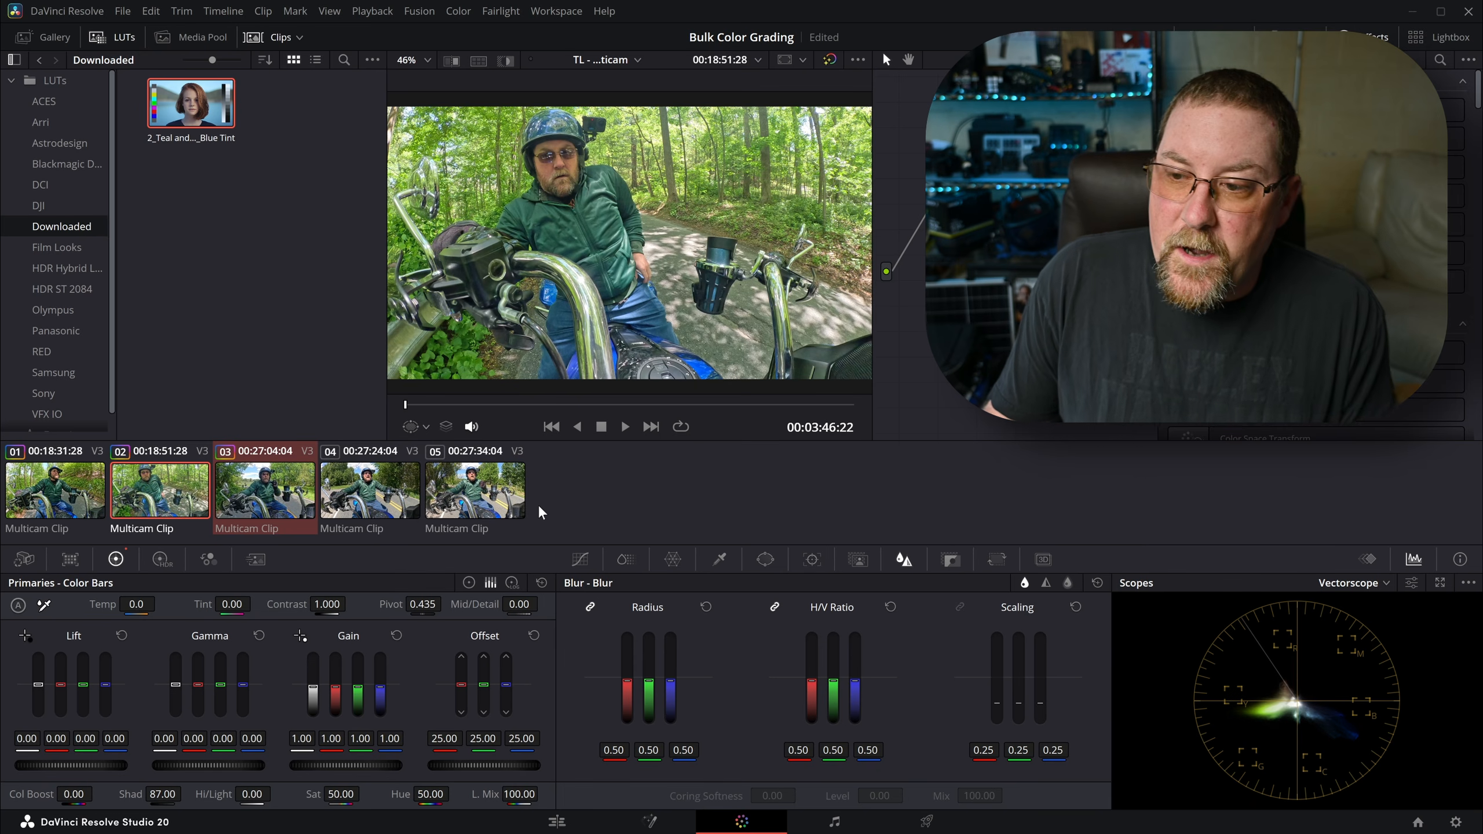
pyautogui.click(336, 499)
# - Fine-tune the shadows to 54.00 on clip 02 and 71.00 on clip 03
pyautogui.click(164, 498)
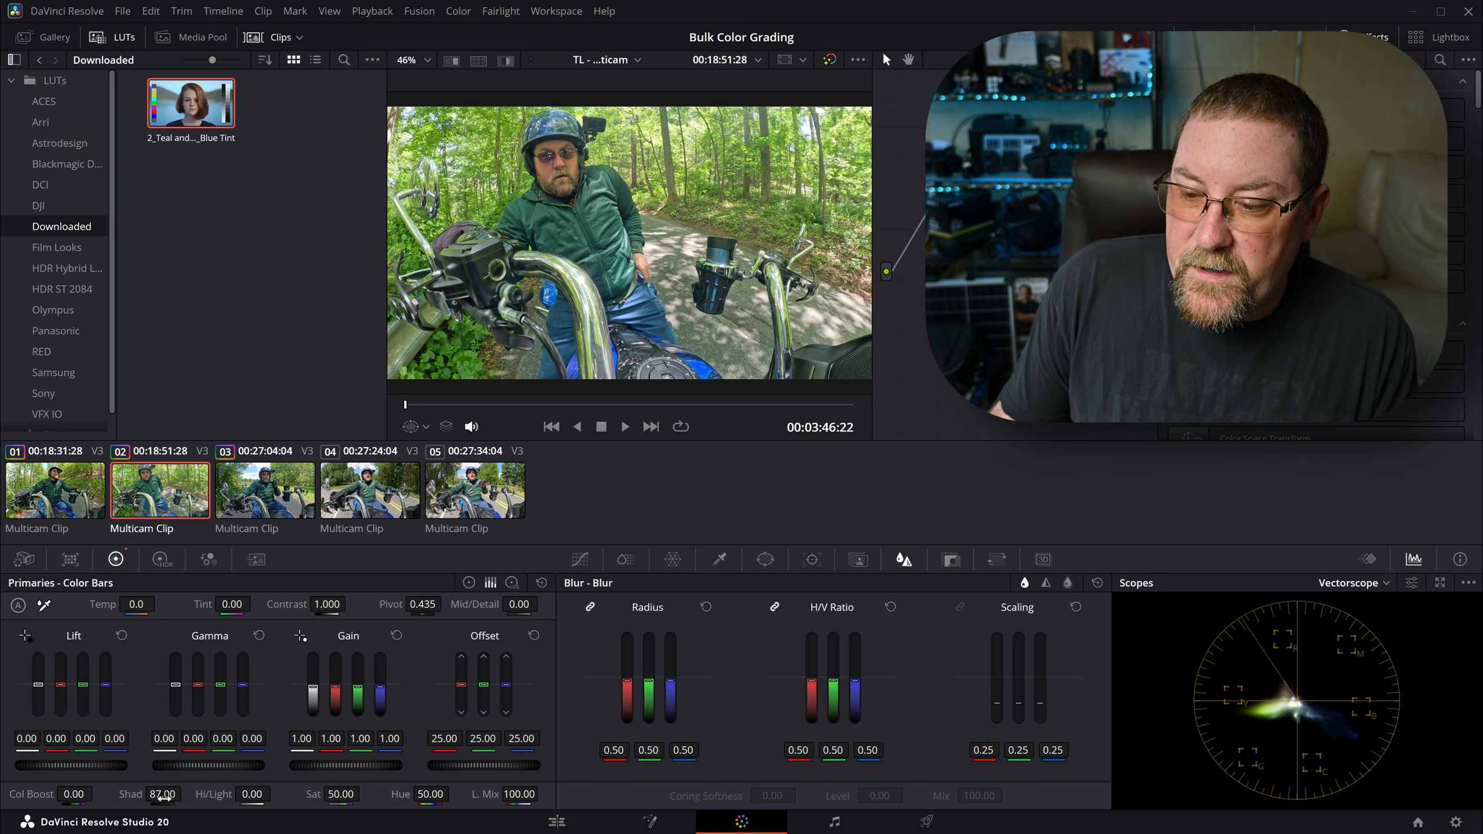
pyautogui.moveTo(162, 794); pyautogui.dragTo(120, 794)
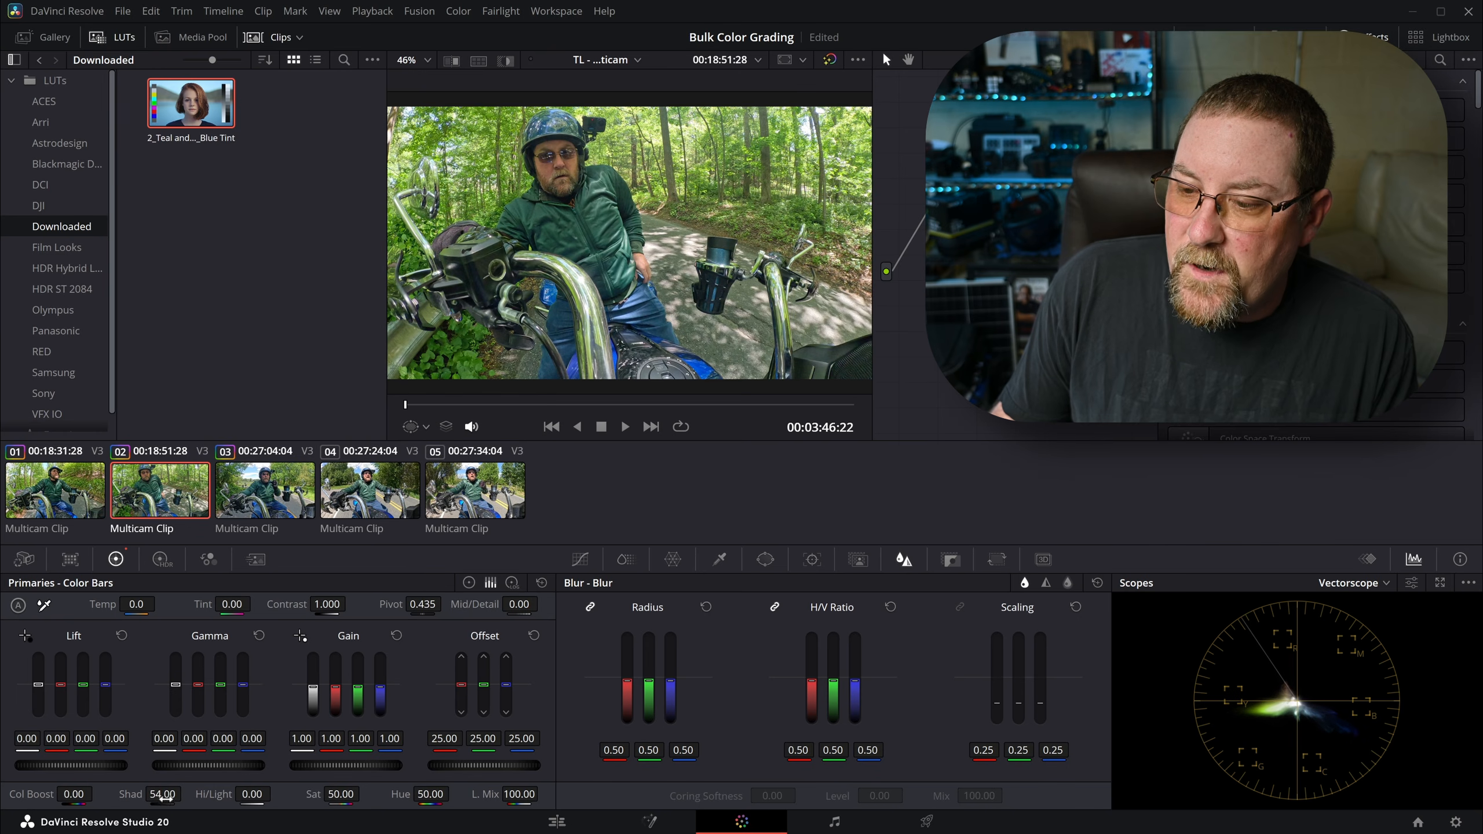
pyautogui.click(265, 497)
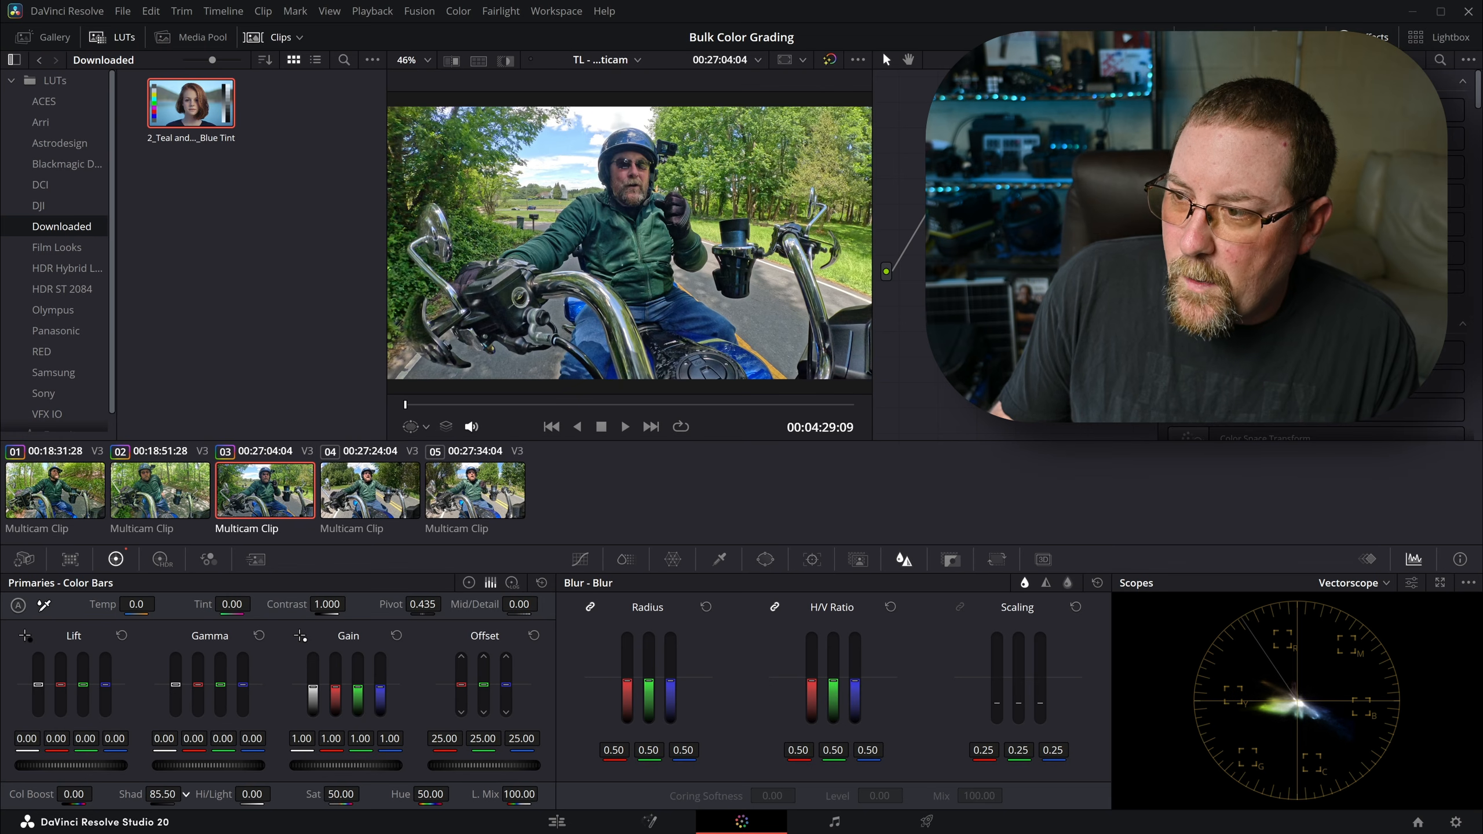
pyautogui.moveTo(163, 794); pyautogui.dragTo(170, 794)
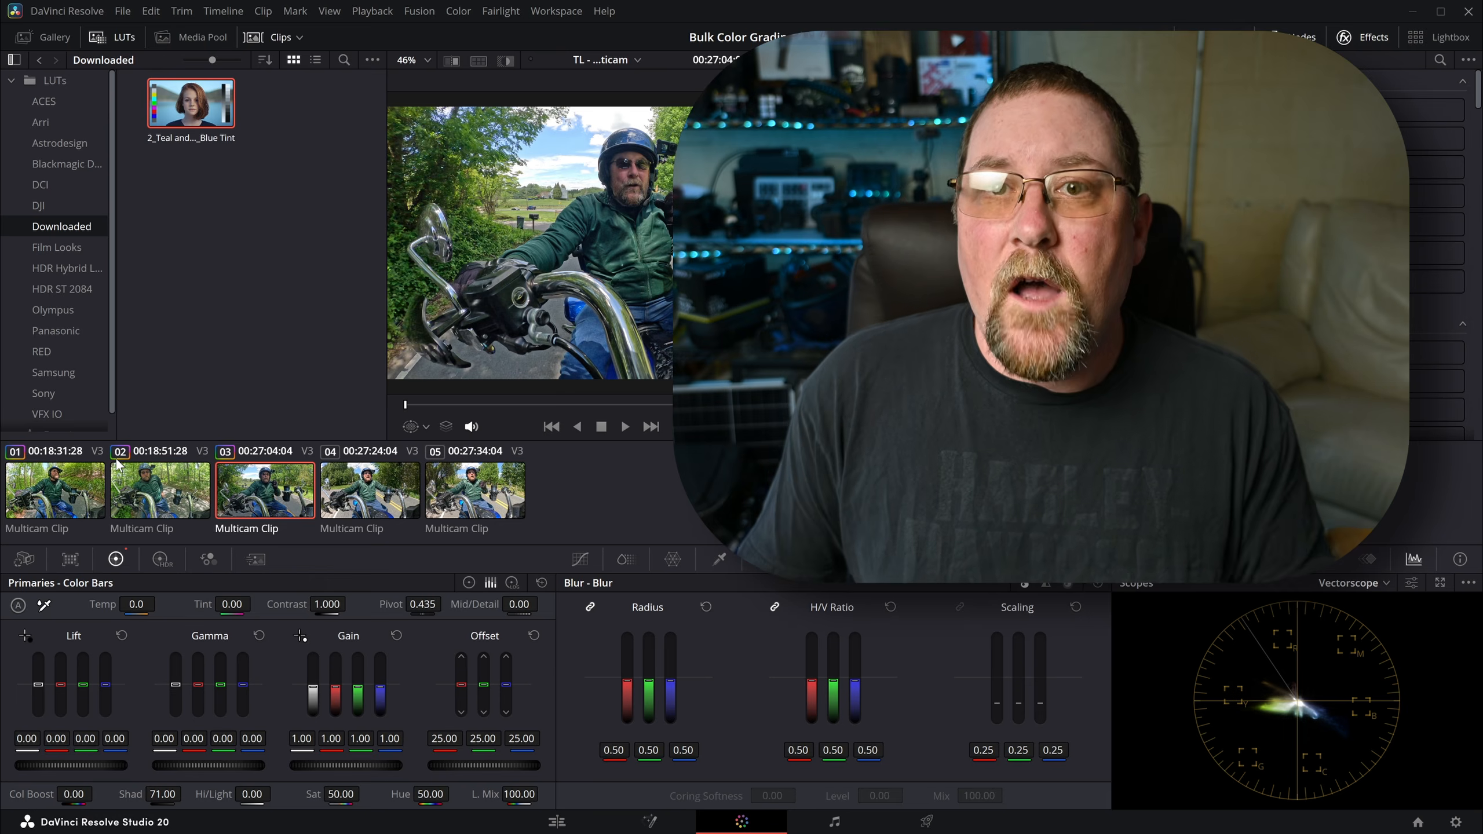
# - Return to the Edit page and re-enable the Video 2 and Video 1 tracks
pyautogui.click(556, 821)
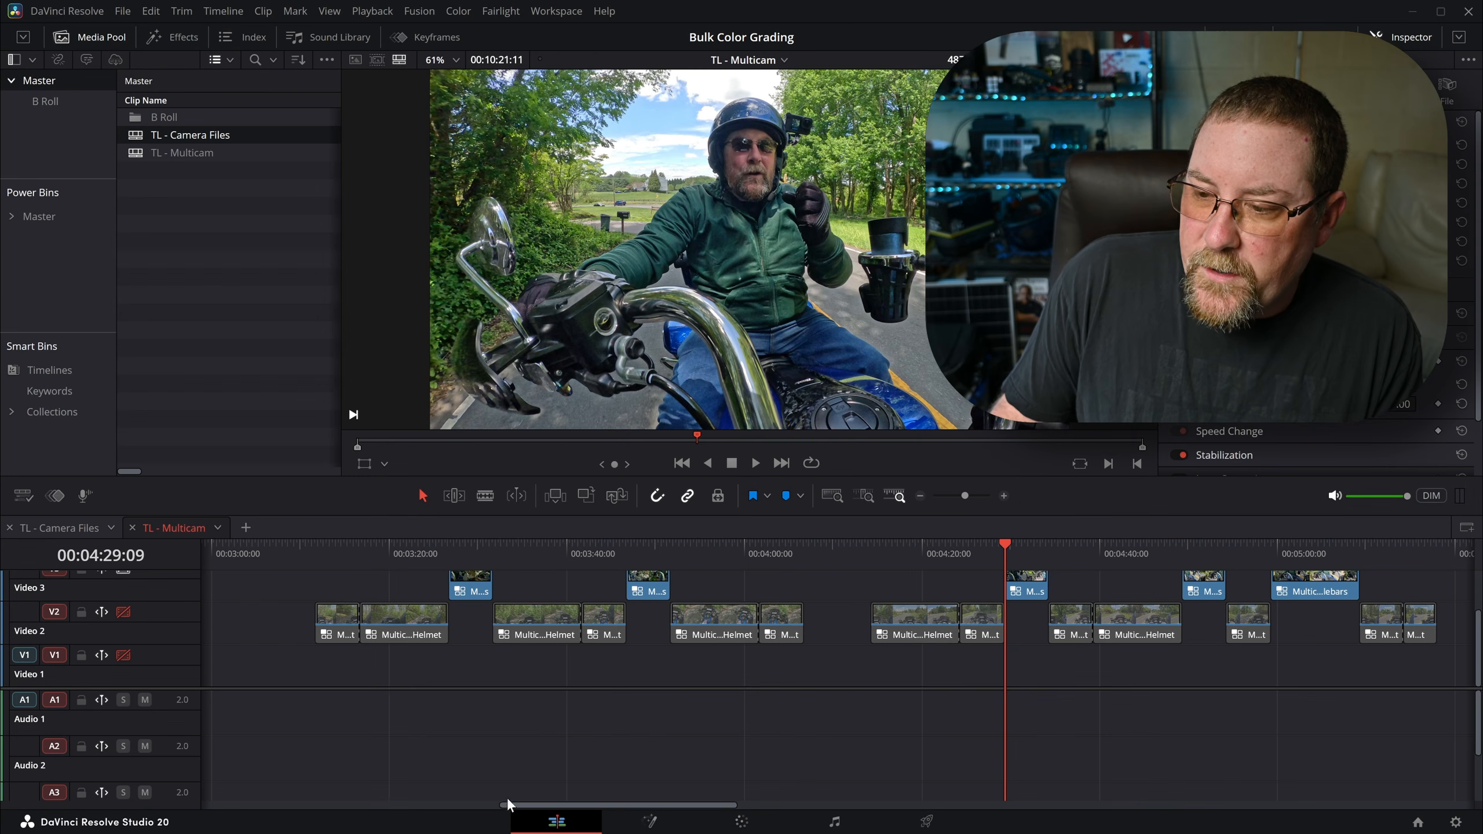
pyautogui.click(123, 612)
pyautogui.click(124, 654)
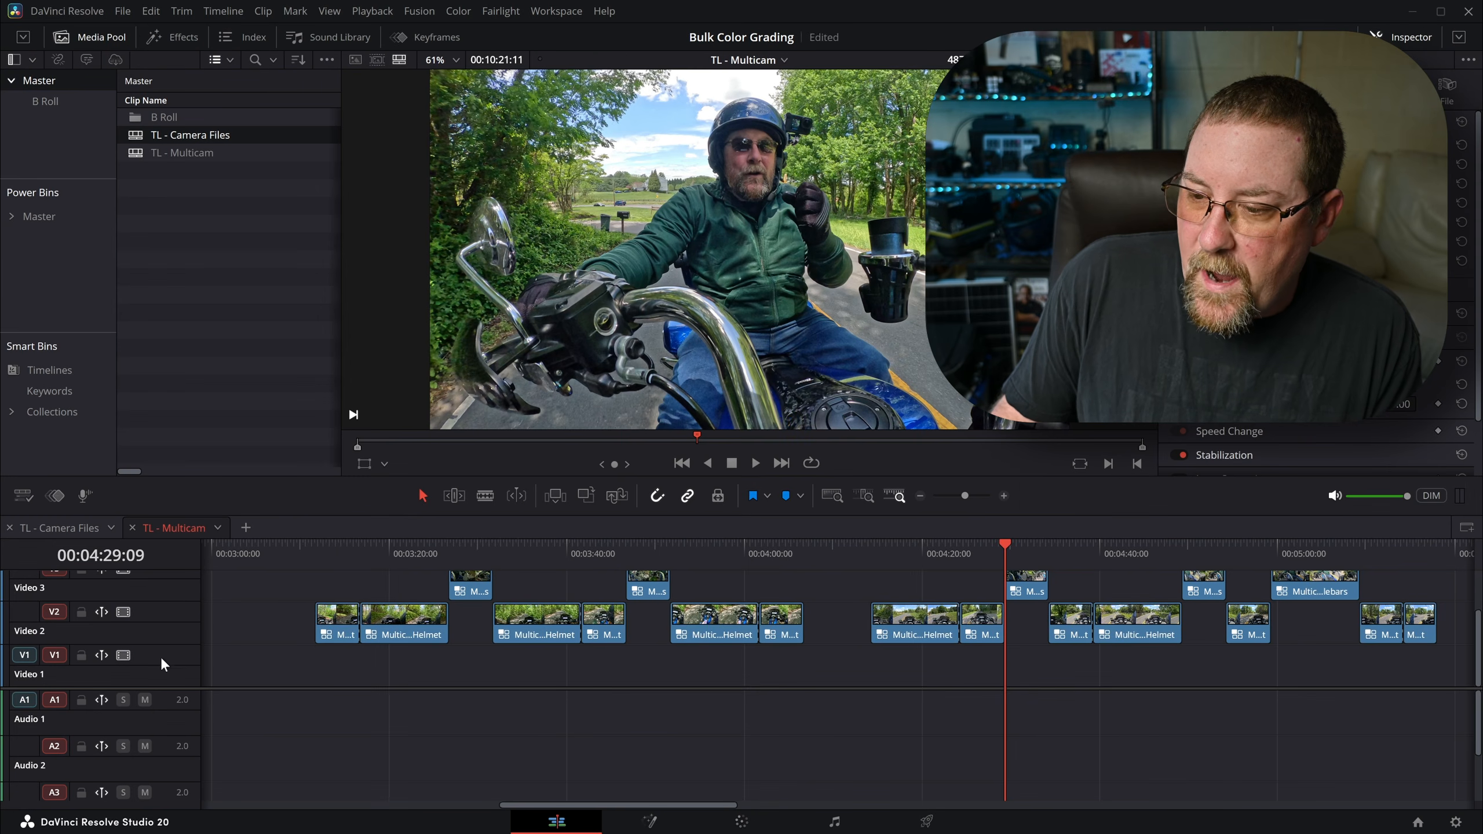
# - Toggle the Video 1 track off and on again, and examine the full set of clips on the Color page
pyautogui.hotkey('shift', 'z')
pyautogui.moveTo(326, 579); pyautogui.dragTo(1120, 707)
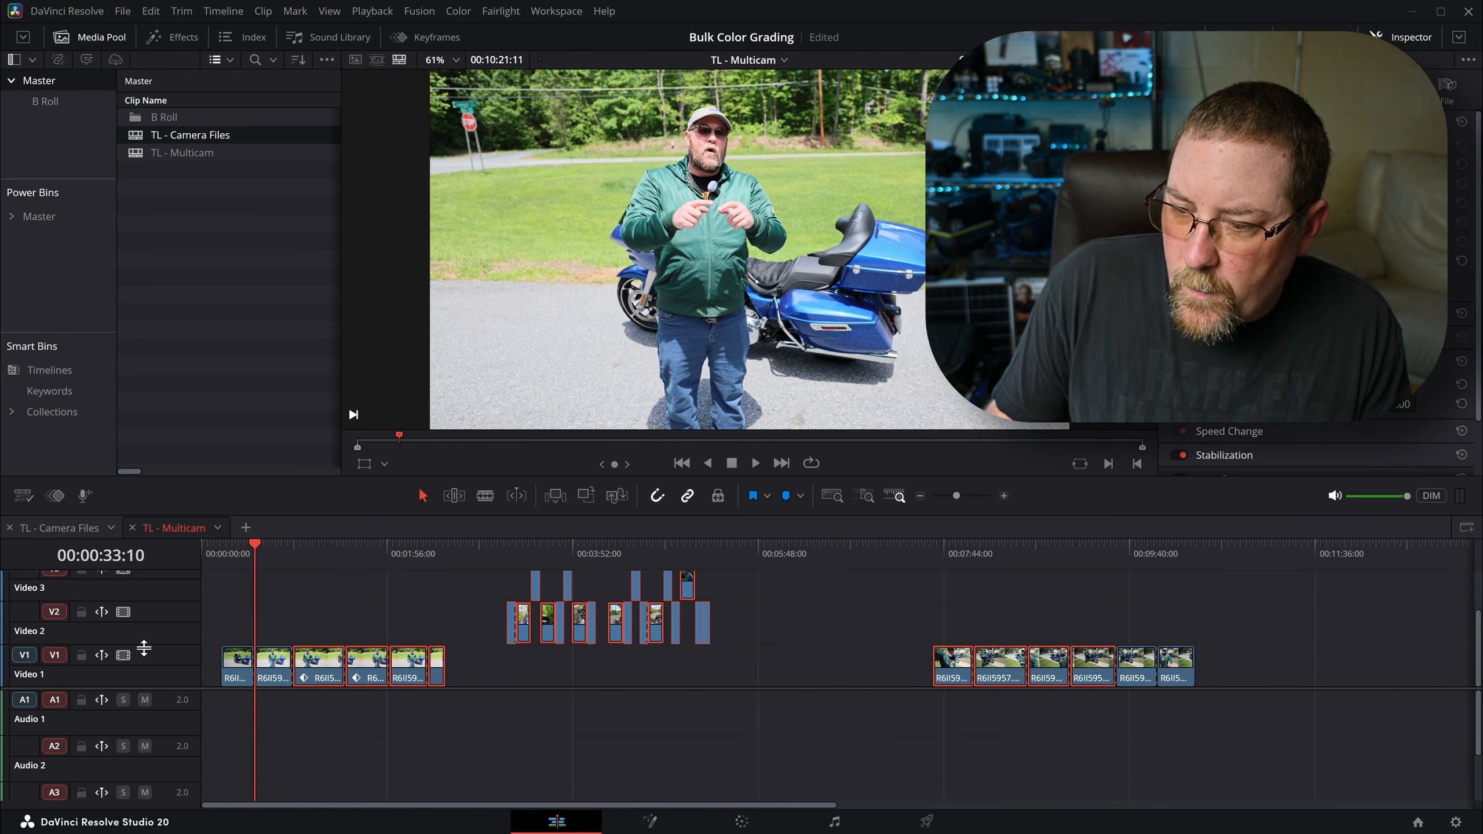
pyautogui.click(123, 655)
pyautogui.click(294, 628)
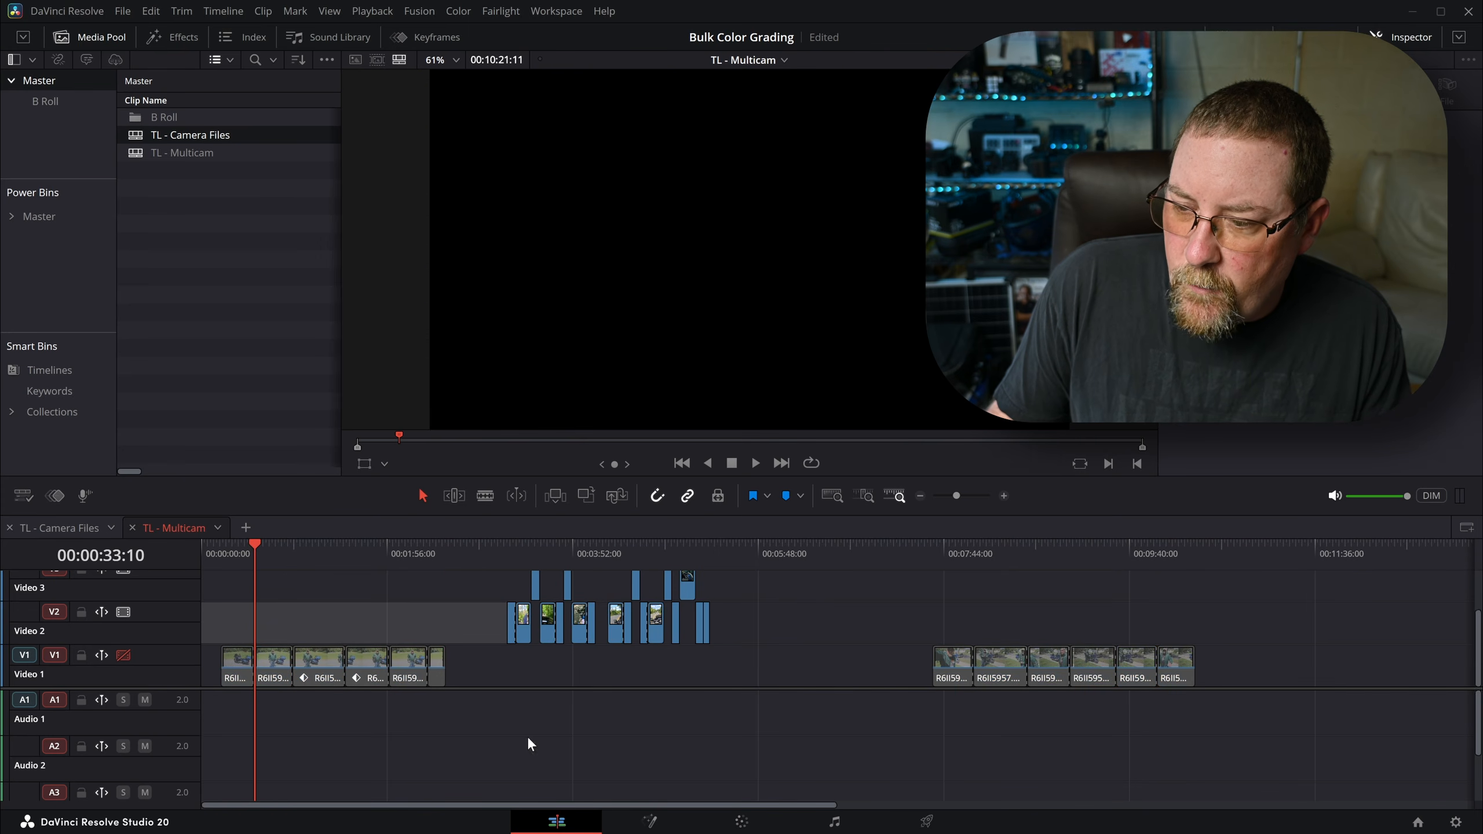
pyautogui.click(124, 655)
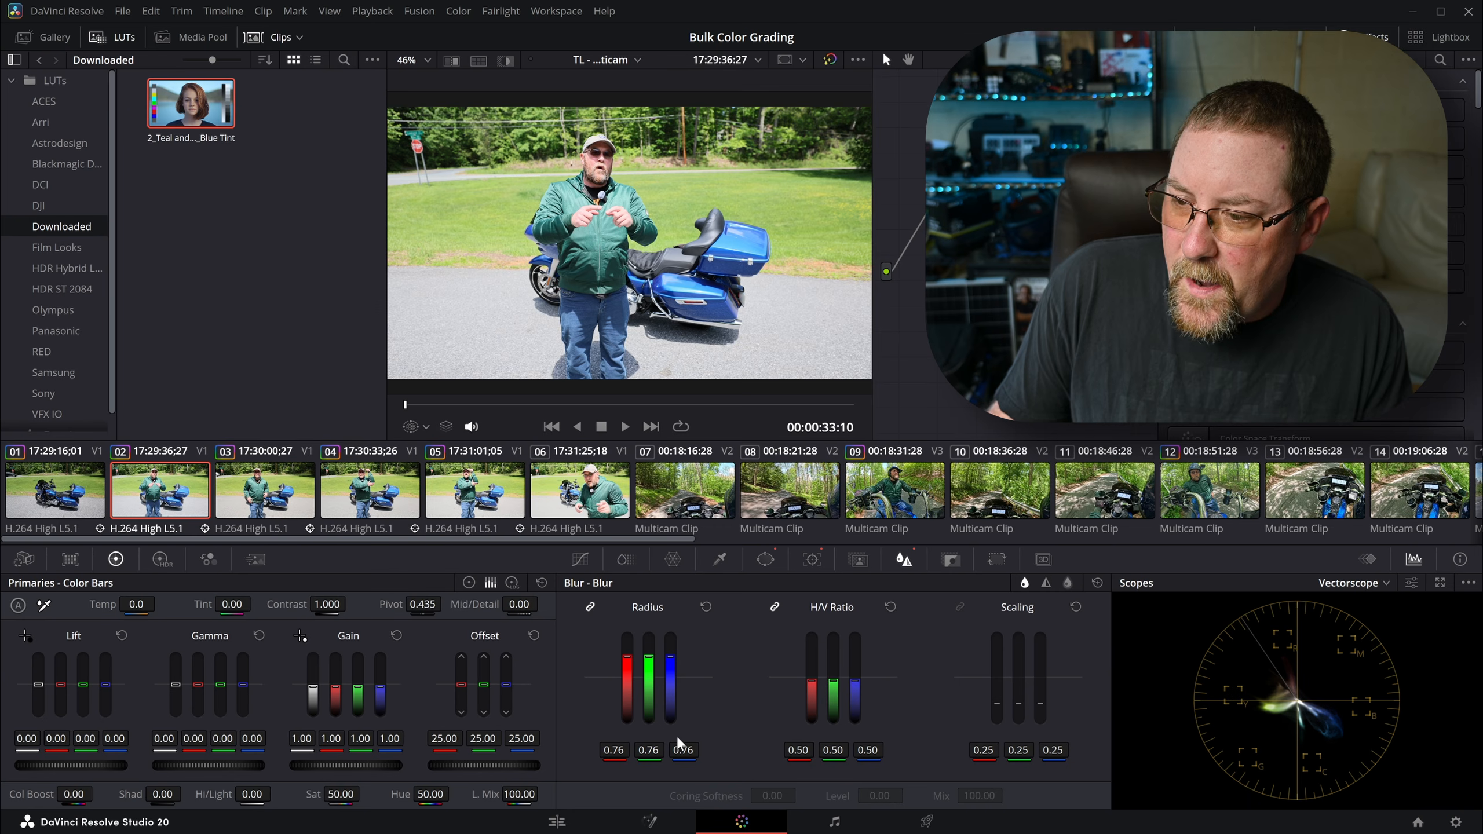
pyautogui.moveTo(167, 543)
pyautogui.mouseDown()
pyautogui.moveTo(912, 558)
pyautogui.moveTo(152, 522)
pyautogui.mouseUp()
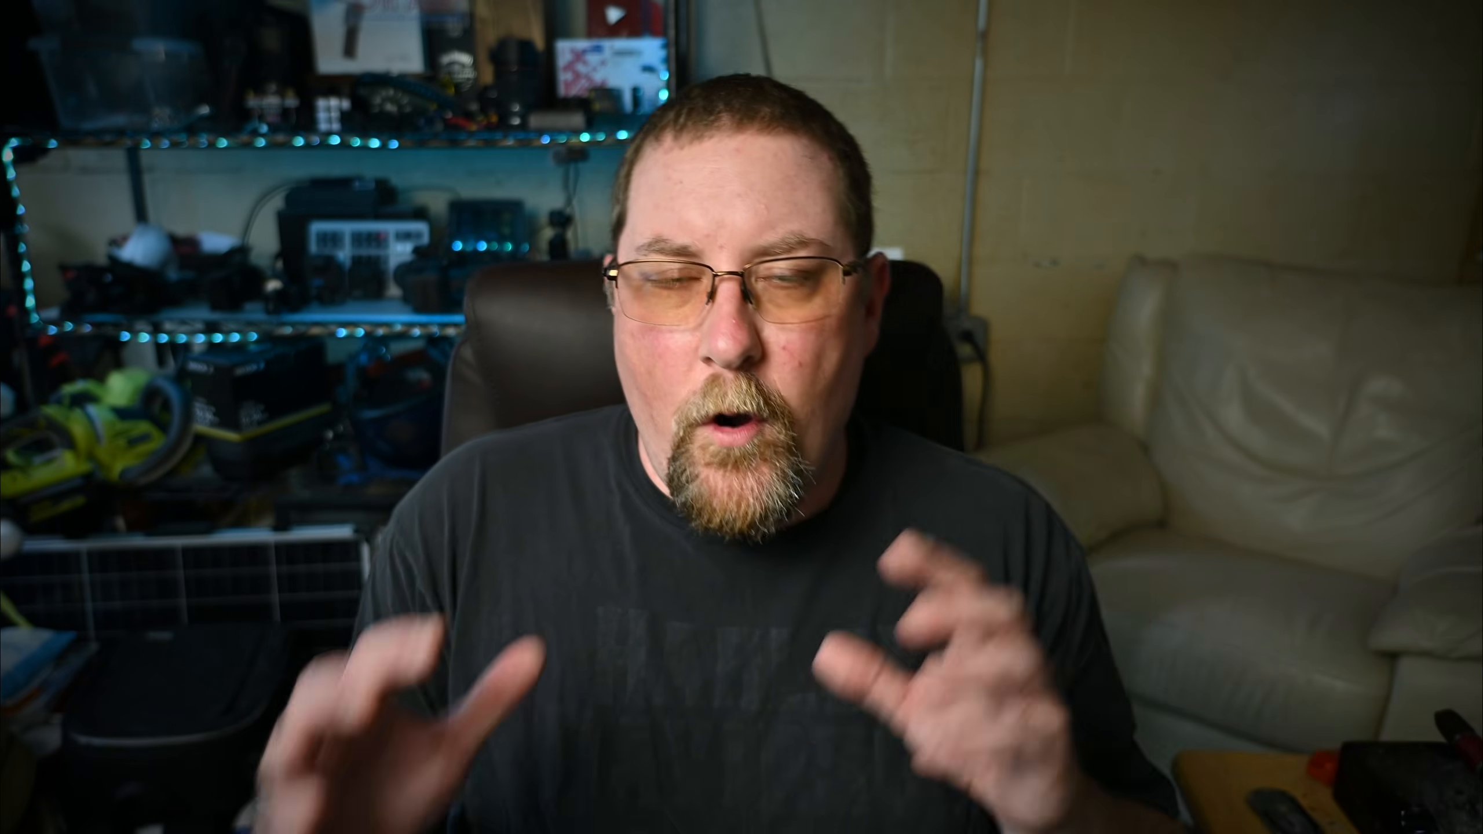